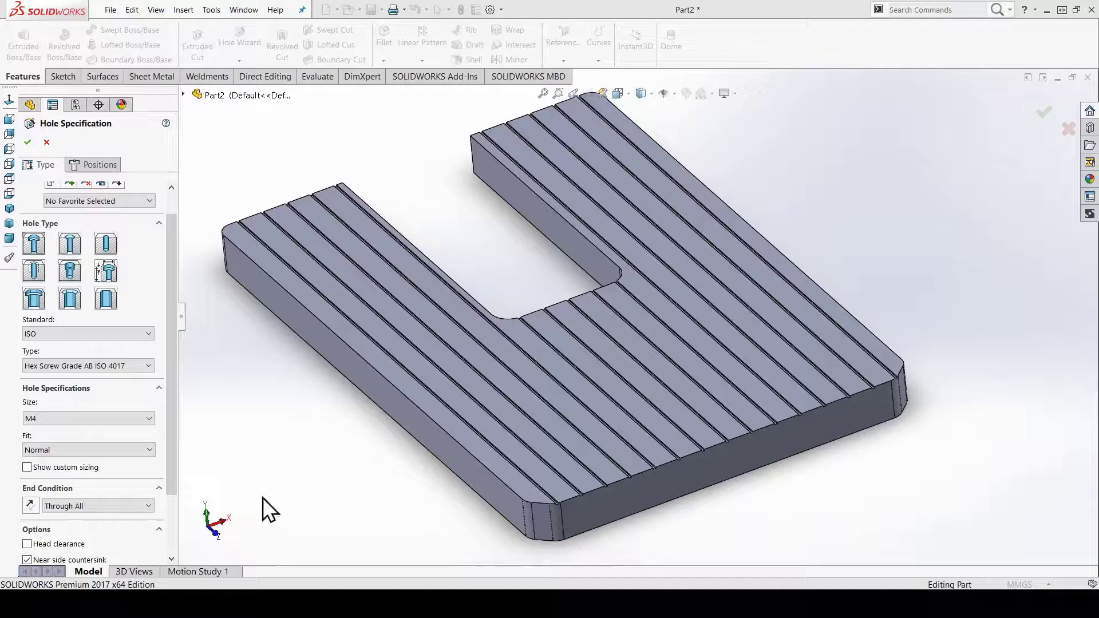
Review the hole's Through All end condition setting.
{"action": "middle_click_drag", "start_coordinate": [606, 307], "coordinate": [591, 293], "text": "ctrl"}
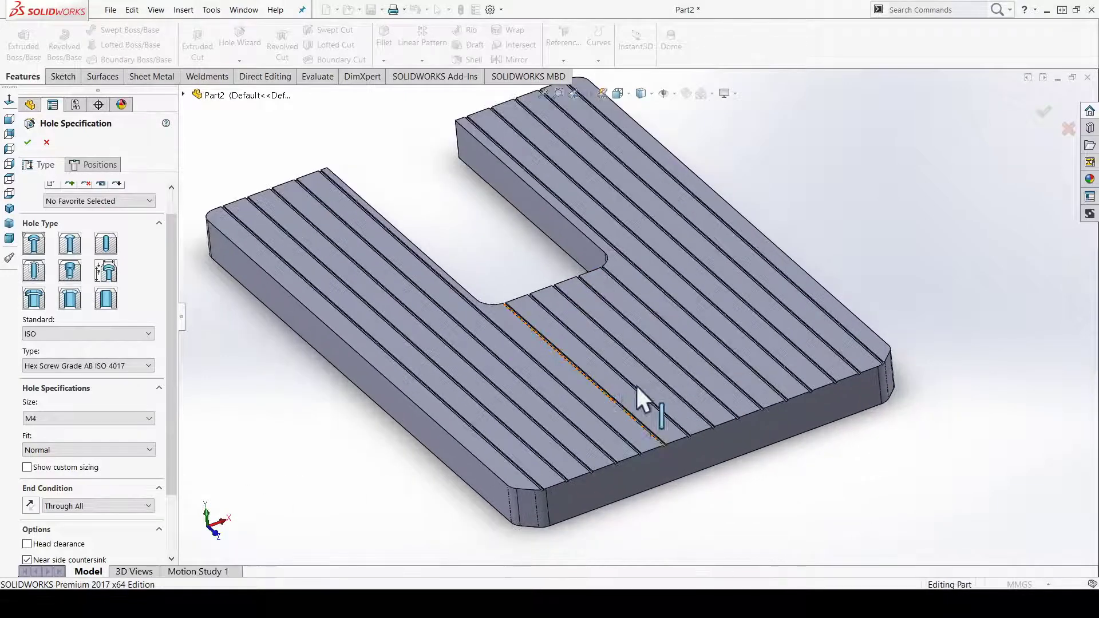
{"action": "scroll", "coordinate": [630, 390], "scroll_direction": "down", "scroll_amount": 2}
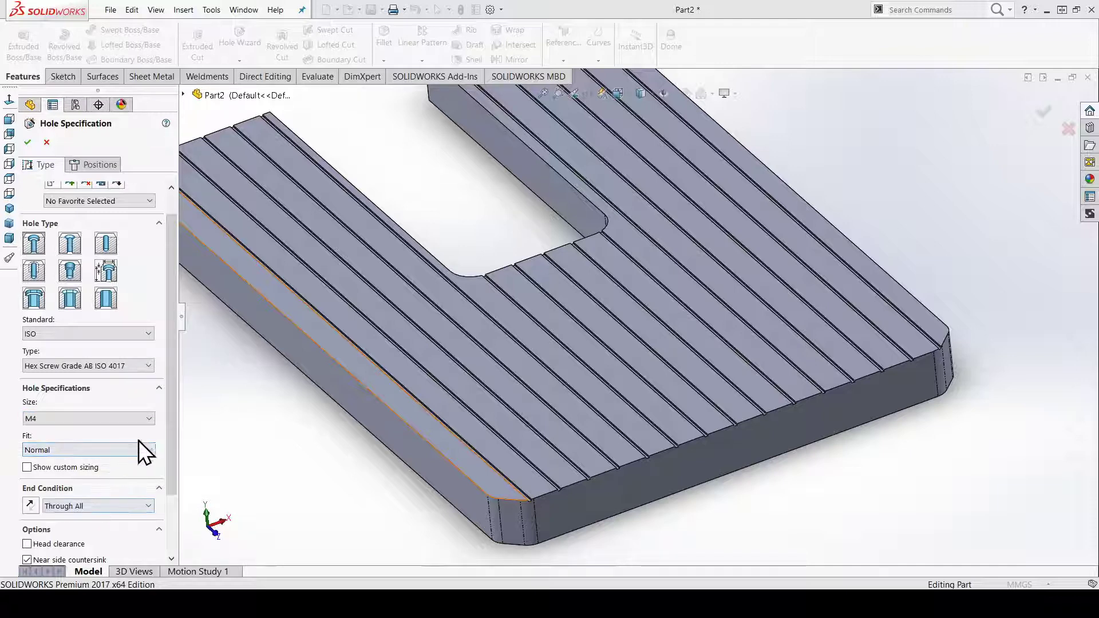
{"action": "scroll", "coordinate": [162, 433], "scroll_direction": "down", "scroll_amount": 2}
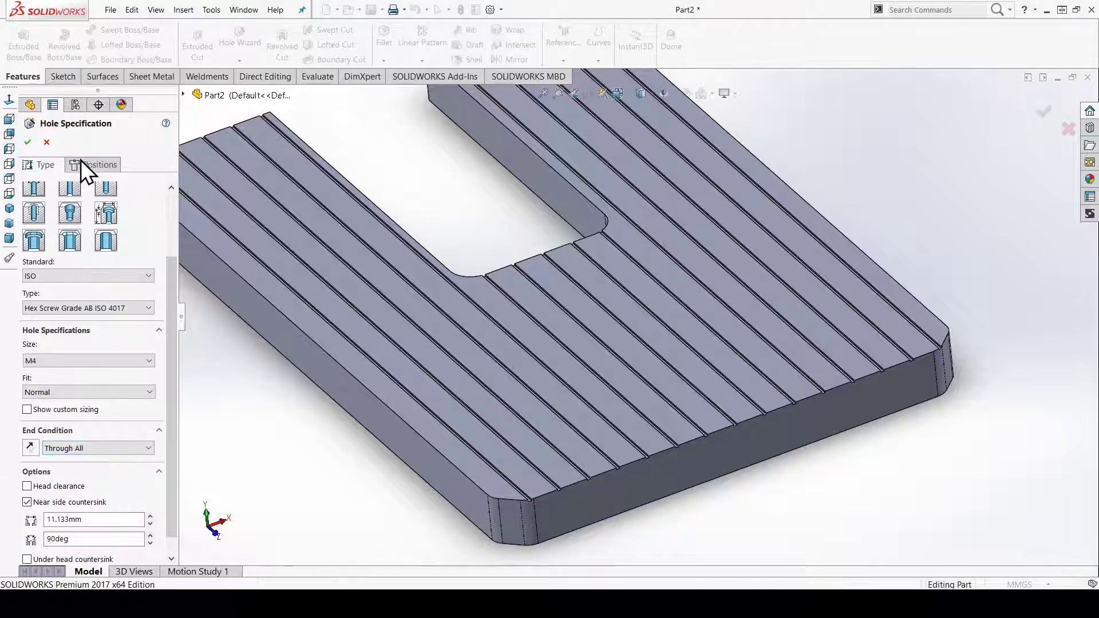
{"action": "left_click", "coordinate": [75, 447]}
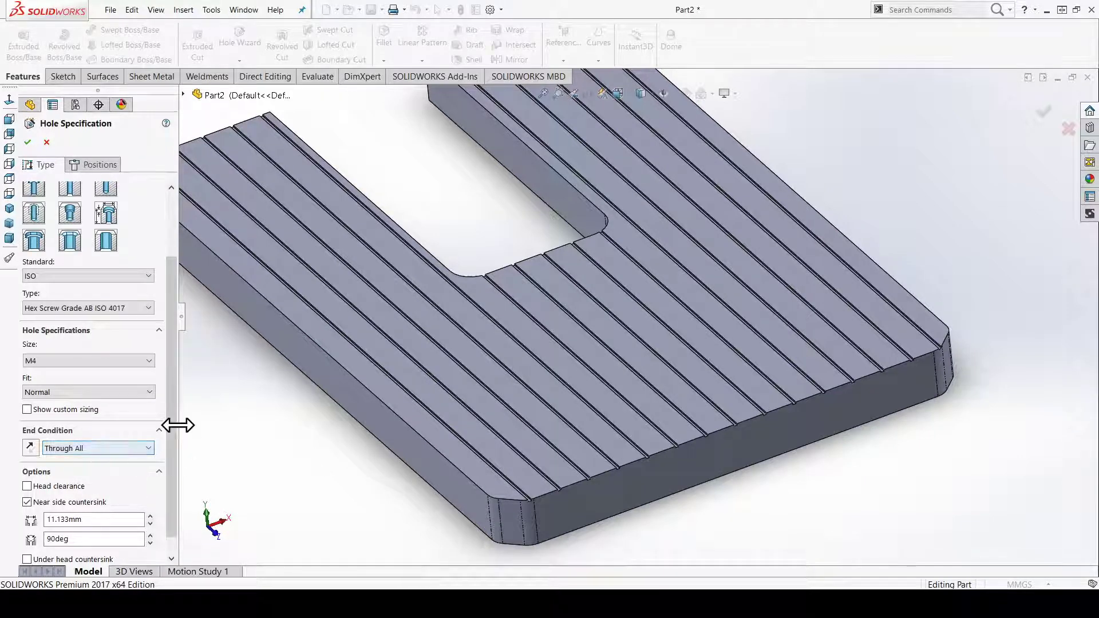
{"action": "scroll", "coordinate": [173, 451], "scroll_direction": "up", "scroll_amount": 3}
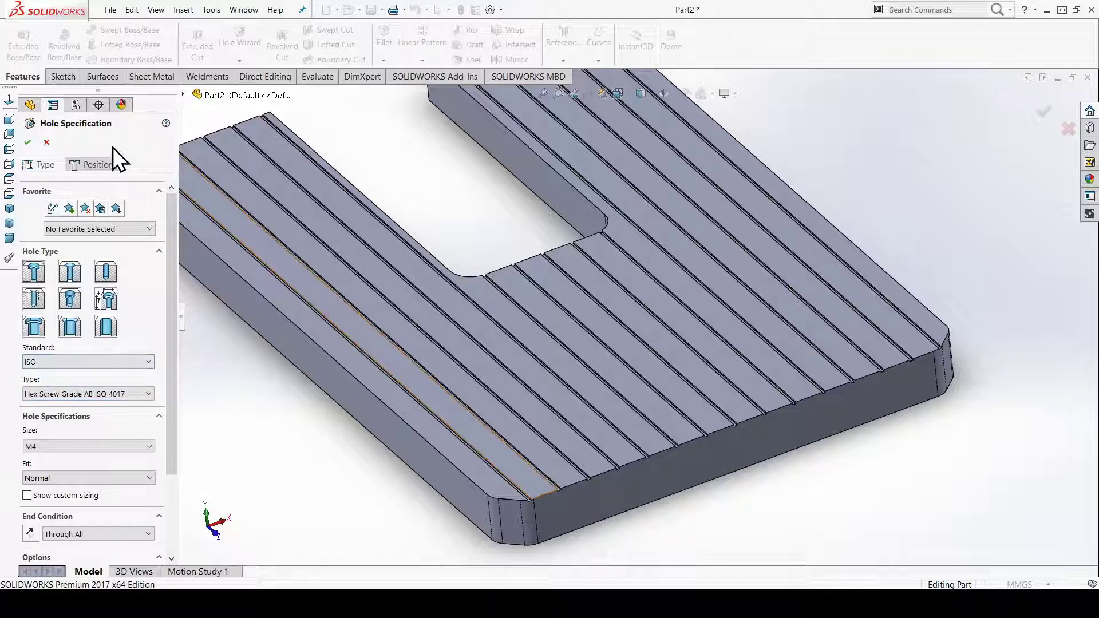
On the Positions tab, pick the plate's top strip as the hole face.
{"action": "left_click", "coordinate": [106, 163]}
{"action": "scroll", "coordinate": [514, 372], "scroll_direction": "down", "scroll_amount": 2}
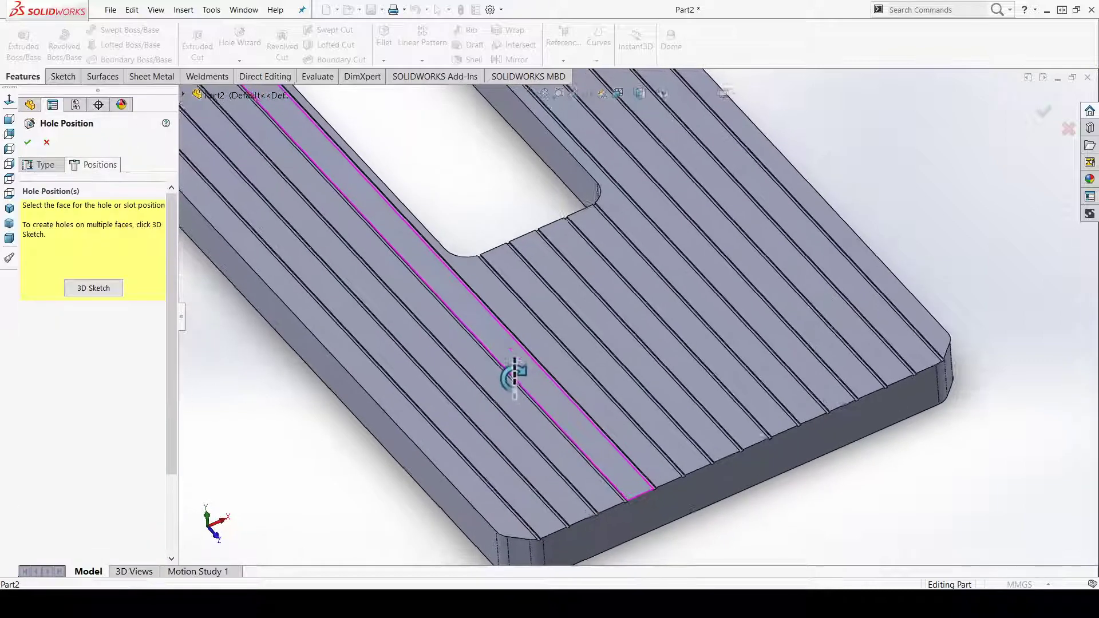
{"action": "scroll", "coordinate": [589, 515], "scroll_direction": "up", "scroll_amount": 1}
{"action": "scroll", "coordinate": [478, 379], "scroll_direction": "up", "scroll_amount": 2}
{"action": "scroll", "coordinate": [516, 410], "scroll_direction": "up", "scroll_amount": 1}
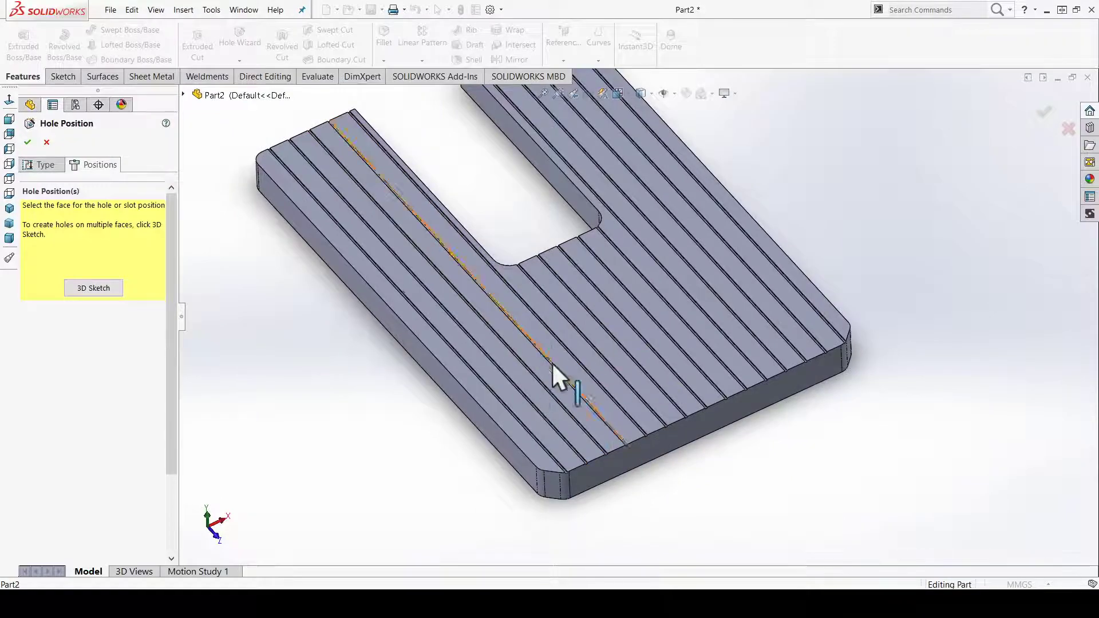
{"action": "scroll", "coordinate": [594, 434], "scroll_direction": "down", "scroll_amount": 1}
{"action": "scroll", "coordinate": [517, 354], "scroll_direction": "down", "scroll_amount": 1}
{"action": "scroll", "coordinate": [517, 353], "scroll_direction": "down", "scroll_amount": 1}
{"action": "scroll", "coordinate": [550, 367], "scroll_direction": "up", "scroll_amount": 2}
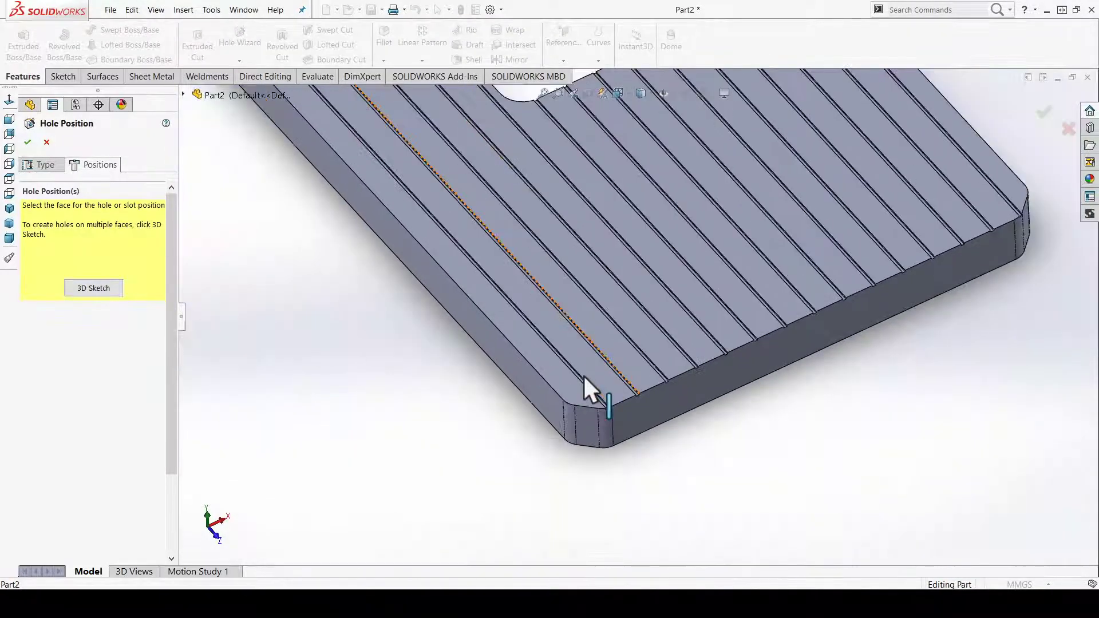
{"action": "scroll", "coordinate": [582, 374], "scroll_direction": "down", "scroll_amount": 1}
{"action": "scroll", "coordinate": [518, 369], "scroll_direction": "down", "scroll_amount": 1}
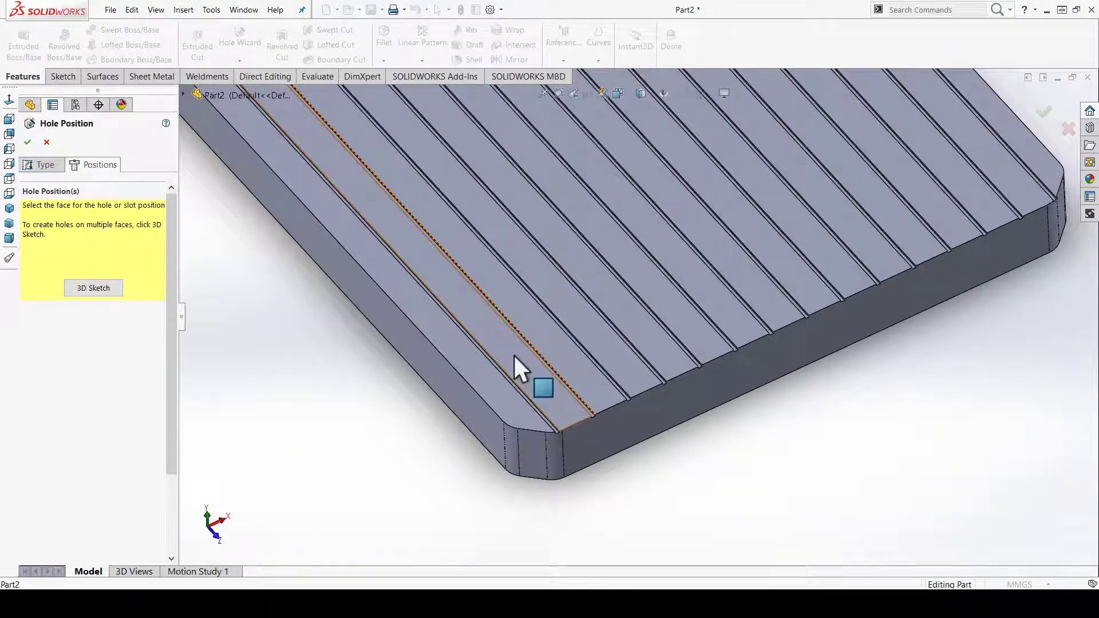
{"action": "left_click", "coordinate": [513, 354]}
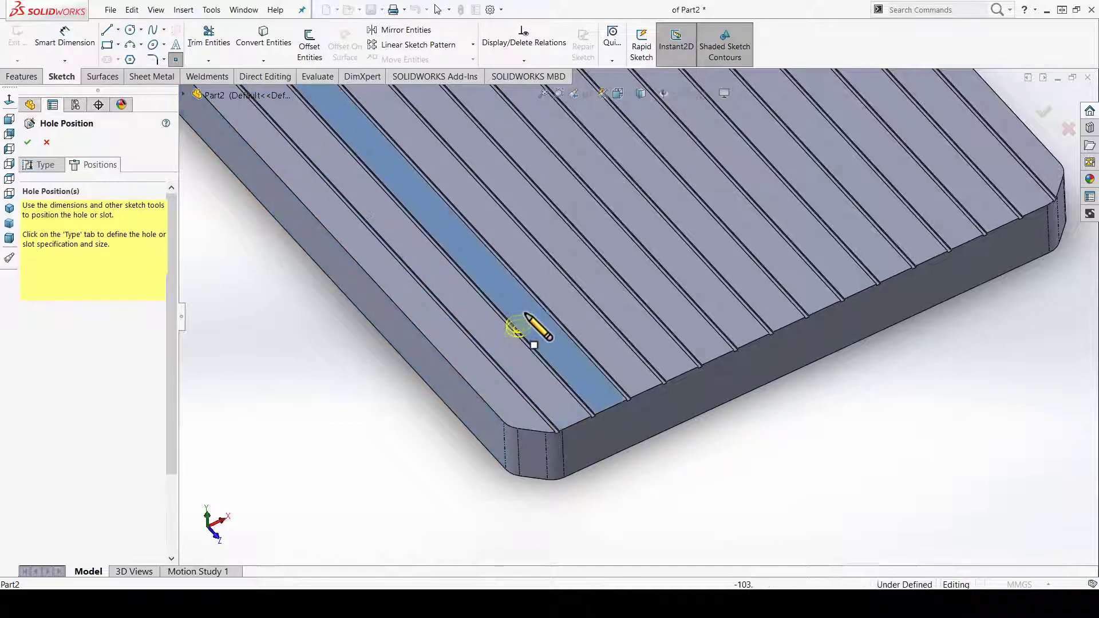
{"action": "scroll", "coordinate": [541, 341], "scroll_direction": "up", "scroll_amount": 1}
{"action": "mouse_move", "coordinate": [540, 342]}
{"action": "middle_mouse_down"}
{"action": "mouse_move", "coordinate": [515, 363]}
{"action": "mouse_move", "coordinate": [498, 275]}
{"action": "mouse_move", "coordinate": [461, 349]}
{"action": "middle_mouse_up"}
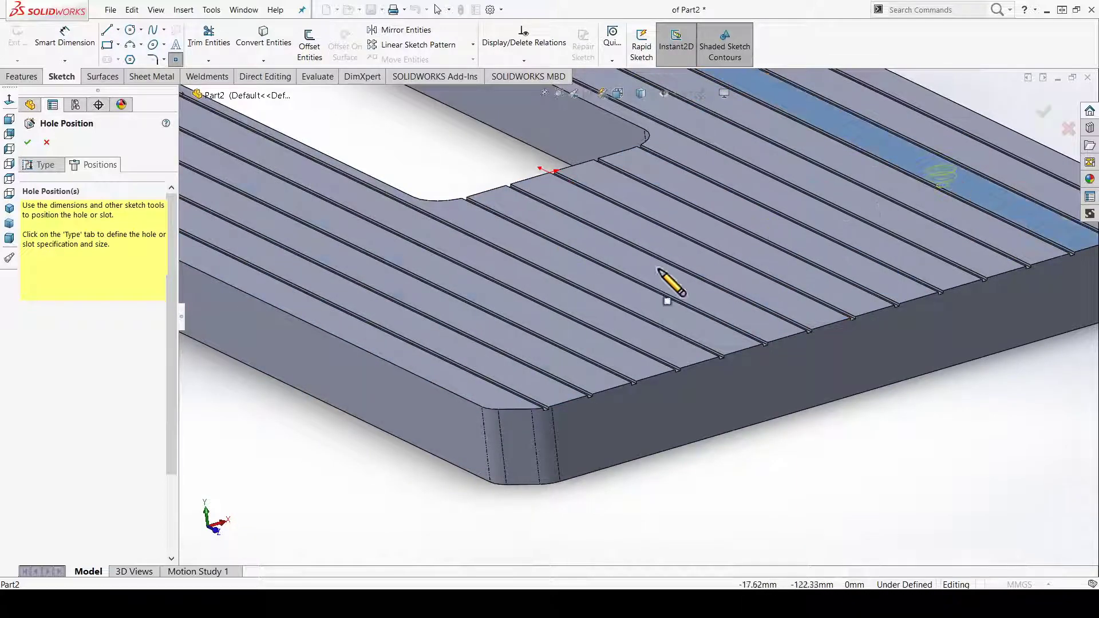
{"action": "mouse_move", "coordinate": [459, 301]}
{"action": "middle_mouse_down"}
{"action": "mouse_move", "coordinate": [458, 351]}
{"action": "mouse_move", "coordinate": [552, 386]}
{"action": "middle_mouse_up"}
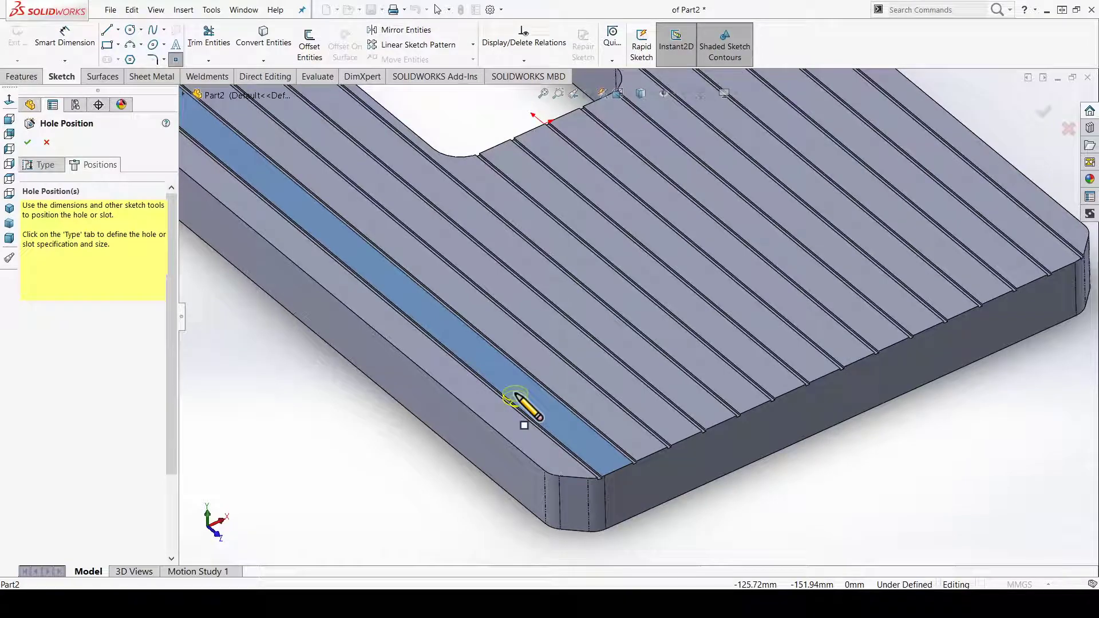
{"action": "scroll", "coordinate": [613, 299], "scroll_direction": "up", "scroll_amount": 2}
{"action": "scroll", "coordinate": [569, 356], "scroll_direction": "up", "scroll_amount": 2}
In Top view, place two M4 hole points one above the other on the left strip.
{"action": "key", "text": "ctrl+8"}
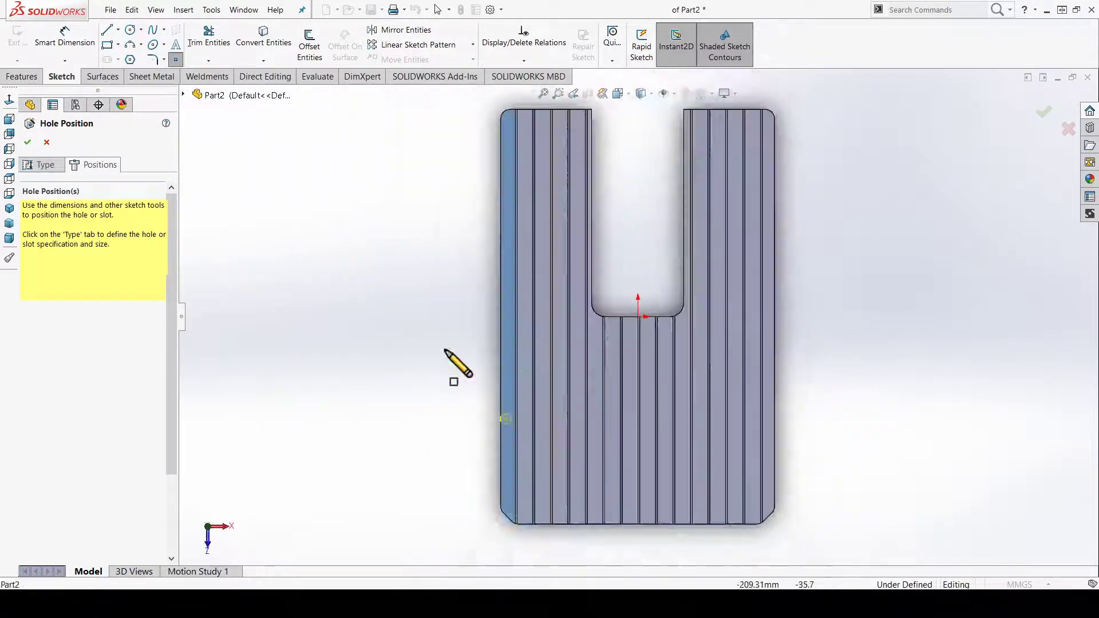
{"action": "middle_click_drag", "start_coordinate": [728, 401], "coordinate": [549, 342], "text": "ctrl"}
{"action": "scroll", "coordinate": [558, 421], "scroll_direction": "down", "scroll_amount": 2}
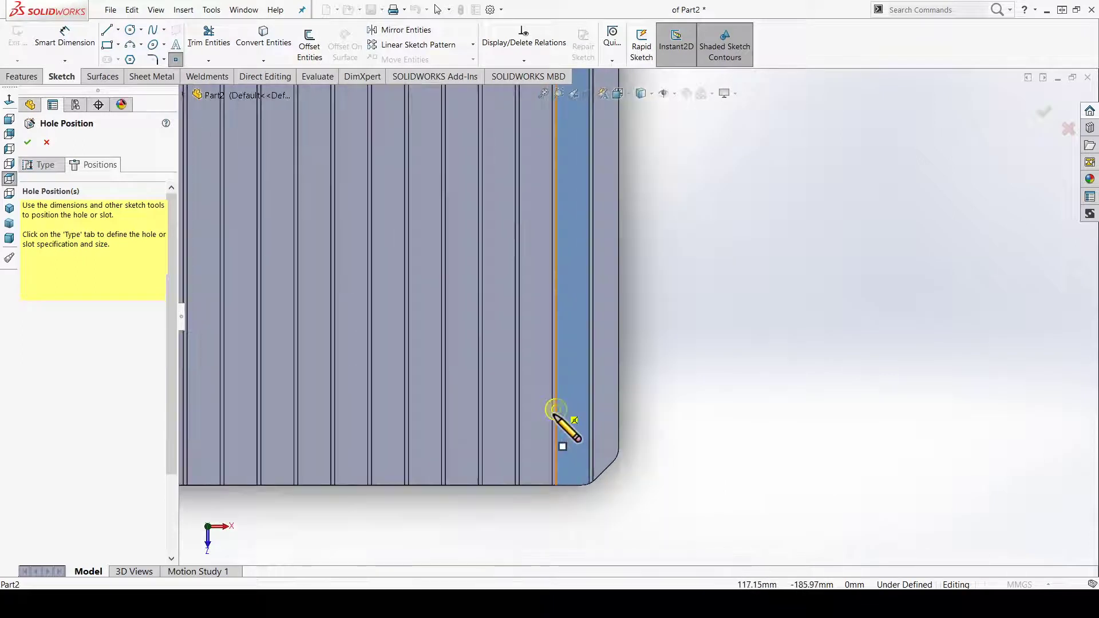
{"action": "scroll", "coordinate": [565, 417], "scroll_direction": "down", "scroll_amount": 1}
{"action": "scroll", "coordinate": [573, 415], "scroll_direction": "down", "scroll_amount": 1}
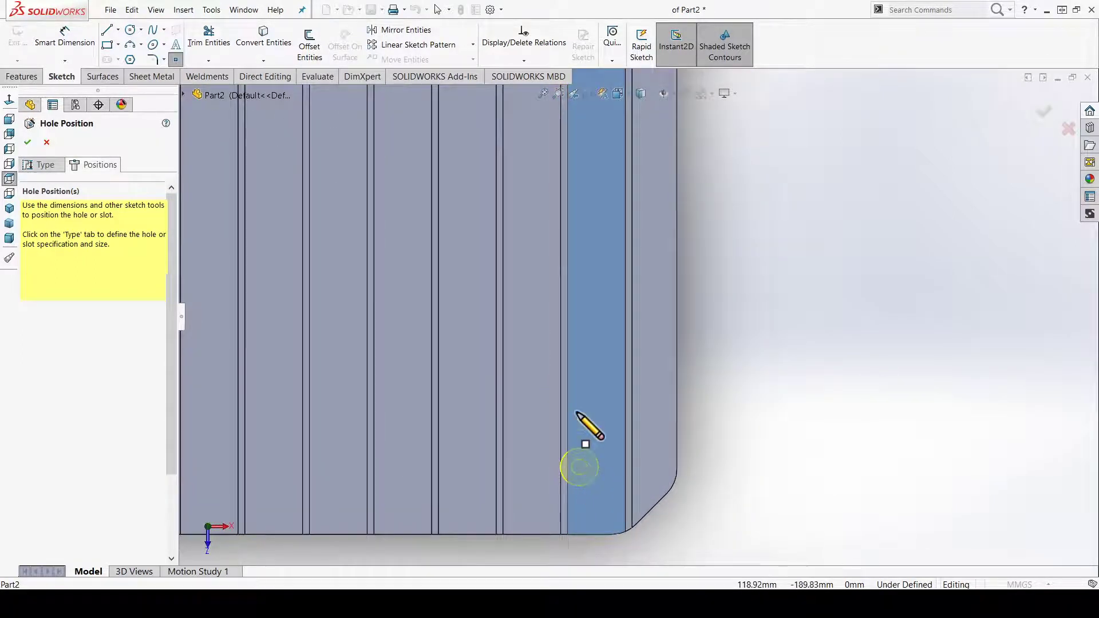
{"action": "scroll", "coordinate": [581, 420], "scroll_direction": "up", "scroll_amount": 2}
{"action": "scroll", "coordinate": [552, 309], "scroll_direction": "down", "scroll_amount": 1}
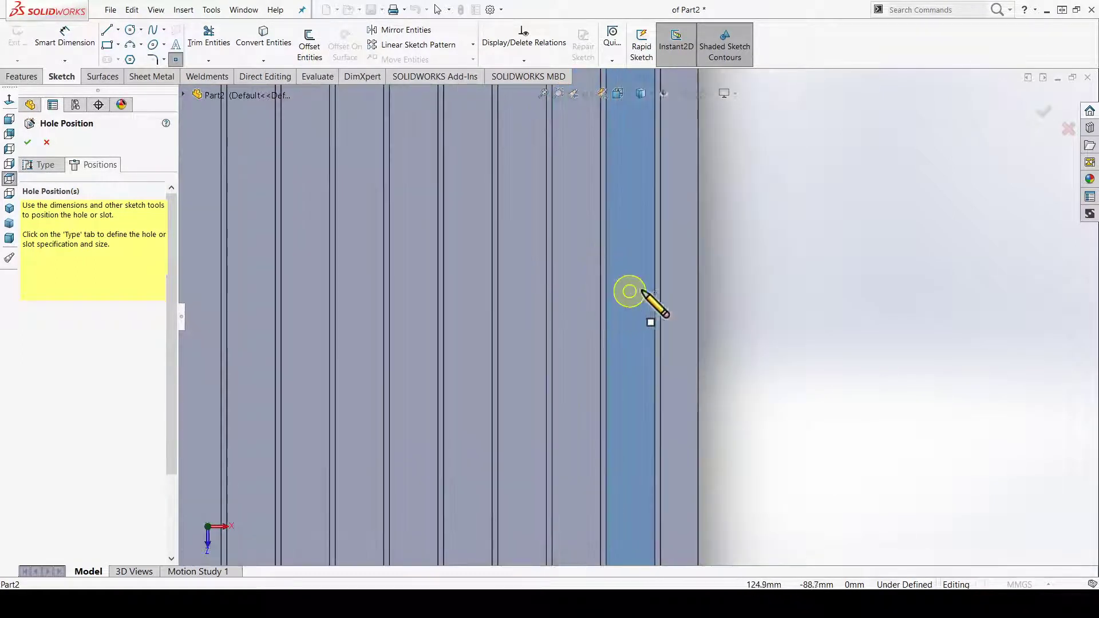
{"action": "scroll", "coordinate": [618, 315], "scroll_direction": "down", "scroll_amount": 2}
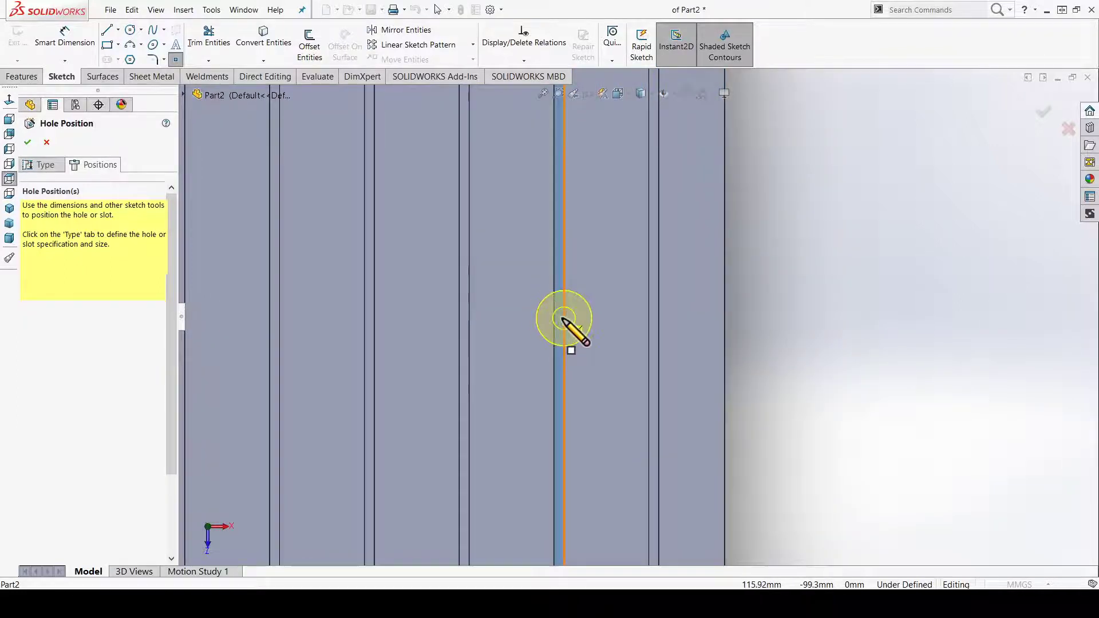
{"action": "scroll", "coordinate": [562, 324], "scroll_direction": "down", "scroll_amount": 5}
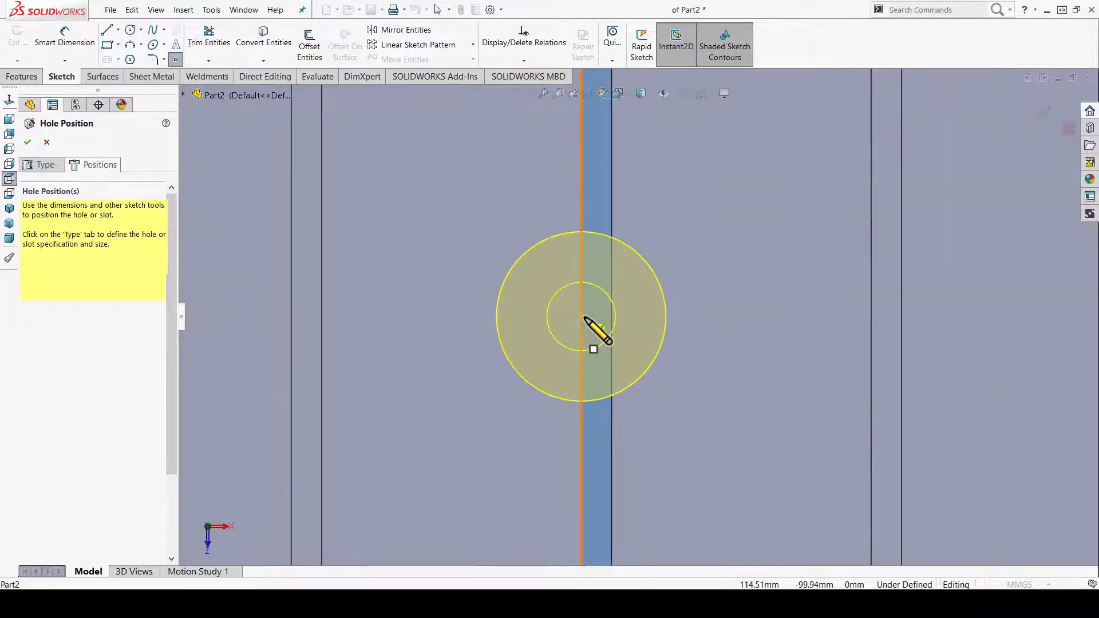
{"action": "scroll", "coordinate": [676, 327], "scroll_direction": "up", "scroll_amount": 5}
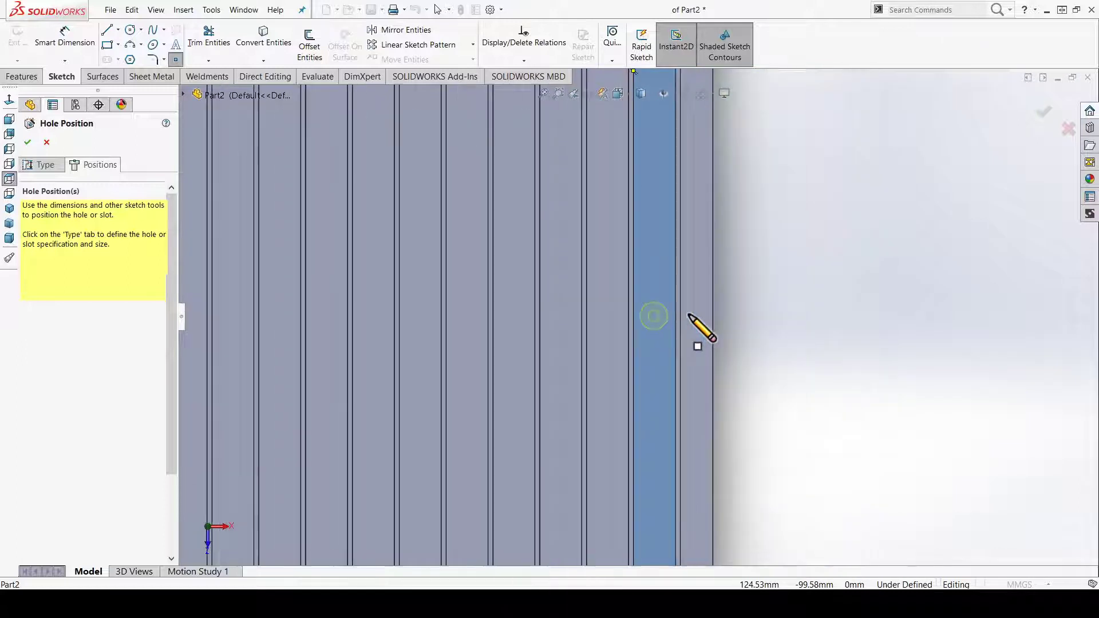
{"action": "scroll", "coordinate": [693, 338], "scroll_direction": "down", "scroll_amount": 2}
{"action": "scroll", "coordinate": [652, 315], "scroll_direction": "down", "scroll_amount": 2}
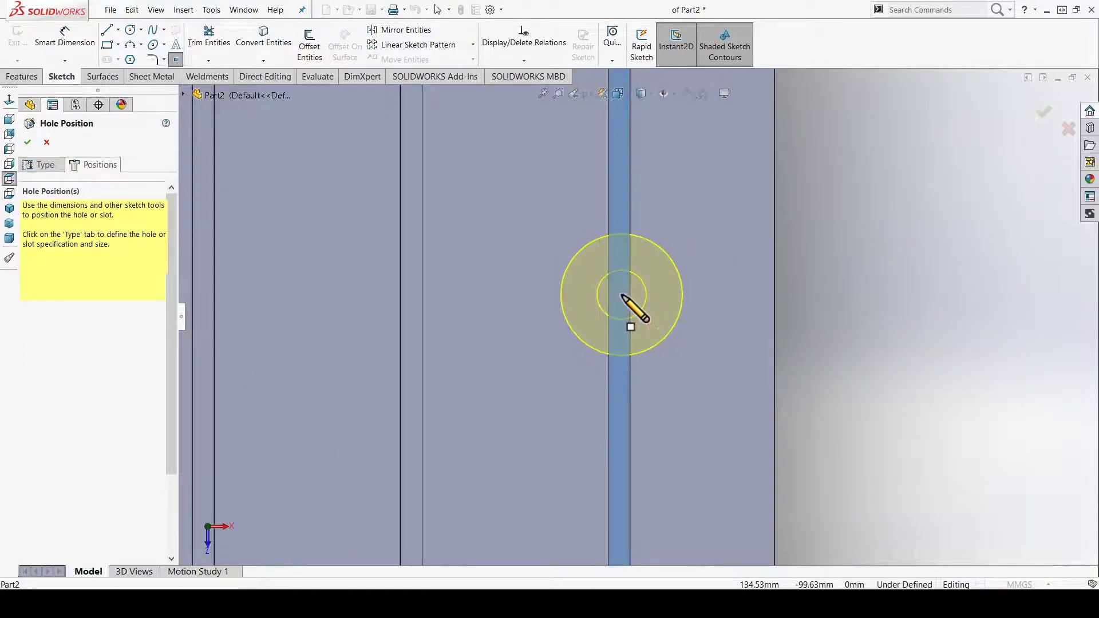
{"action": "scroll", "coordinate": [624, 299], "scroll_direction": "up", "scroll_amount": 1}
{"action": "scroll", "coordinate": [626, 303], "scroll_direction": "up", "scroll_amount": 2}
{"action": "scroll", "coordinate": [626, 311], "scroll_direction": "up", "scroll_amount": 3}
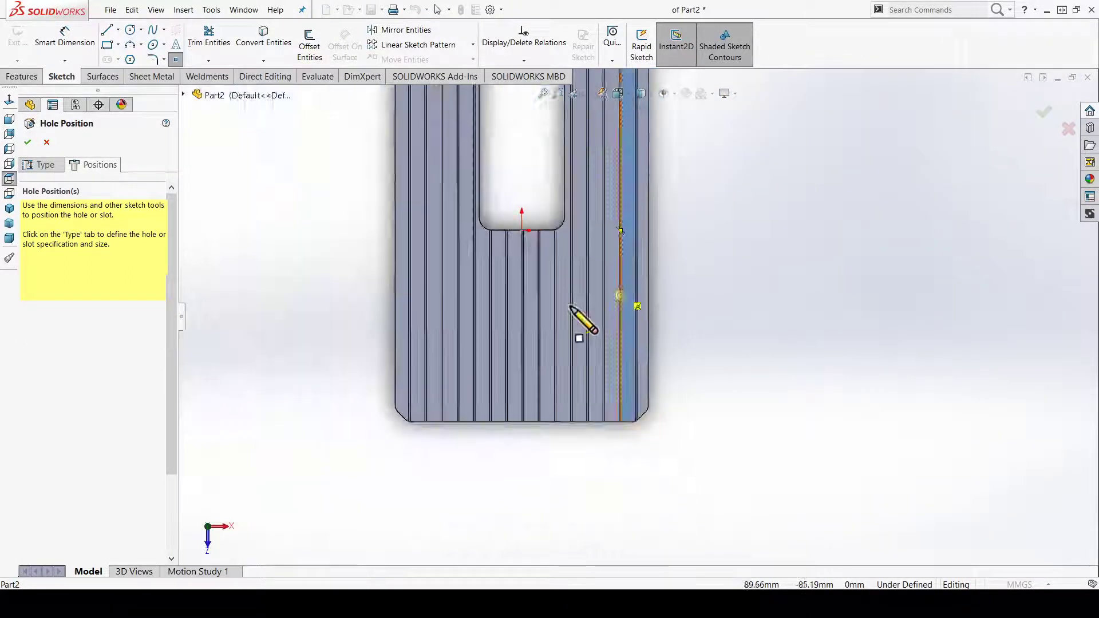
{"action": "scroll", "coordinate": [611, 315], "scroll_direction": "up", "scroll_amount": 2}
{"action": "scroll", "coordinate": [572, 319], "scroll_direction": "down", "scroll_amount": 1}
{"action": "scroll", "coordinate": [544, 319], "scroll_direction": "down", "scroll_amount": 2}
{"action": "scroll", "coordinate": [506, 372], "scroll_direction": "down", "scroll_amount": 2}
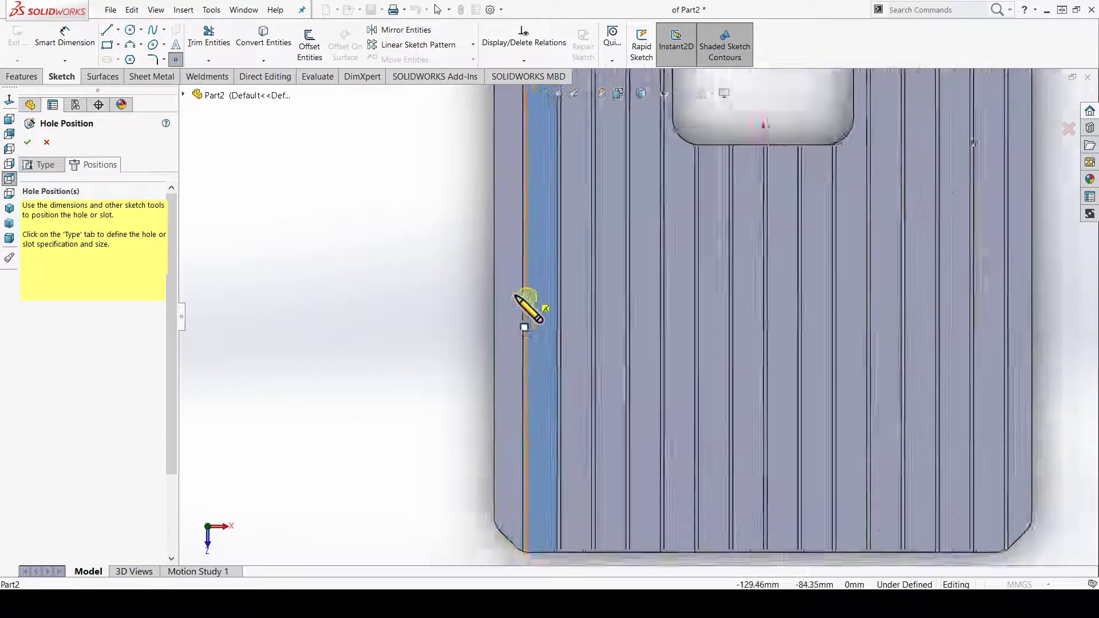
{"action": "scroll", "coordinate": [521, 299], "scroll_direction": "down", "scroll_amount": 2}
{"action": "scroll", "coordinate": [555, 321], "scroll_direction": "down", "scroll_amount": 2}
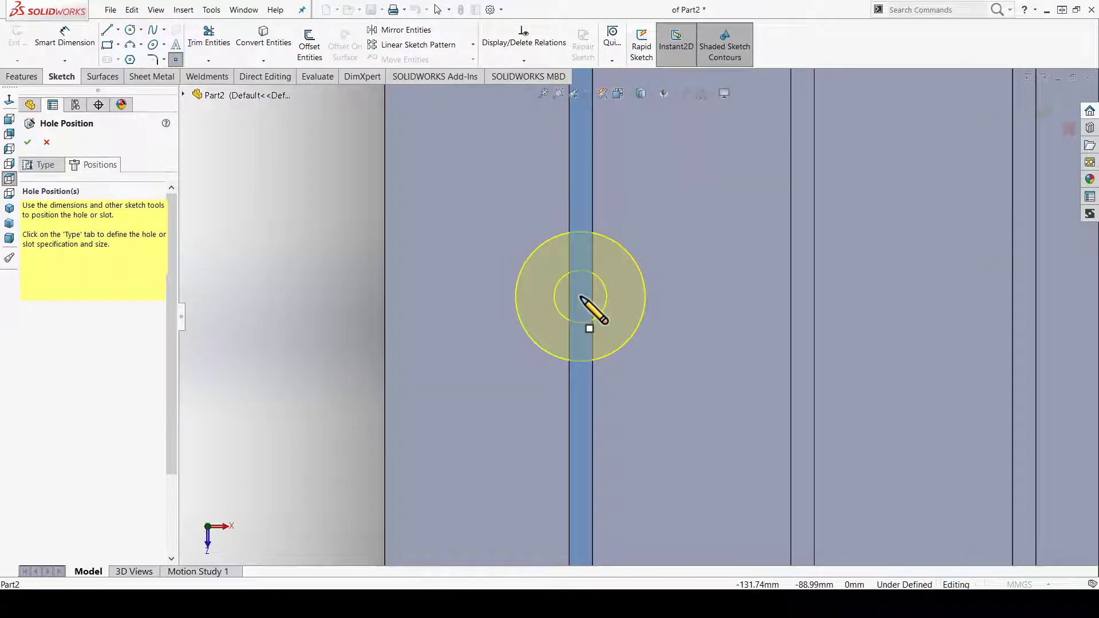
{"action": "scroll", "coordinate": [633, 405], "scroll_direction": "up", "scroll_amount": 2}
{"action": "scroll", "coordinate": [623, 368], "scroll_direction": "up", "scroll_amount": 2}
{"action": "scroll", "coordinate": [395, 259], "scroll_direction": "up", "scroll_amount": 2}
{"action": "scroll", "coordinate": [400, 269], "scroll_direction": "down", "scroll_amount": 2}
{"action": "scroll", "coordinate": [504, 309], "scroll_direction": "down", "scroll_amount": 1}
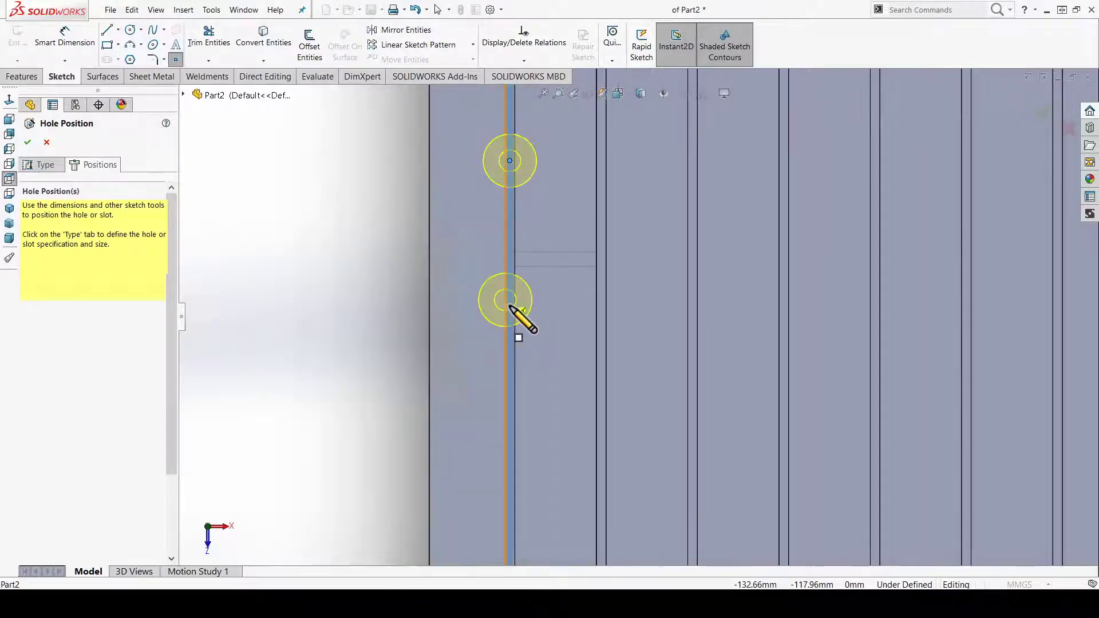
{"action": "scroll", "coordinate": [517, 319], "scroll_direction": "down", "scroll_amount": 2}
{"action": "scroll", "coordinate": [538, 325], "scroll_direction": "down", "scroll_amount": 1}
{"action": "scroll", "coordinate": [544, 329], "scroll_direction": "up", "scroll_amount": 2}
{"action": "scroll", "coordinate": [550, 335], "scroll_direction": "up", "scroll_amount": 2}
{"action": "scroll", "coordinate": [579, 326], "scroll_direction": "down", "scroll_amount": 2}
{"action": "scroll", "coordinate": [509, 314], "scroll_direction": "down", "scroll_amount": 1}
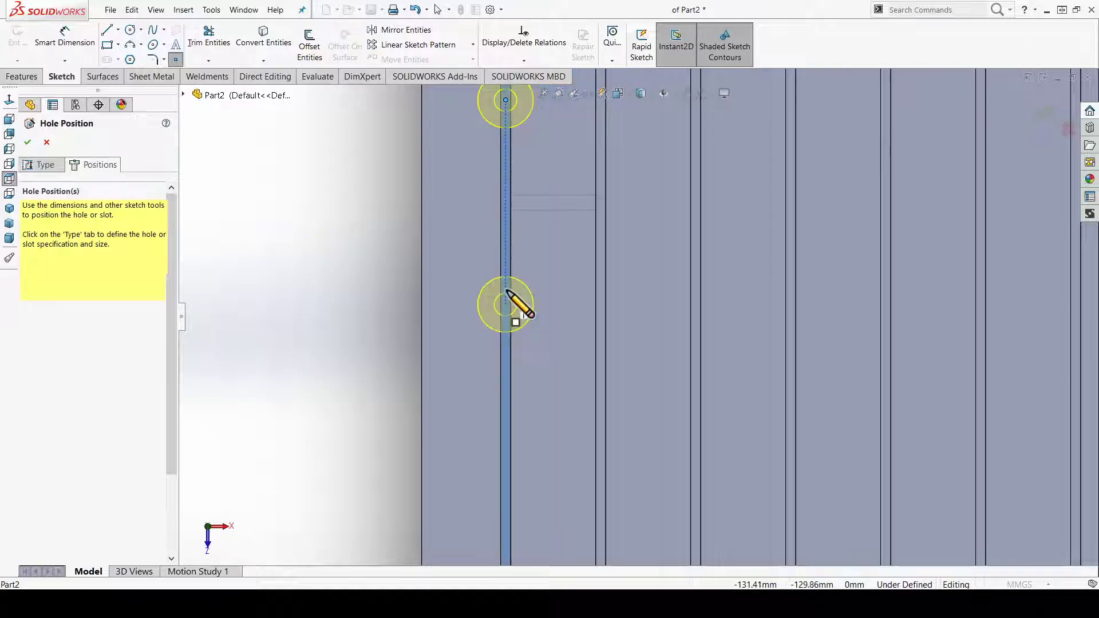
{"action": "scroll", "coordinate": [515, 286], "scroll_direction": "up", "scroll_amount": 3}
{"action": "scroll", "coordinate": [498, 343], "scroll_direction": "up", "scroll_amount": 1}
{"action": "scroll", "coordinate": [515, 298], "scroll_direction": "down", "scroll_amount": 3}
{"action": "scroll", "coordinate": [687, 319], "scroll_direction": "down", "scroll_amount": 2}
{"action": "scroll", "coordinate": [553, 344], "scroll_direction": "up", "scroll_amount": 3}
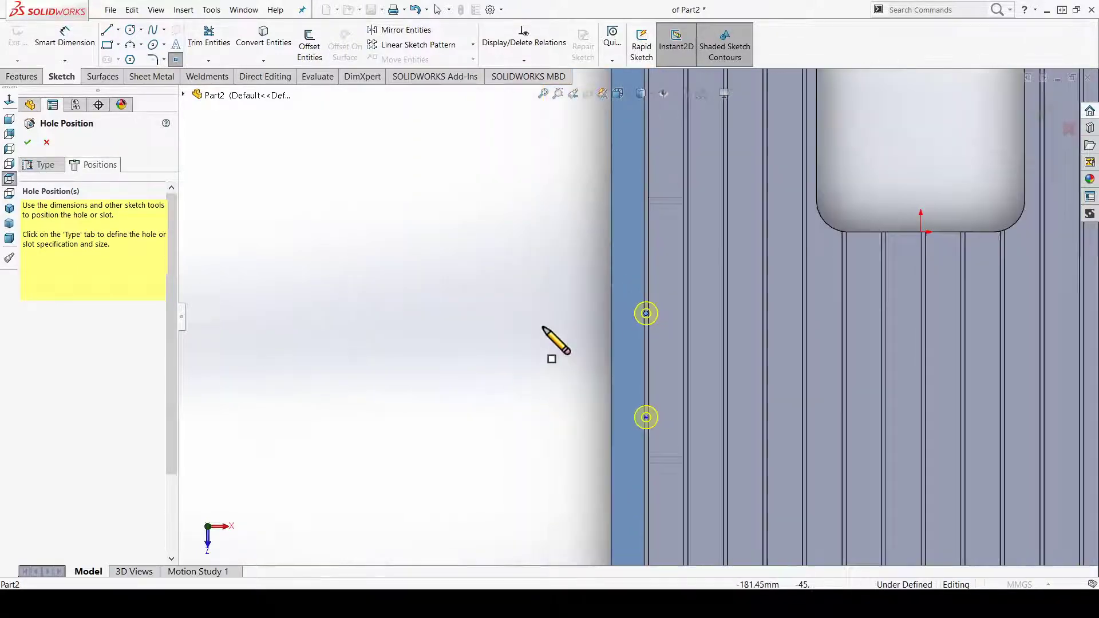
{"action": "scroll", "coordinate": [284, 282], "scroll_direction": "up", "scroll_amount": 1}
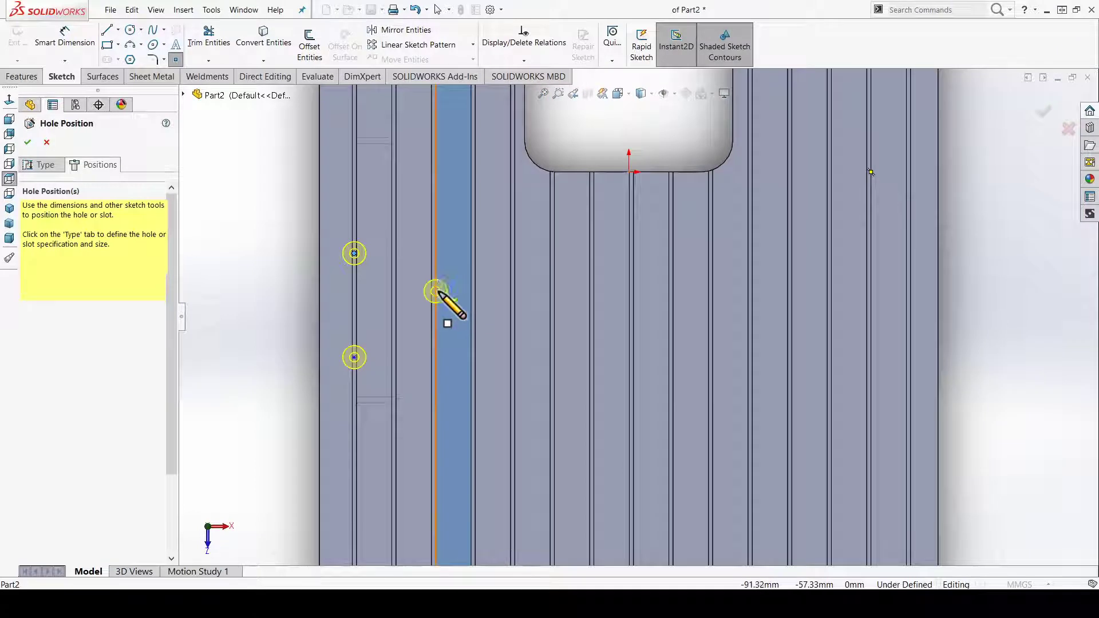
{"action": "left_click", "coordinate": [176, 60]}
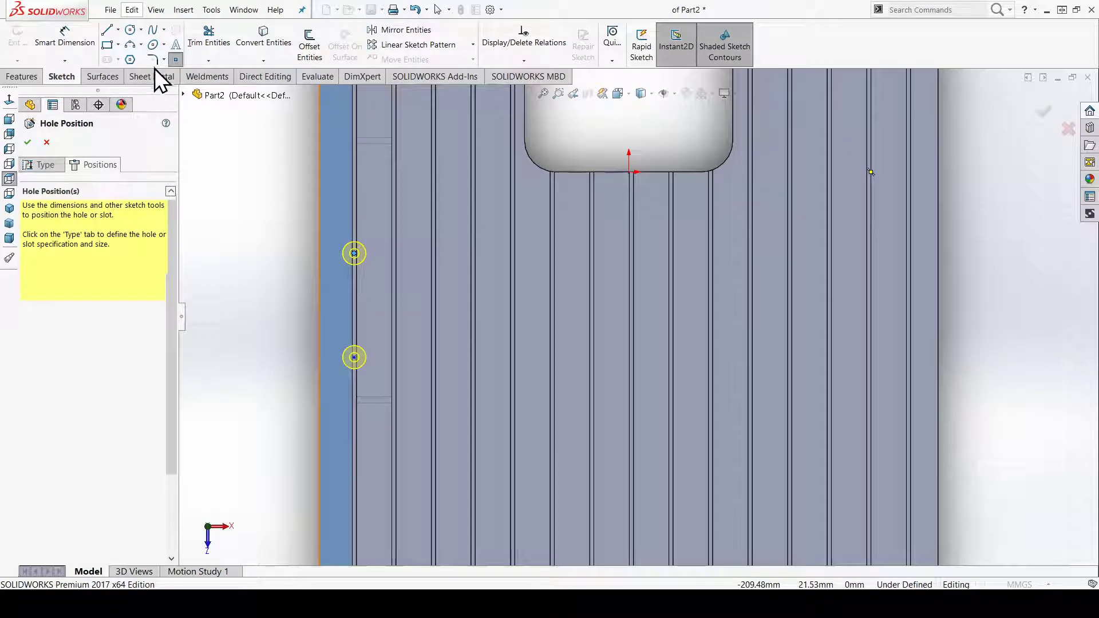
Draw a vertical centerline from the origin down past the plate's lower edge.
{"action": "scroll", "coordinate": [540, 319], "scroll_direction": "up", "scroll_amount": 3}
{"action": "scroll", "coordinate": [327, 252], "scroll_direction": "up", "scroll_amount": 2}
{"action": "scroll", "coordinate": [458, 319], "scroll_direction": "down", "scroll_amount": 1}
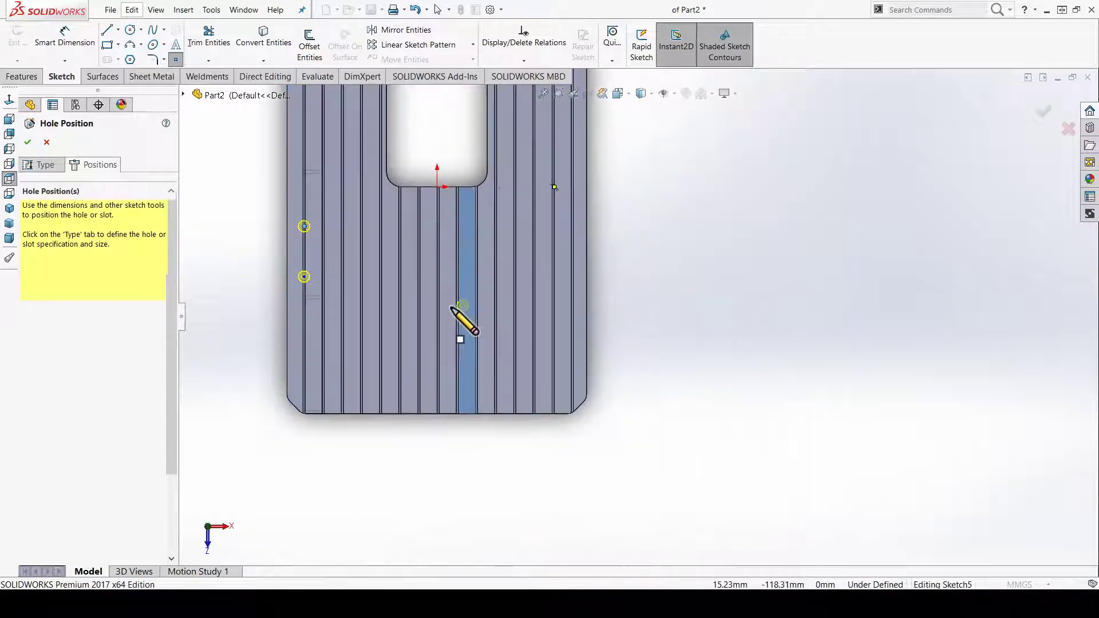
{"action": "key", "text": "Escape"}
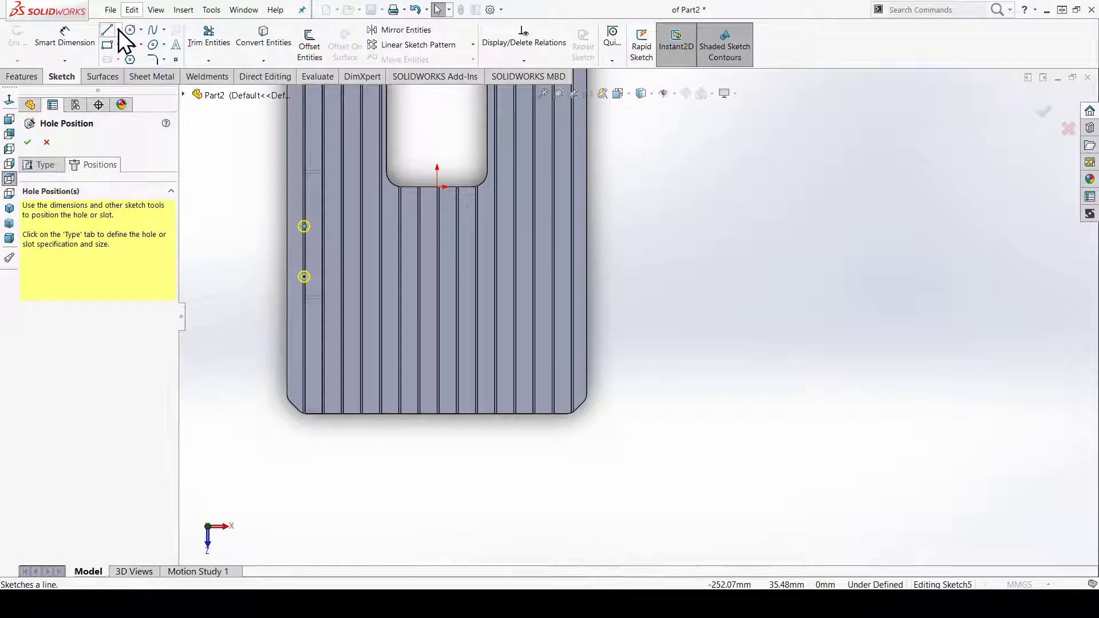
{"action": "left_click", "coordinate": [122, 61]}
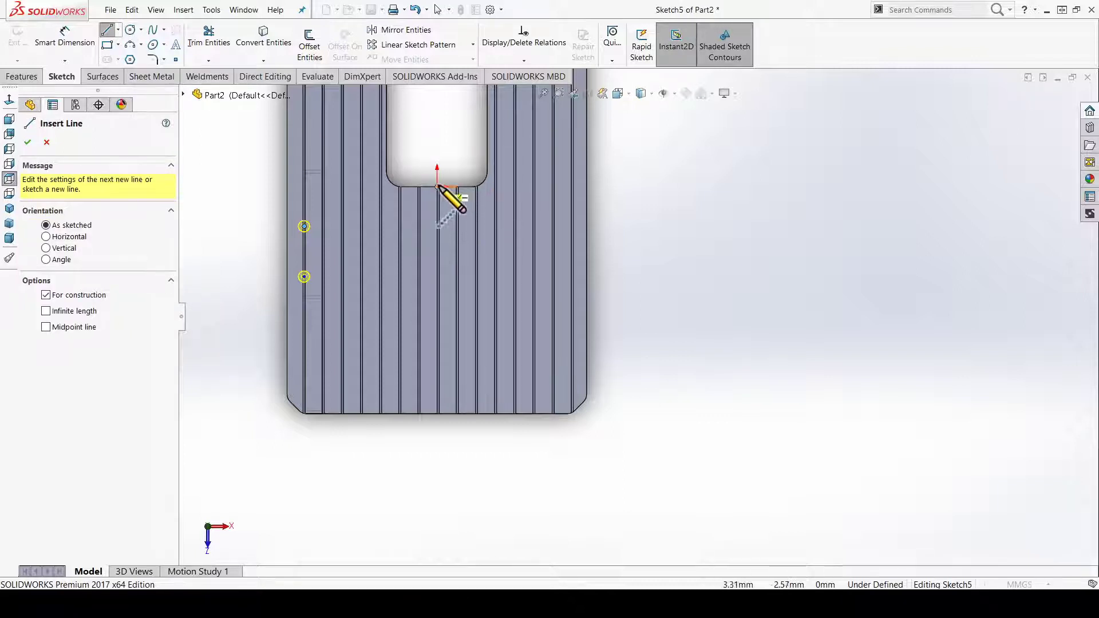
{"action": "scroll", "coordinate": [444, 192], "scroll_direction": "down", "scroll_amount": 5}
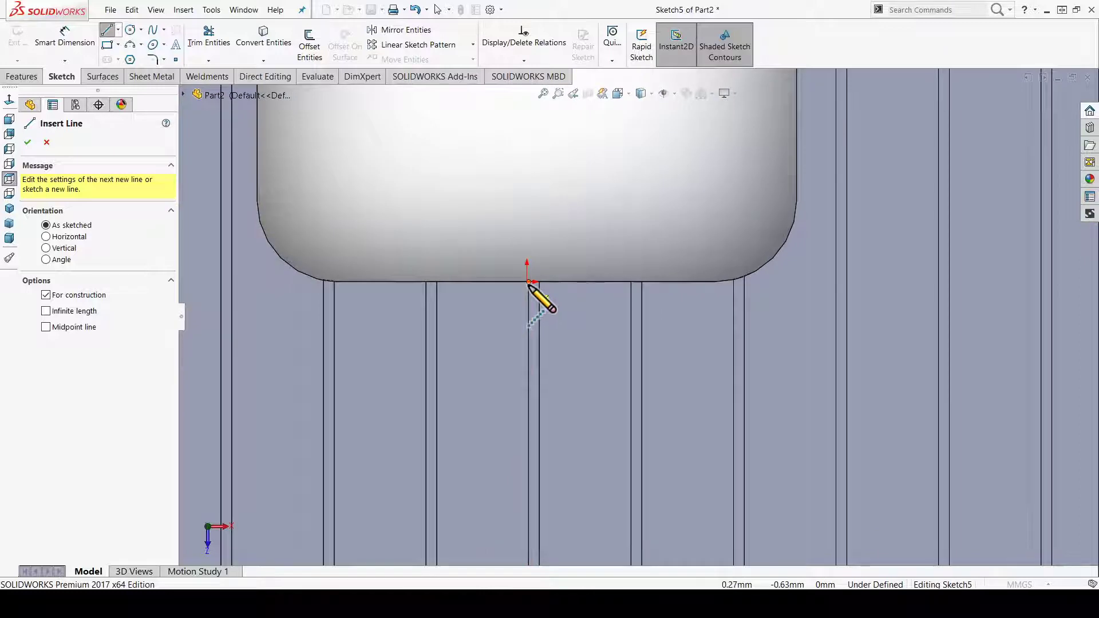
{"action": "left_click", "coordinate": [526, 282]}
{"action": "scroll", "coordinate": [567, 412], "scroll_direction": "up", "scroll_amount": 3}
{"action": "scroll", "coordinate": [643, 498], "scroll_direction": "up", "scroll_amount": 3}
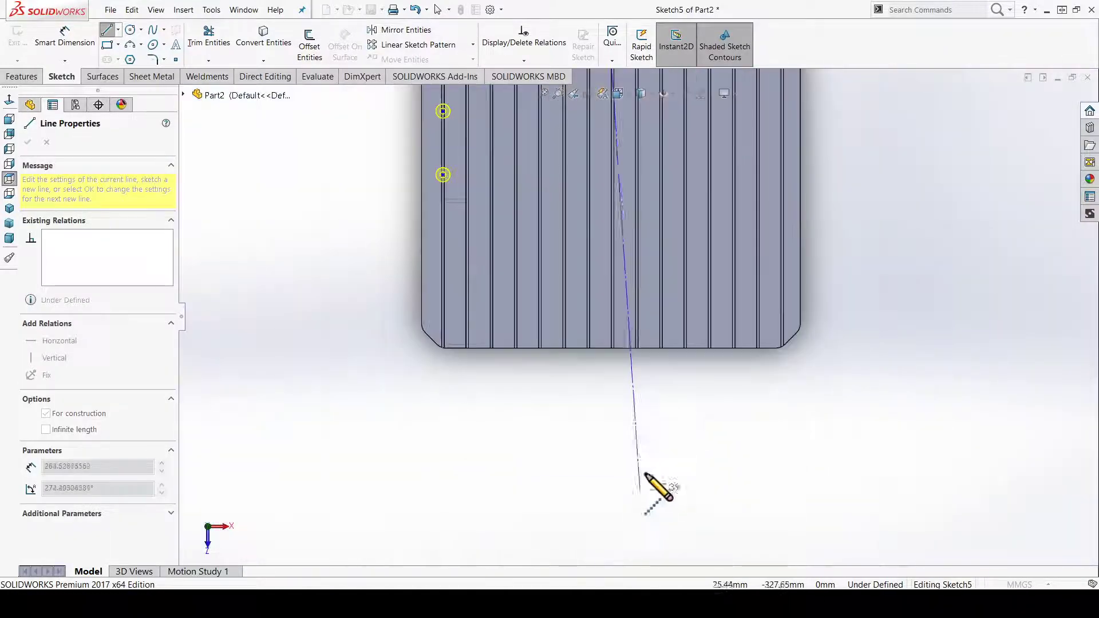
{"action": "left_click", "coordinate": [609, 400]}
{"action": "scroll", "coordinate": [727, 458], "scroll_direction": "up", "scroll_amount": 3}
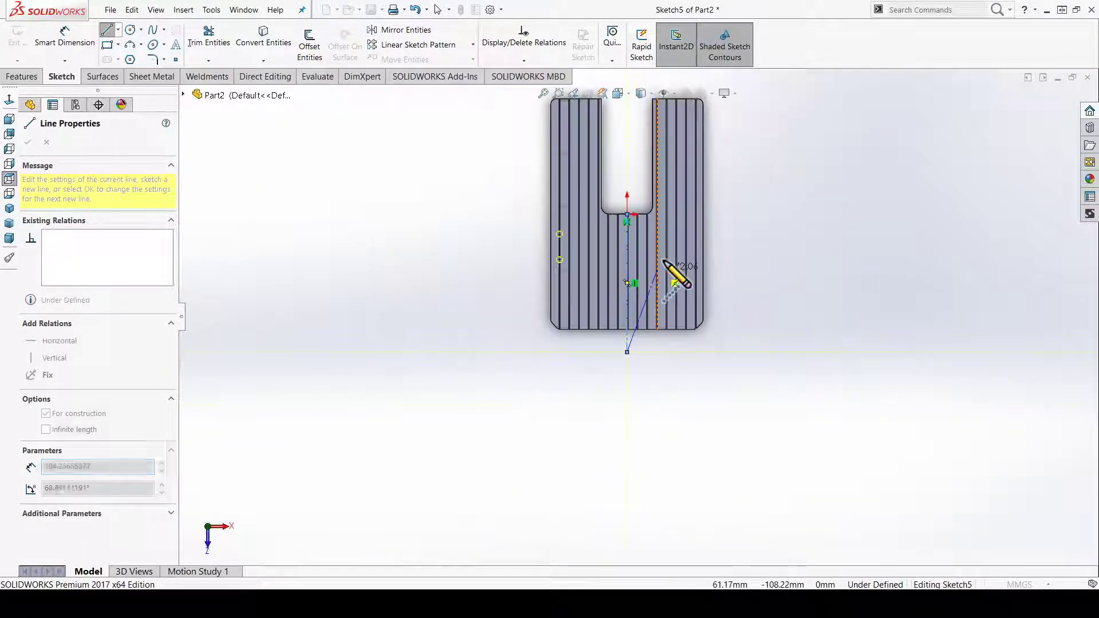
{"action": "key", "text": "Escape"}
Confirm the centerline is vertical, then box-select the sketch entities for mirroring.
{"action": "scroll", "coordinate": [572, 240], "scroll_direction": "down", "scroll_amount": 3}
{"action": "scroll", "coordinate": [486, 233], "scroll_direction": "up", "scroll_amount": 2}
{"action": "scroll", "coordinate": [709, 508], "scroll_direction": "down", "scroll_amount": 2}
{"action": "scroll", "coordinate": [513, 401], "scroll_direction": "up", "scroll_amount": 1}
{"action": "left_click", "coordinate": [512, 401]}
{"action": "scroll", "coordinate": [518, 407], "scroll_direction": "down", "scroll_amount": 1}
{"action": "scroll", "coordinate": [521, 410], "scroll_direction": "down", "scroll_amount": 1}
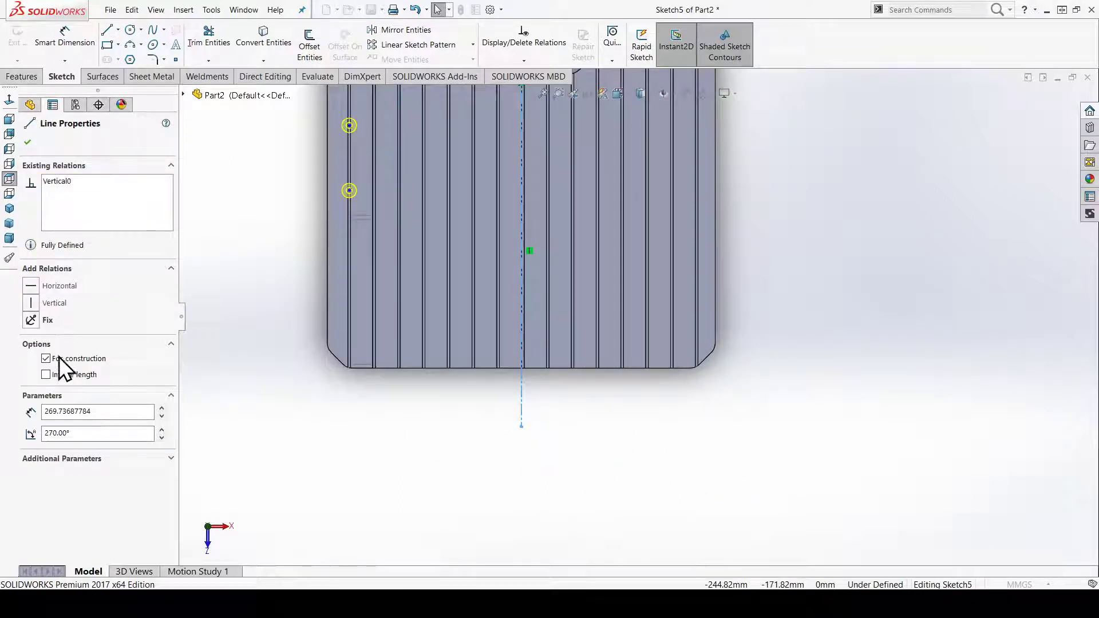
{"action": "scroll", "coordinate": [439, 395], "scroll_direction": "up", "scroll_amount": 2}
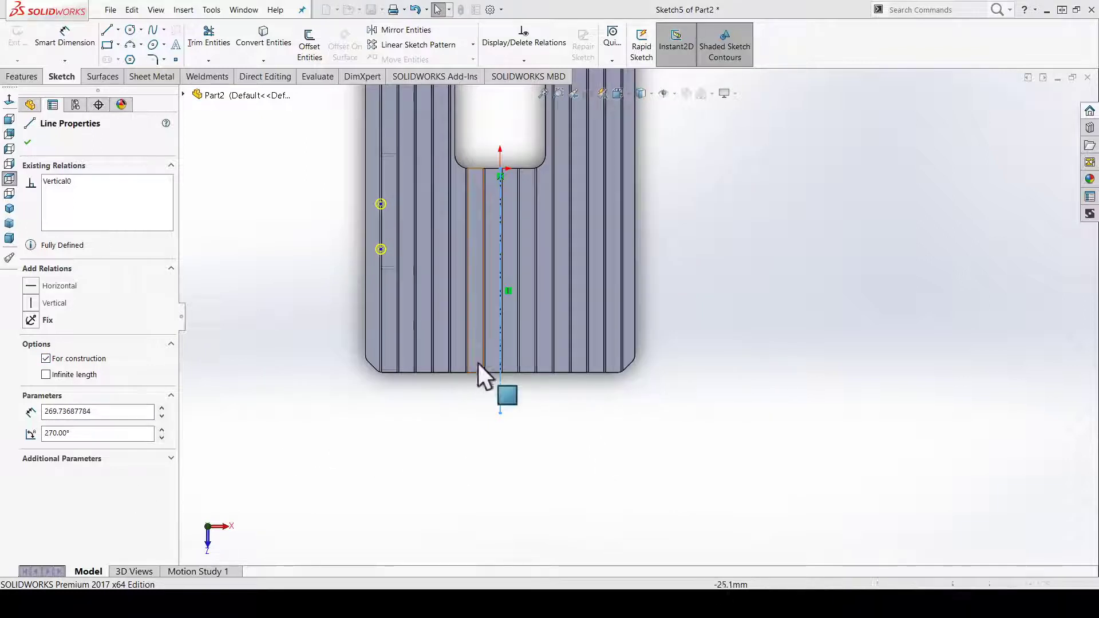
{"action": "scroll", "coordinate": [472, 375], "scroll_direction": "up", "scroll_amount": 1}
{"action": "scroll", "coordinate": [497, 328], "scroll_direction": "down", "scroll_amount": 1}
{"action": "scroll", "coordinate": [497, 329], "scroll_direction": "down", "scroll_amount": 1}
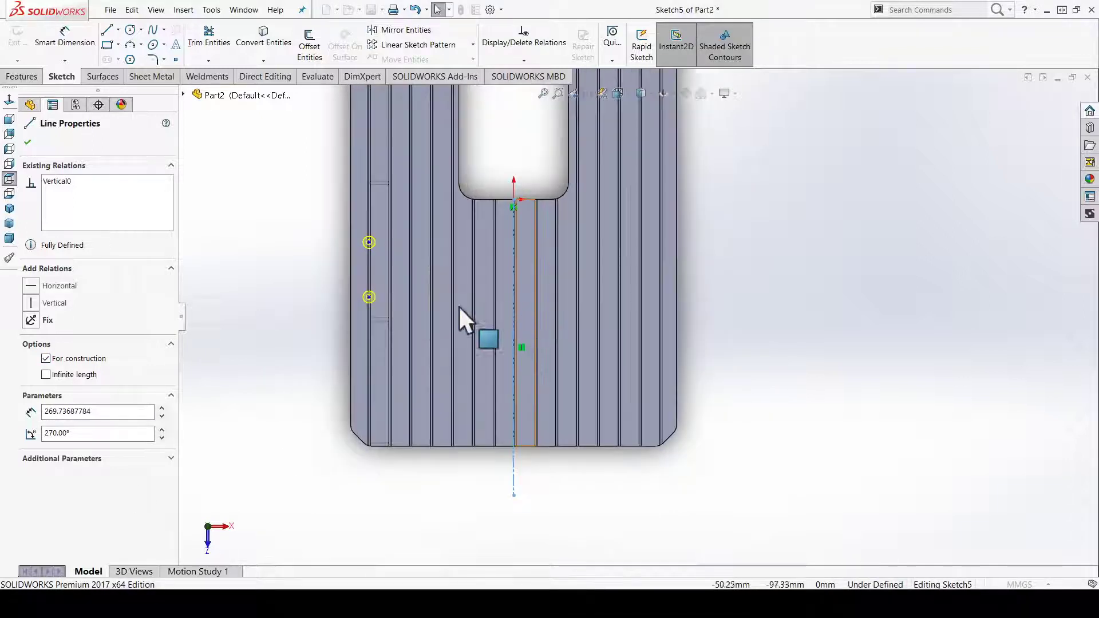
{"action": "left_click", "coordinate": [239, 168]}
{"action": "mouse_move", "coordinate": [244, 139]}
{"action": "left_mouse_down"}
{"action": "mouse_move", "coordinate": [552, 570]}
{"action": "mouse_move", "coordinate": [579, 581]}
{"action": "left_mouse_up"}
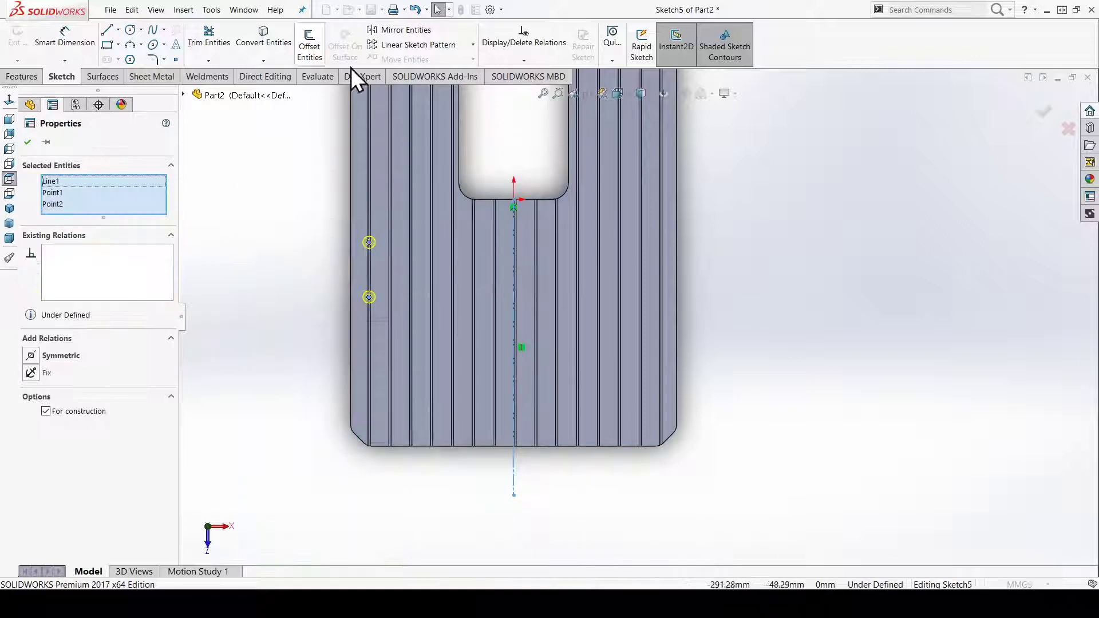
Mirror the two left hole points across the vertical centerline to the right side.
{"action": "left_click", "coordinate": [260, 146]}
{"action": "left_click_drag", "start_coordinate": [256, 136], "coordinate": [580, 523]}
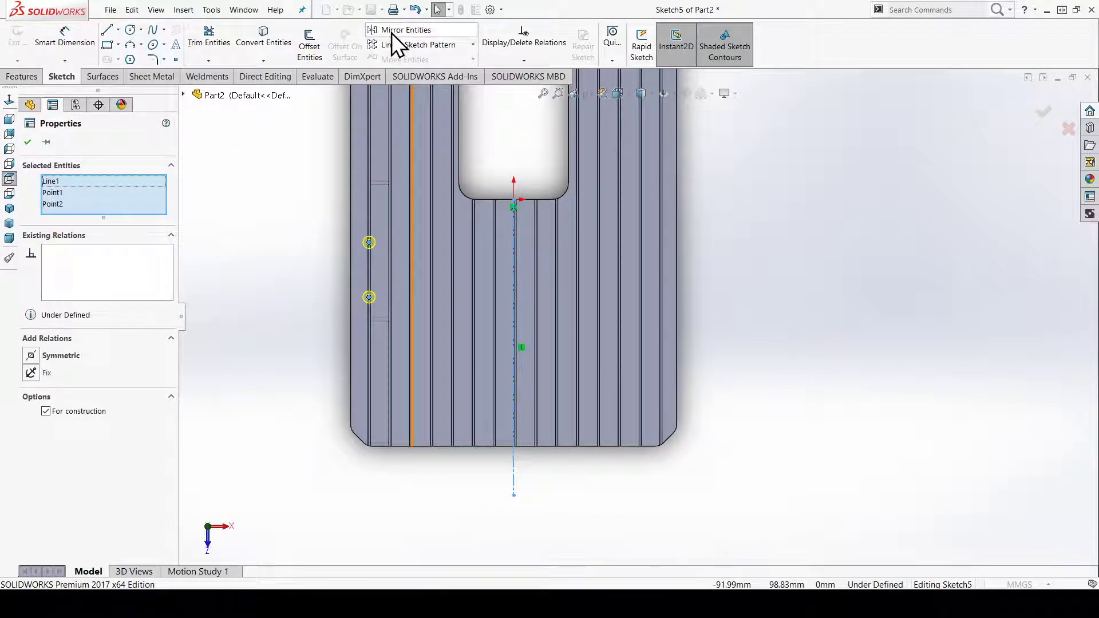
{"action": "left_click", "coordinate": [392, 32]}
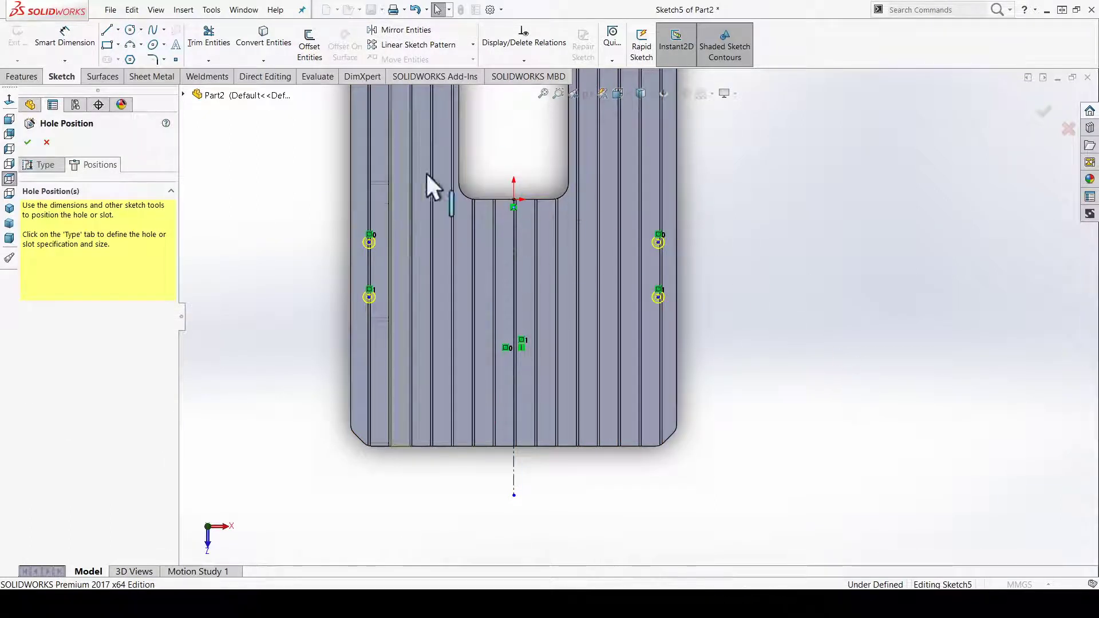
{"action": "scroll", "coordinate": [548, 258], "scroll_direction": "down", "scroll_amount": 1}
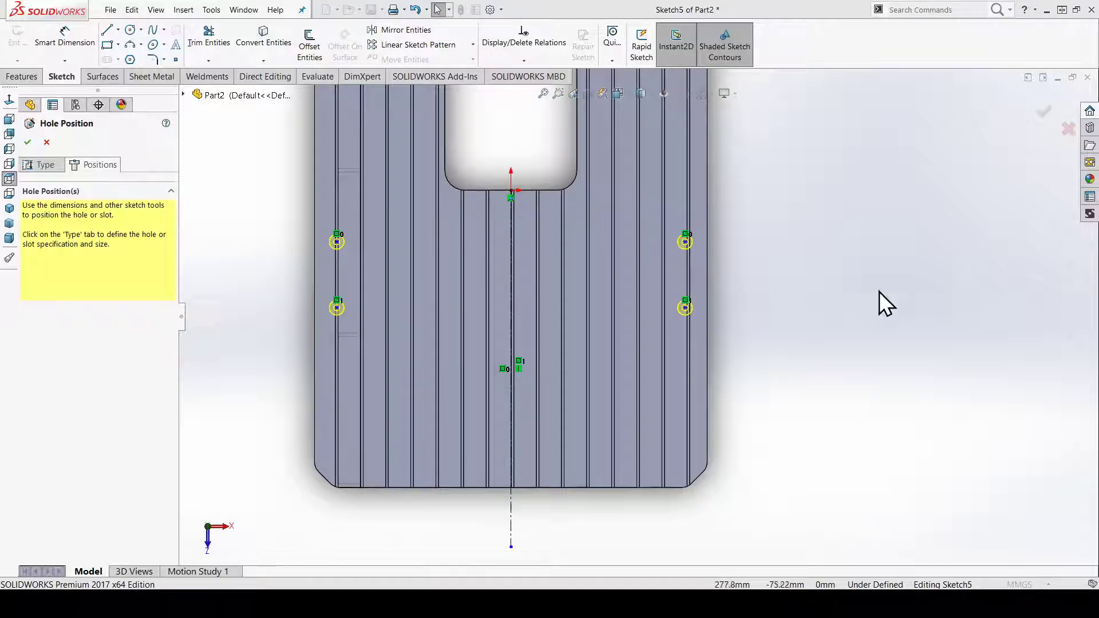
{"action": "right_click_drag", "start_coordinate": [880, 298], "coordinate": [817, 221]}
{"action": "scroll", "coordinate": [641, 217], "scroll_direction": "down", "scroll_amount": 1}
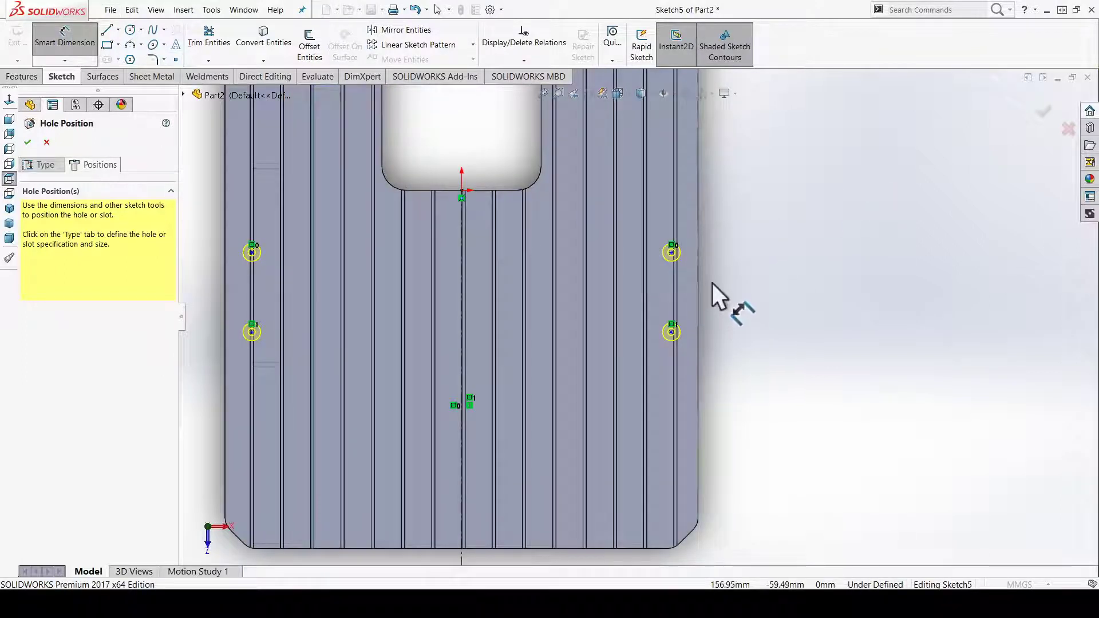
Dimension the two right hole points 70 mm apart vertically.
{"action": "scroll", "coordinate": [727, 269], "scroll_direction": "down", "scroll_amount": 3}
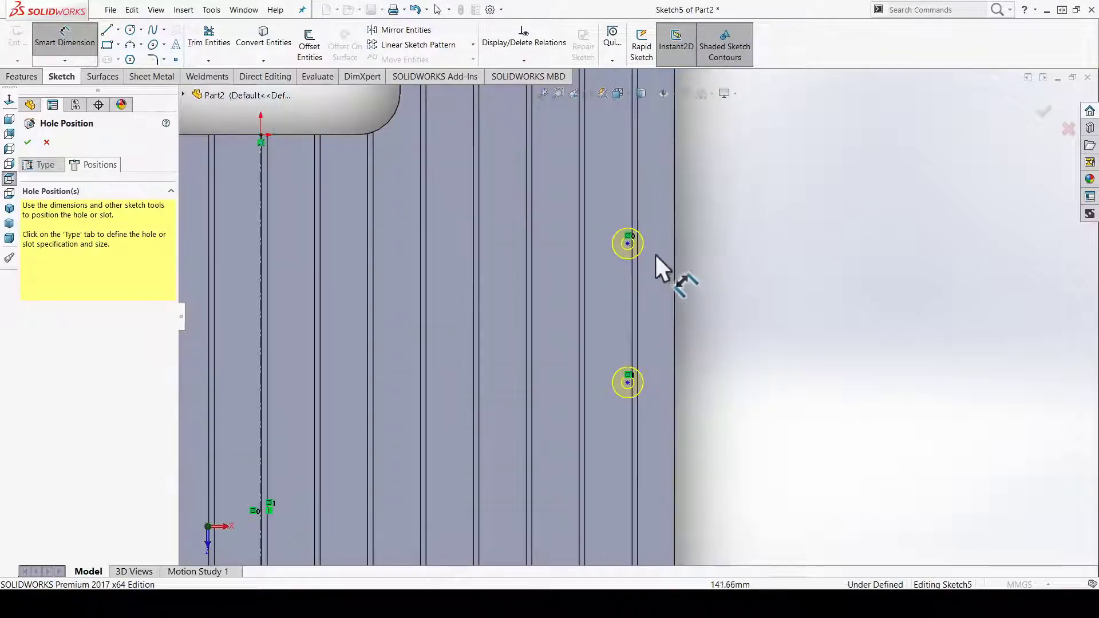
{"action": "left_click", "coordinate": [627, 242]}
{"action": "left_click", "coordinate": [626, 383]}
{"action": "left_click", "coordinate": [700, 325]}
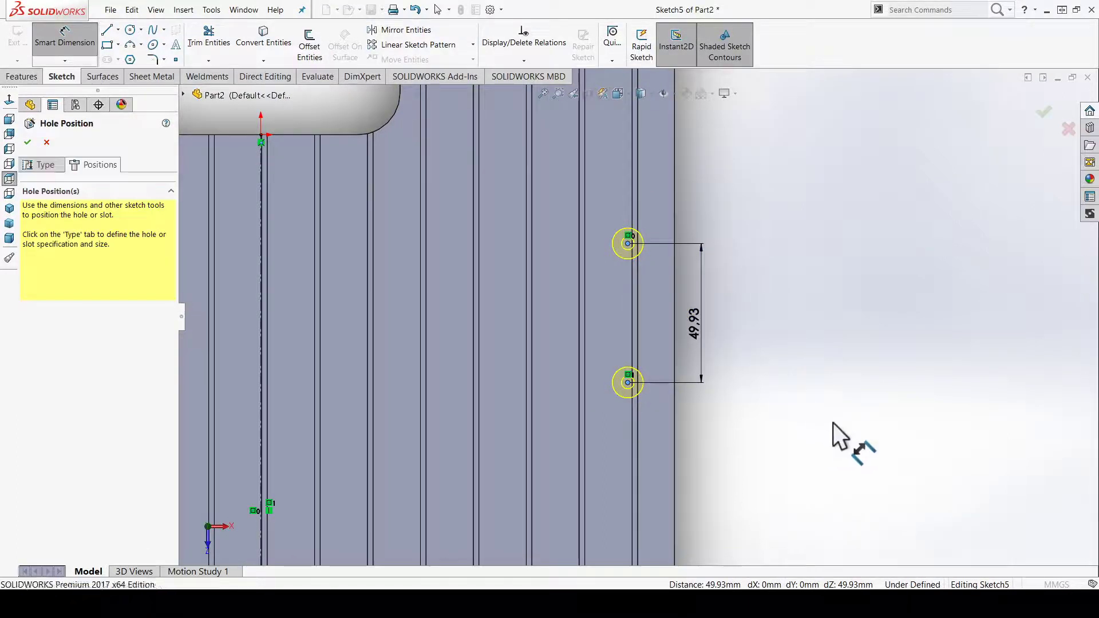
{"action": "type", "text": "70.00mm"}
{"action": "key", "text": "Return"}
{"action": "scroll", "coordinate": [731, 331], "scroll_direction": "up", "scroll_amount": 3}
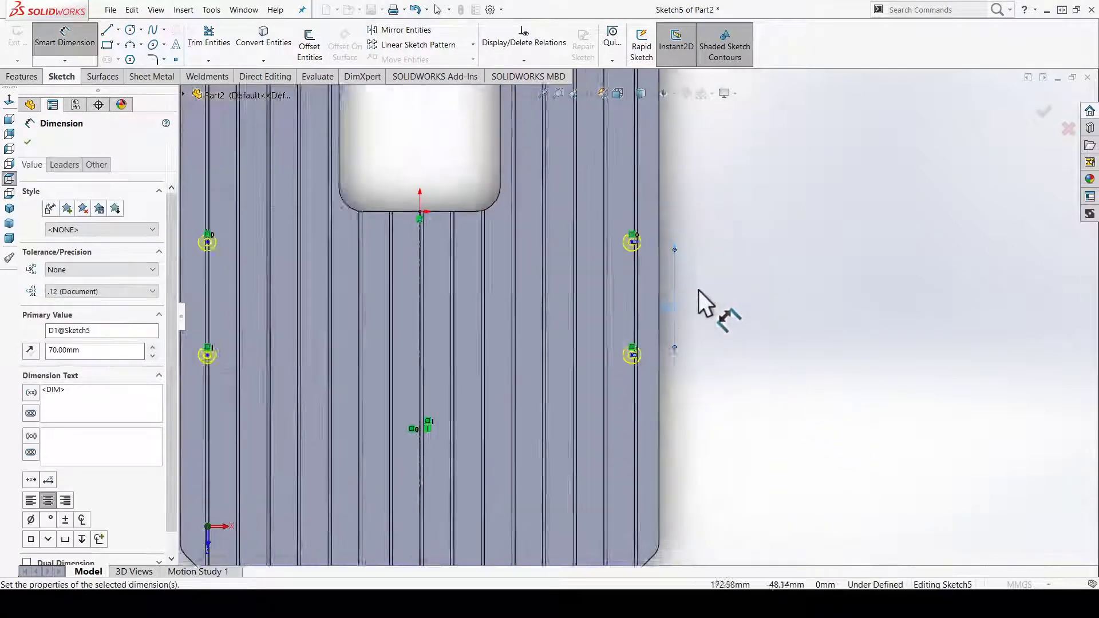
{"action": "scroll", "coordinate": [687, 306], "scroll_direction": "up", "scroll_amount": 2}
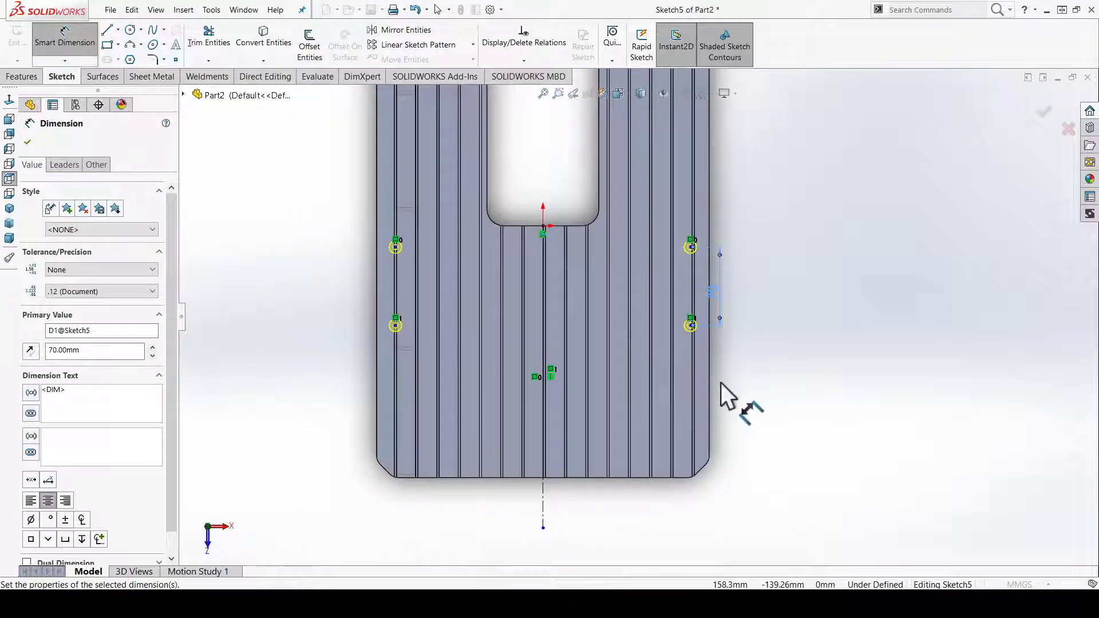
{"action": "scroll", "coordinate": [647, 326], "scroll_direction": "down", "scroll_amount": 3}
{"action": "scroll", "coordinate": [675, 320], "scroll_direction": "up", "scroll_amount": 2}
{"action": "scroll", "coordinate": [702, 281], "scroll_direction": "down", "scroll_amount": 2}
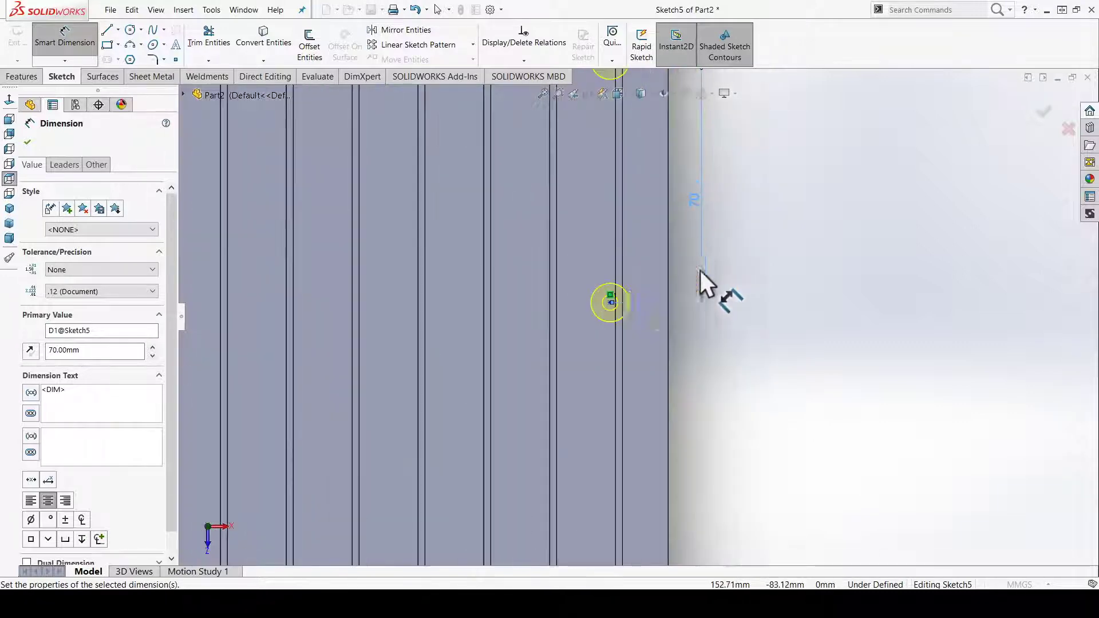
{"action": "scroll", "coordinate": [600, 314], "scroll_direction": "down", "scroll_amount": 2}
Dimension the lower right hole point 152 mm above the plate's bottom edge.
{"action": "left_click", "coordinate": [598, 314]}
{"action": "scroll", "coordinate": [687, 426], "scroll_direction": "up", "scroll_amount": 2}
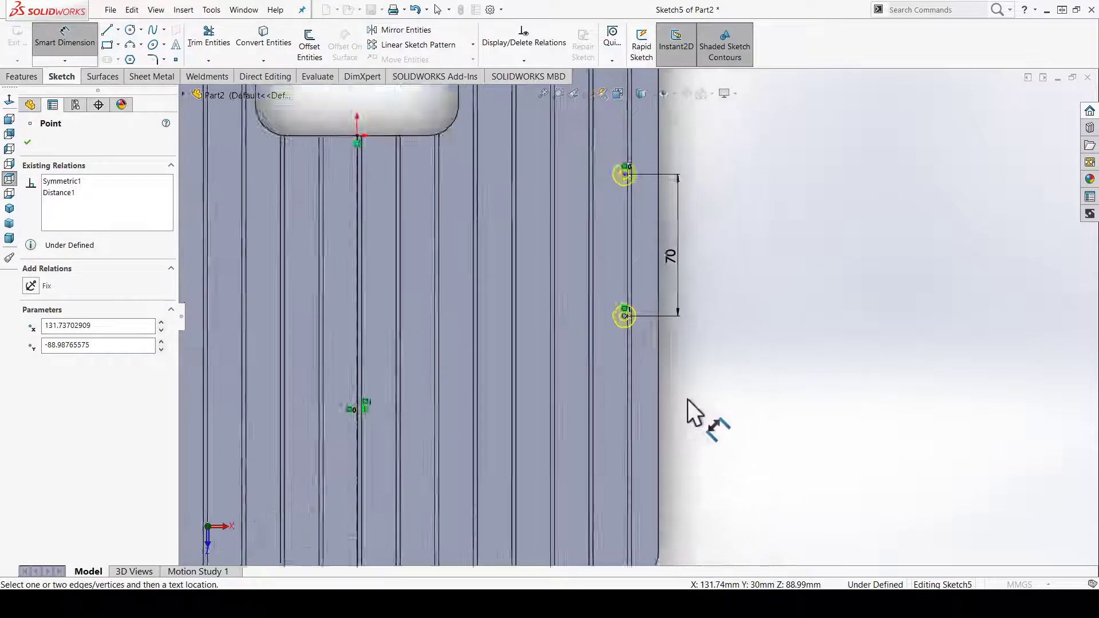
{"action": "scroll", "coordinate": [658, 395], "scroll_direction": "up", "scroll_amount": 2}
{"action": "scroll", "coordinate": [629, 401], "scroll_direction": "down", "scroll_amount": 1}
{"action": "left_click", "coordinate": [592, 411]}
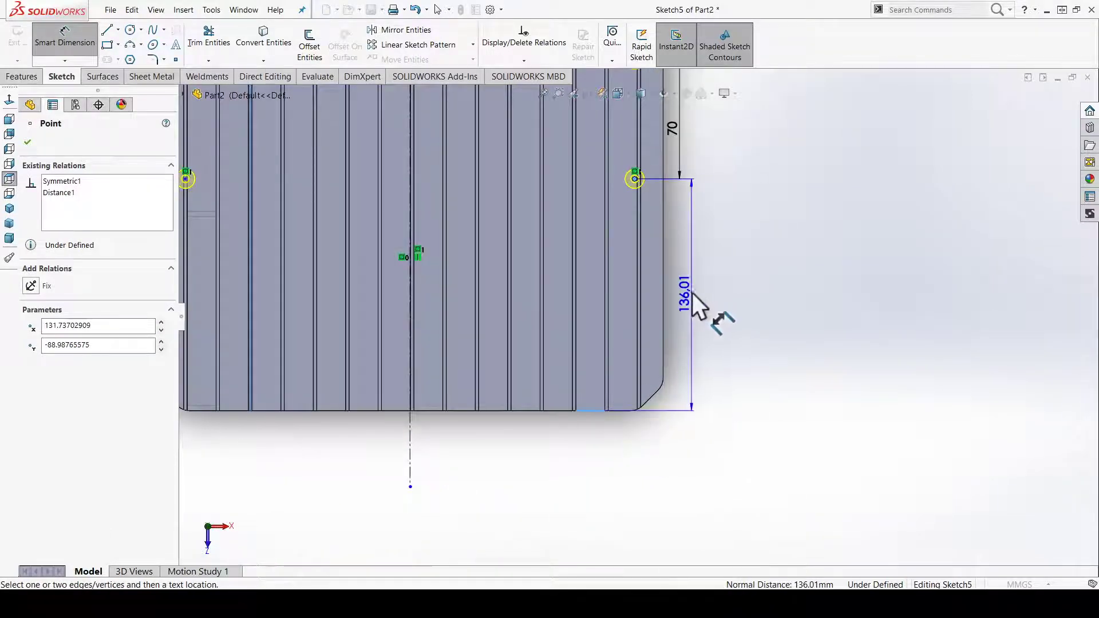
{"action": "left_click", "coordinate": [693, 295]}
{"action": "key", "text": "Escape"}
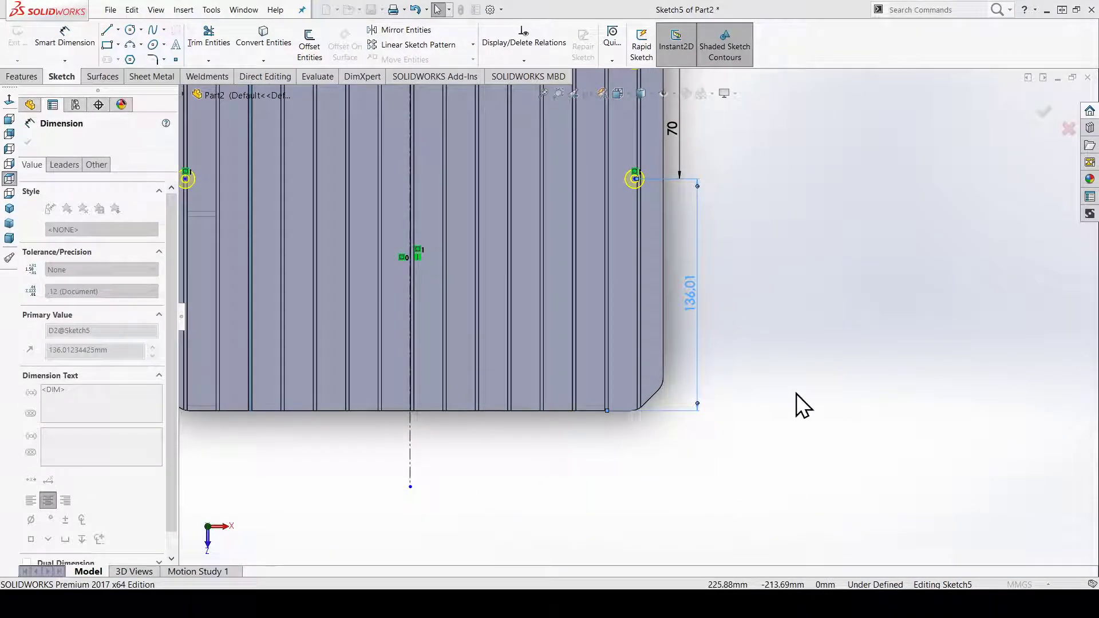
{"action": "key", "text": "Return"}
{"action": "scroll", "coordinate": [795, 393], "scroll_direction": "down", "scroll_amount": 2}
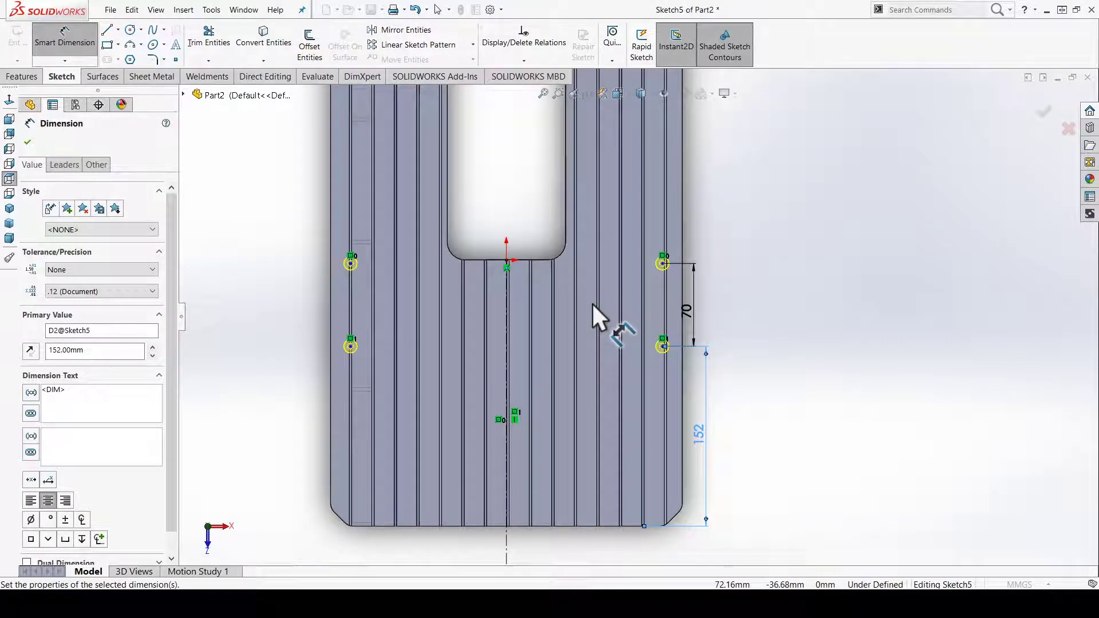
{"action": "middle_click_drag", "start_coordinate": [540, 314], "coordinate": [590, 276], "text": "ctrl"}
{"action": "scroll", "coordinate": [410, 244], "scroll_direction": "down", "scroll_amount": 3}
{"action": "scroll", "coordinate": [410, 244], "scroll_direction": "down", "scroll_amount": 4}
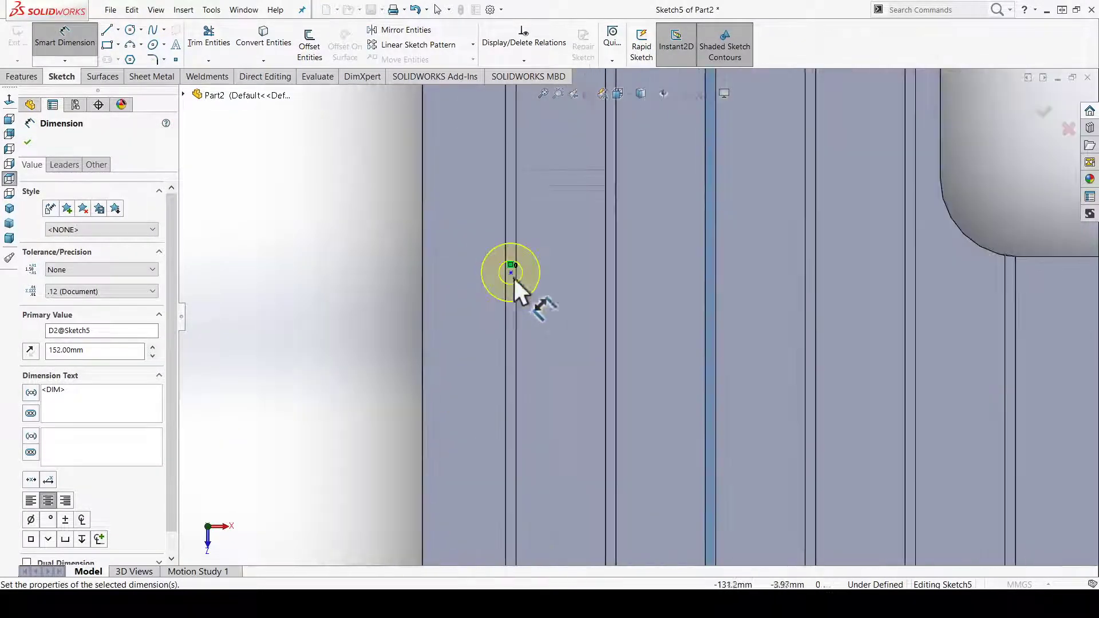
{"action": "key", "text": "Escape"}
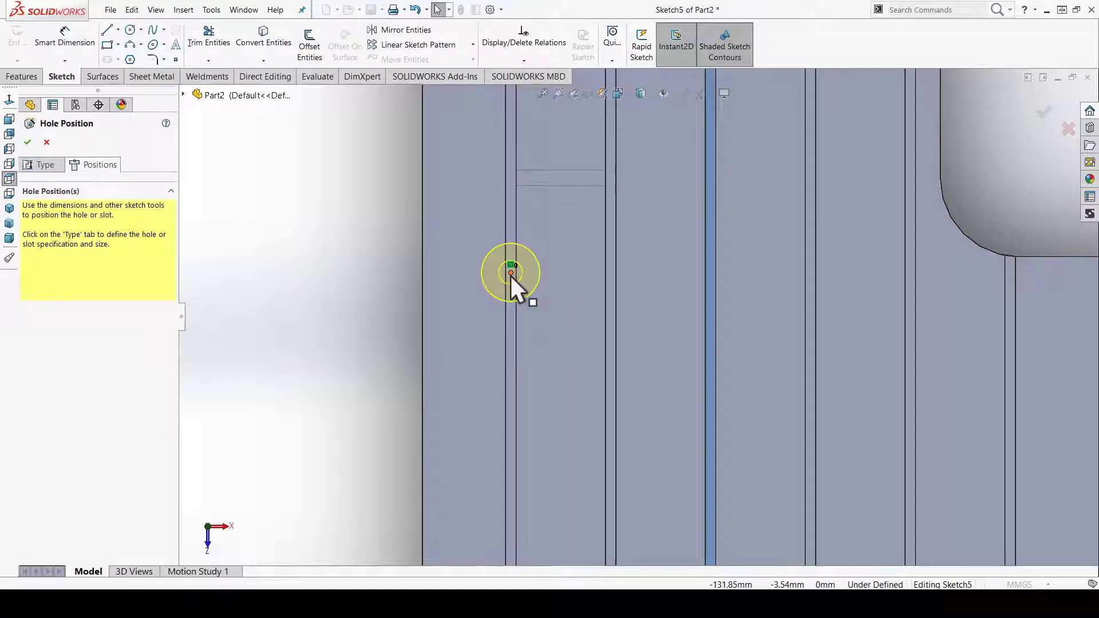
{"action": "left_click", "coordinate": [510, 277]}
{"action": "scroll", "coordinate": [517, 414], "scroll_direction": "up", "scroll_amount": 2}
{"action": "scroll", "coordinate": [381, 270], "scroll_direction": "up", "scroll_amount": 2}
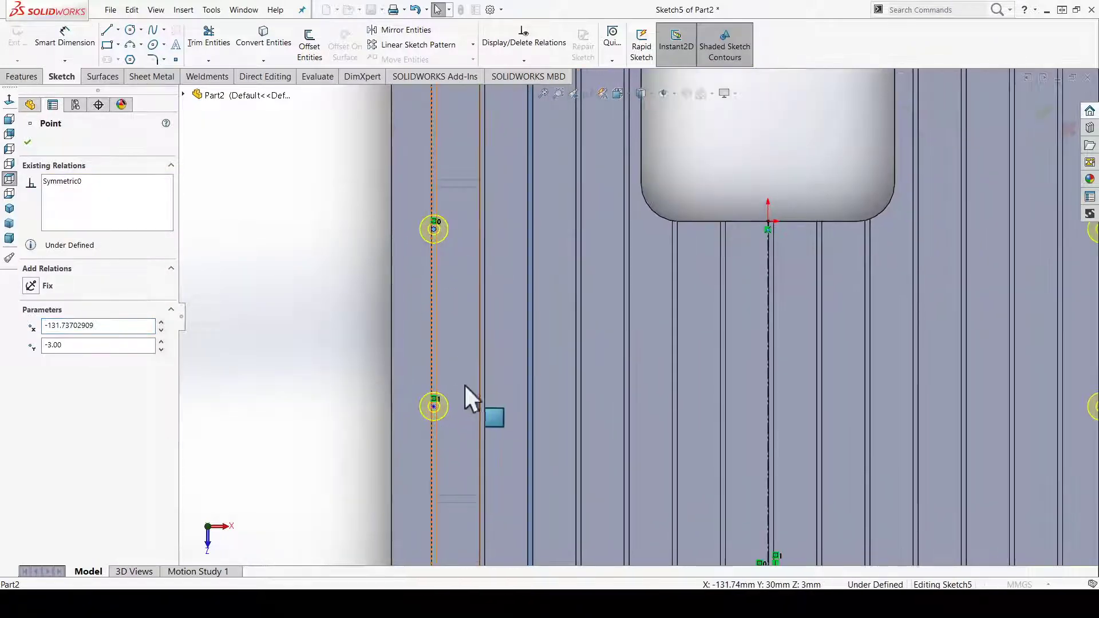
{"action": "scroll", "coordinate": [452, 401], "scroll_direction": "down", "scroll_amount": 2}
{"action": "left_click", "coordinate": [442, 399], "text": "ctrl"}
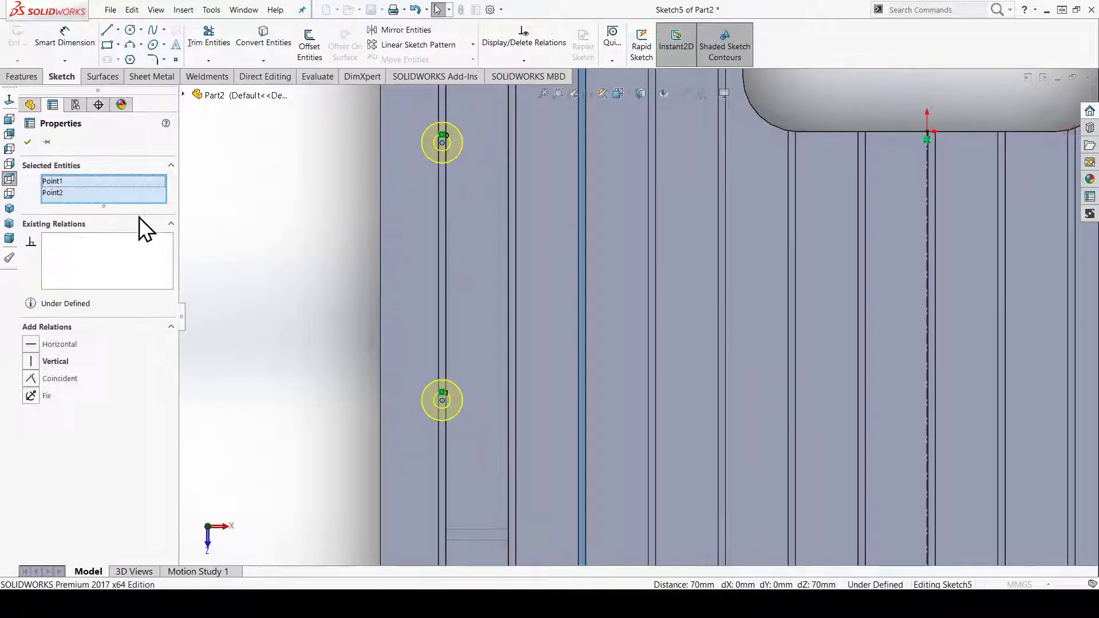
{"action": "left_click", "coordinate": [58, 360]}
{"action": "left_click", "coordinate": [297, 292]}
{"action": "scroll", "coordinate": [515, 298], "scroll_direction": "up", "scroll_amount": 2}
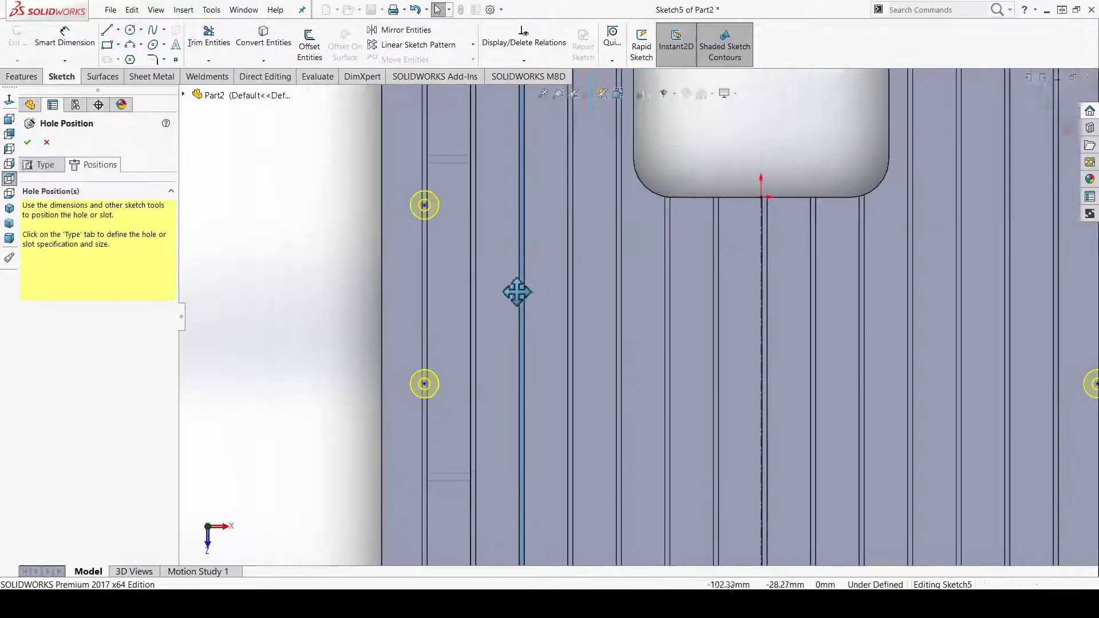
{"action": "scroll", "coordinate": [516, 304], "scroll_direction": "up", "scroll_amount": 3}
{"action": "middle_click_drag", "start_coordinate": [444, 282], "coordinate": [290, 304], "text": "ctrl"}
{"action": "scroll", "coordinate": [520, 270], "scroll_direction": "up", "scroll_amount": 2}
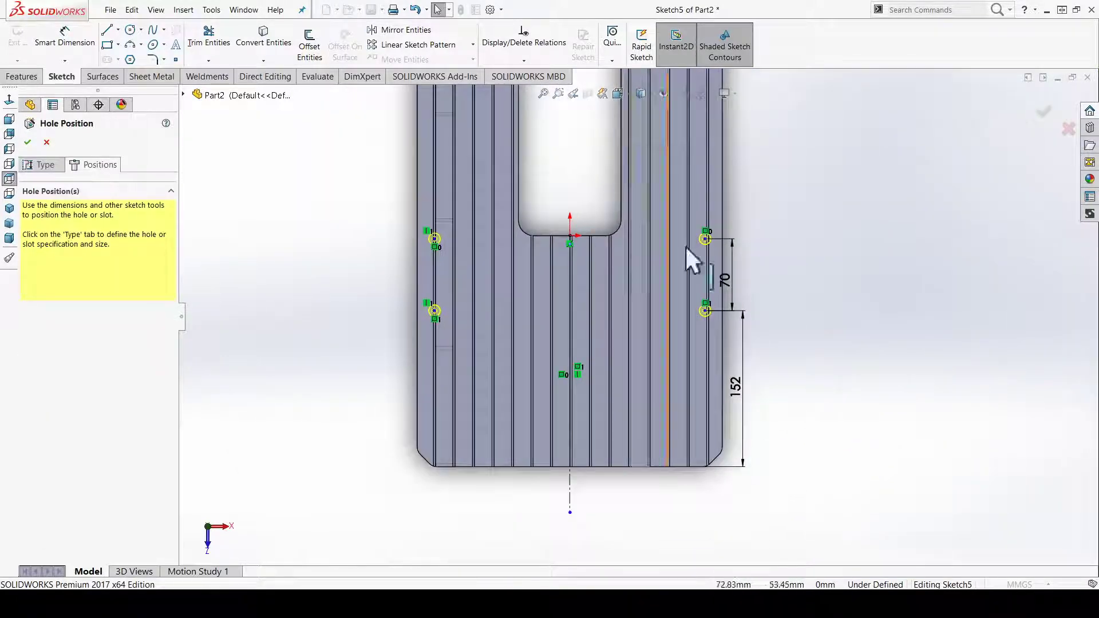
{"action": "scroll", "coordinate": [498, 252], "scroll_direction": "down", "scroll_amount": 3}
{"action": "scroll", "coordinate": [447, 240], "scroll_direction": "up", "scroll_amount": 1}
{"action": "scroll", "coordinate": [413, 199], "scroll_direction": "down", "scroll_amount": 1}
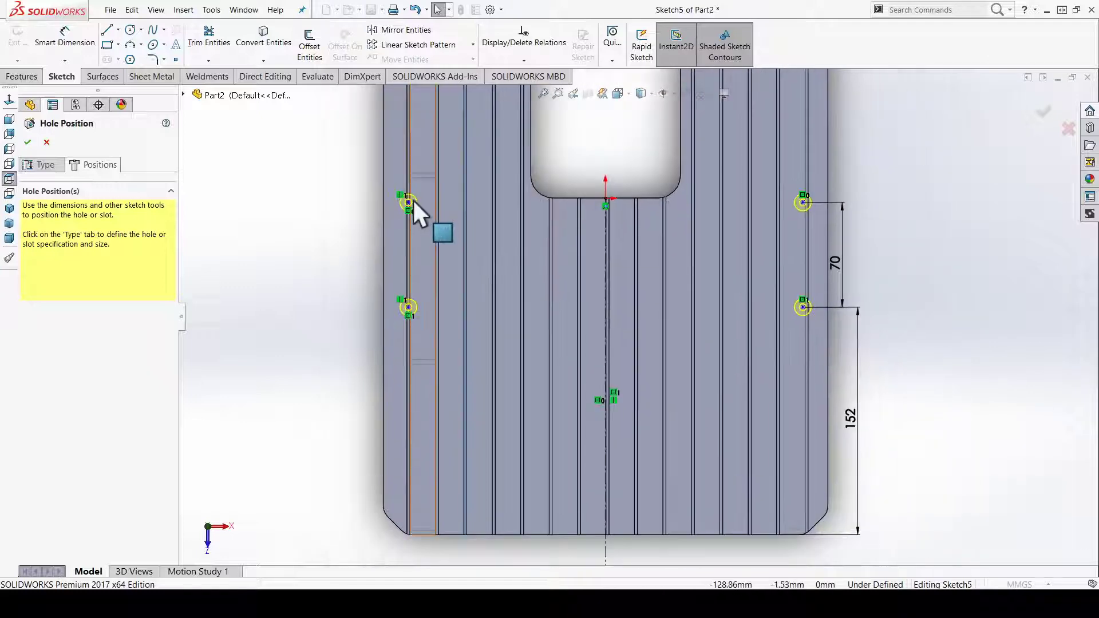
{"action": "scroll", "coordinate": [417, 198], "scroll_direction": "down", "scroll_amount": 2}
{"action": "scroll", "coordinate": [424, 201], "scroll_direction": "down", "scroll_amount": 3}
{"action": "scroll", "coordinate": [754, 270], "scroll_direction": "up", "scroll_amount": 4}
{"action": "middle_click_drag", "start_coordinate": [627, 223], "coordinate": [455, 216], "text": "ctrl"}
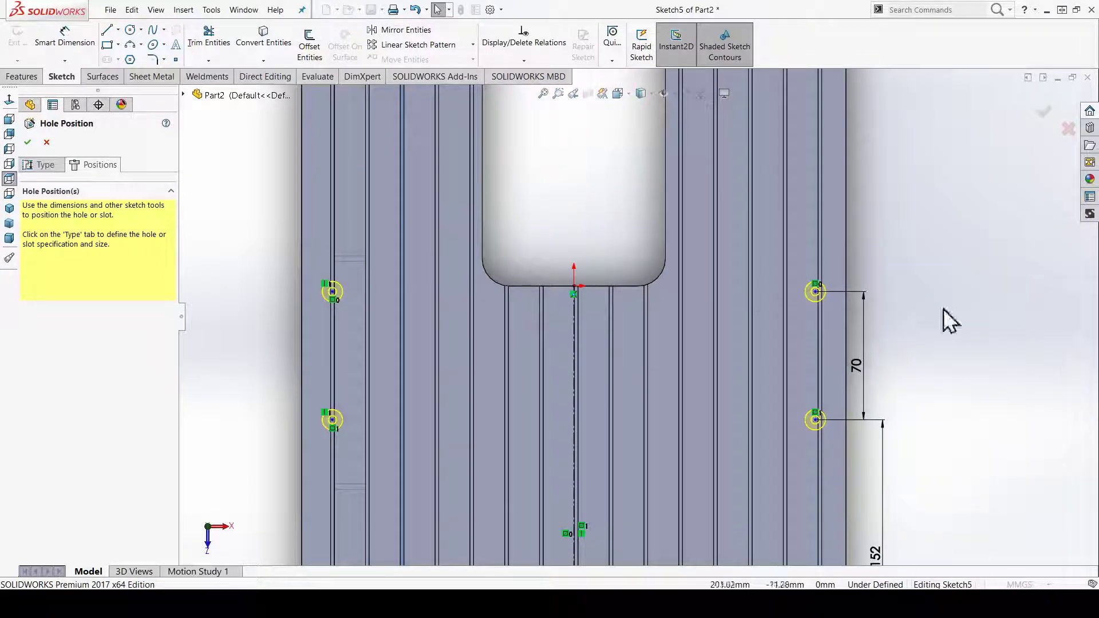
{"action": "scroll", "coordinate": [511, 293], "scroll_direction": "up", "scroll_amount": 1}
{"action": "scroll", "coordinate": [401, 275], "scroll_direction": "down", "scroll_amount": 2}
{"action": "scroll", "coordinate": [462, 304], "scroll_direction": "down", "scroll_amount": 3}
{"action": "scroll", "coordinate": [462, 305], "scroll_direction": "down", "scroll_amount": 2}
{"action": "scroll", "coordinate": [526, 263], "scroll_direction": "up", "scroll_amount": 4}
{"action": "scroll", "coordinate": [601, 232], "scroll_direction": "up", "scroll_amount": 2}
{"action": "middle_click_drag", "start_coordinate": [661, 239], "coordinate": [571, 253], "text": "ctrl"}
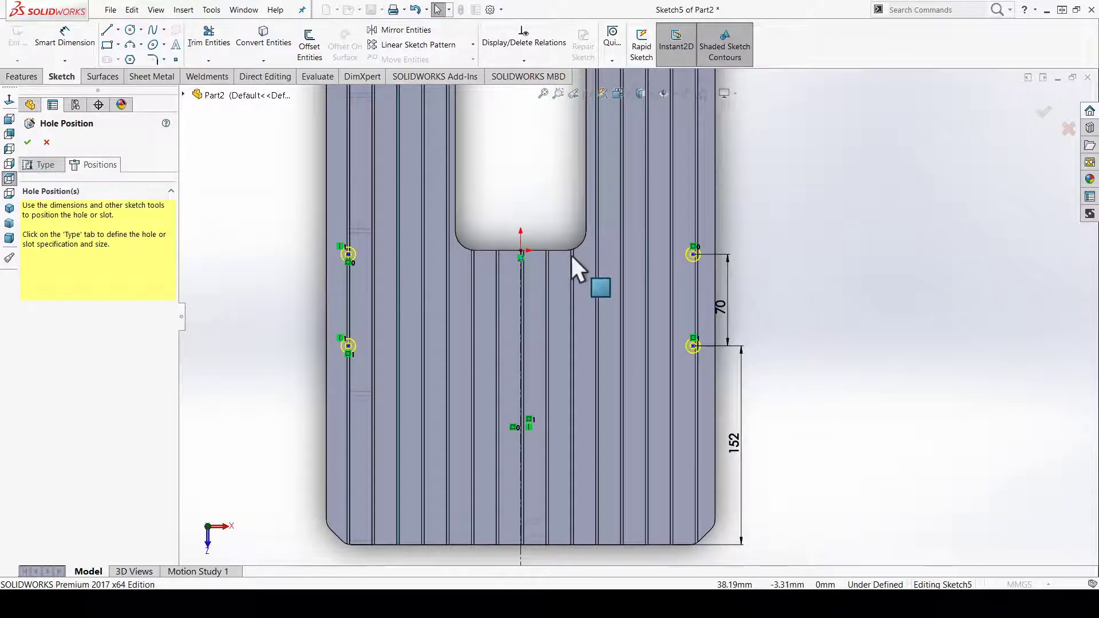
{"action": "scroll", "coordinate": [713, 360], "scroll_direction": "down", "scroll_amount": 1}
{"action": "scroll", "coordinate": [600, 361], "scroll_direction": "down", "scroll_amount": 3}
{"action": "scroll", "coordinate": [600, 353], "scroll_direction": "up", "scroll_amount": 3}
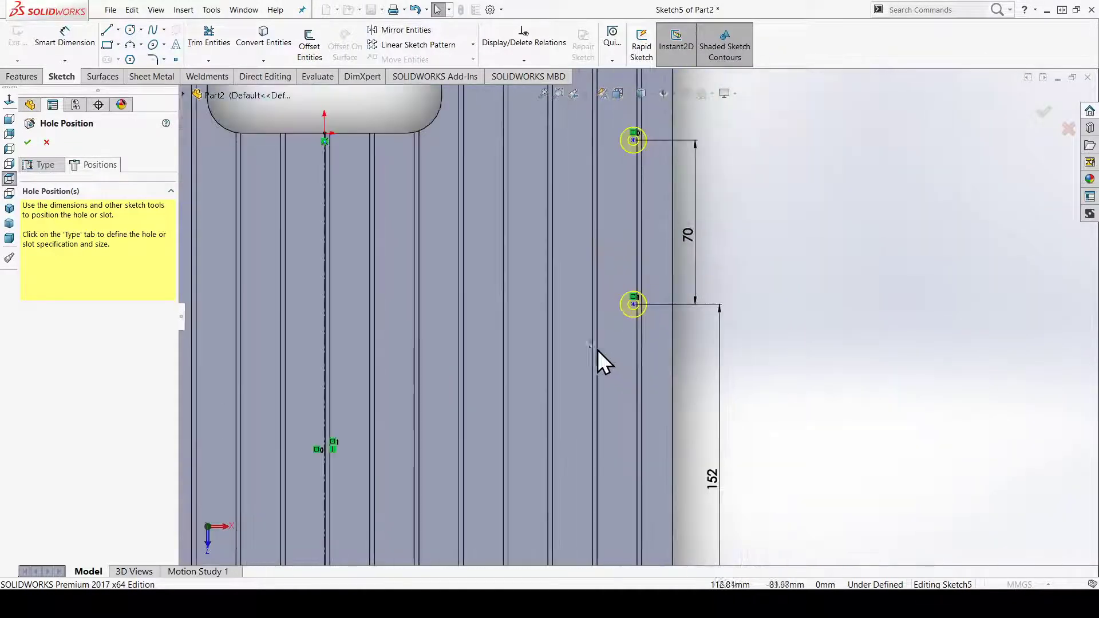
{"action": "scroll", "coordinate": [597, 350], "scroll_direction": "up", "scroll_amount": 2}
{"action": "middle_click_drag", "start_coordinate": [598, 349], "coordinate": [631, 324], "text": "ctrl"}
{"action": "scroll", "coordinate": [380, 339], "scroll_direction": "down", "scroll_amount": 1}
{"action": "right_click_drag", "start_coordinate": [381, 339], "coordinate": [392, 239]}
{"action": "scroll", "coordinate": [628, 225], "scroll_direction": "down", "scroll_amount": 1}
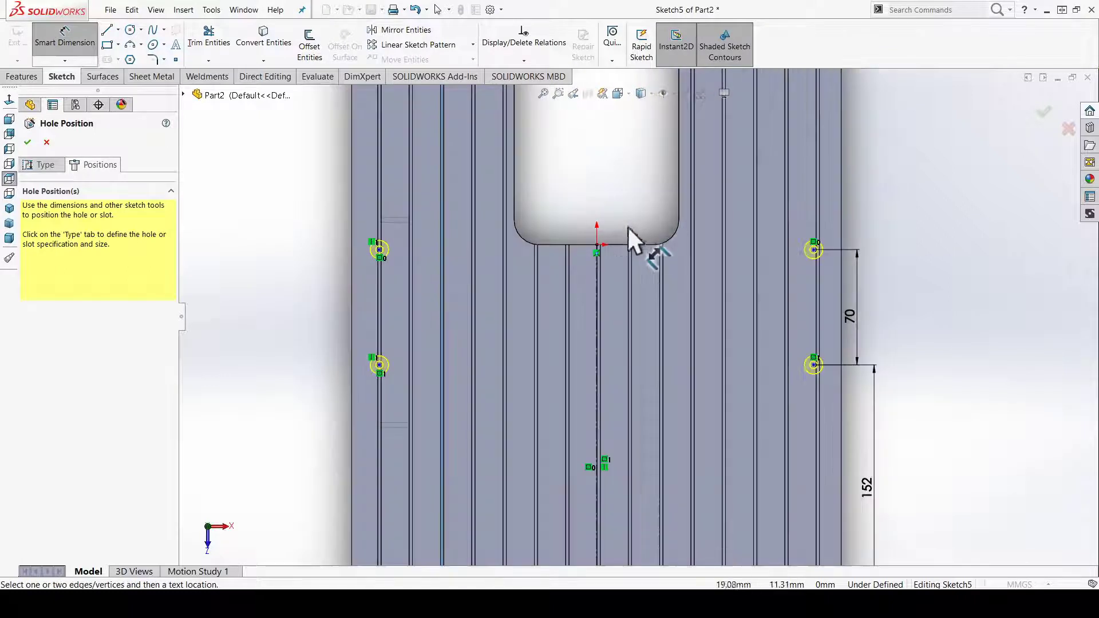
{"action": "left_click", "coordinate": [596, 243]}
{"action": "left_click", "coordinate": [379, 365]}
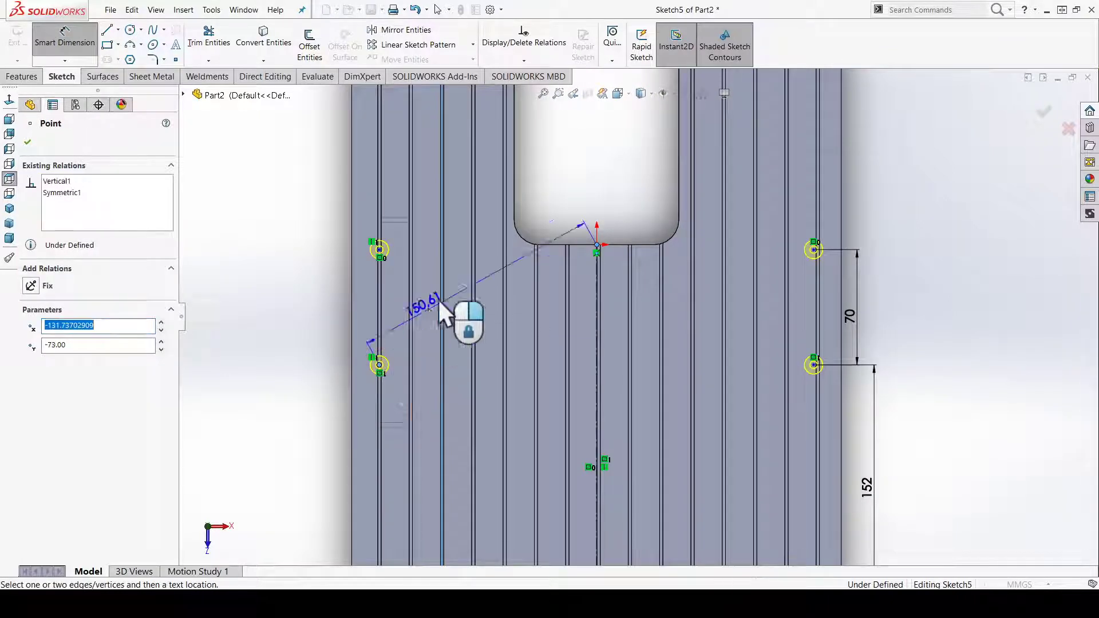
{"action": "left_click", "coordinate": [489, 194]}
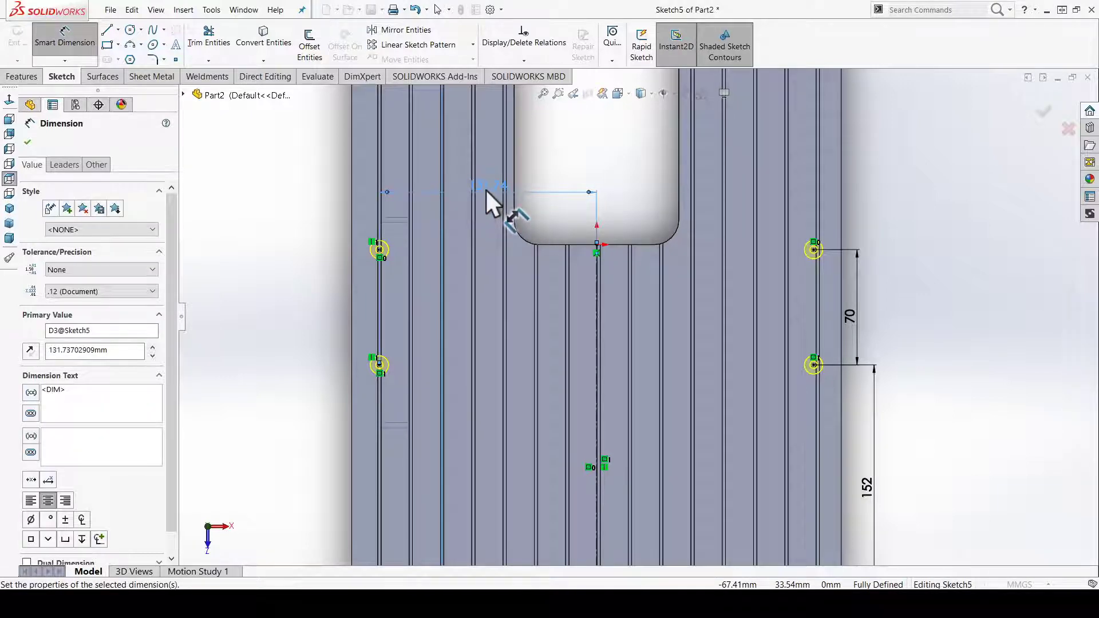
{"action": "key", "text": "ctrl+z"}
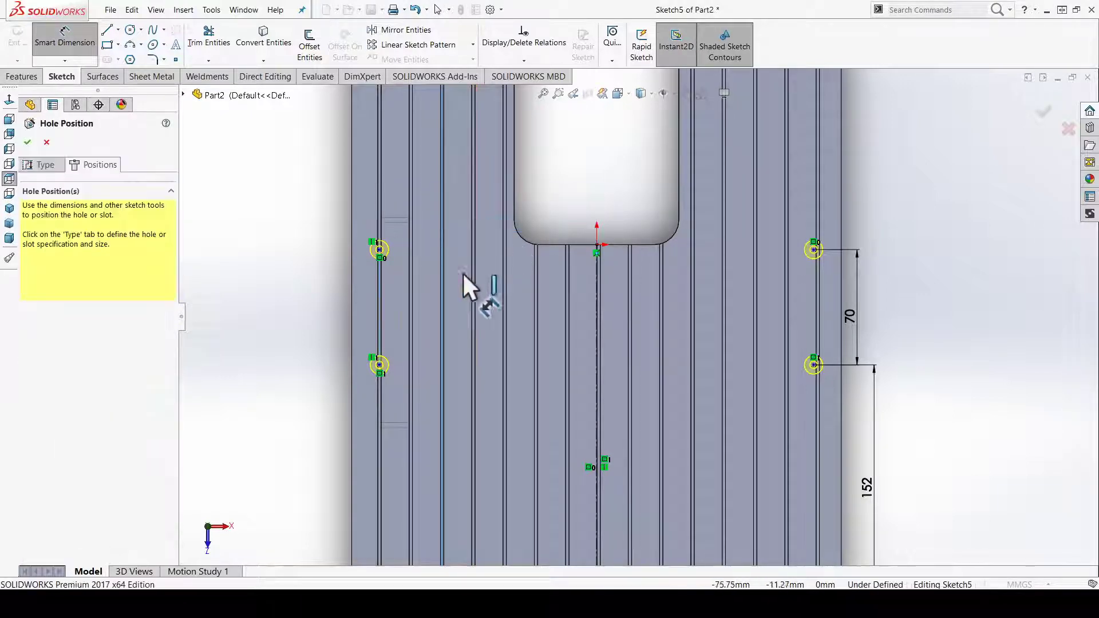
{"action": "scroll", "coordinate": [377, 260], "scroll_direction": "down", "scroll_amount": 4}
{"action": "scroll", "coordinate": [453, 252], "scroll_direction": "down", "scroll_amount": 2}
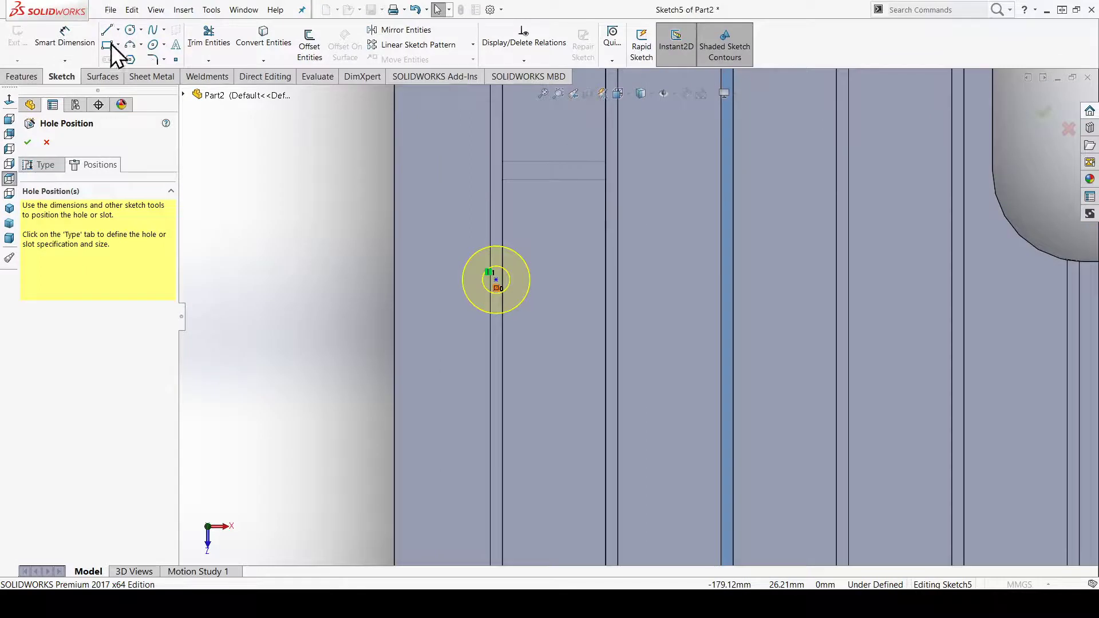
Draw a short horizontal construction centerline across the left hole's strip.
{"action": "left_click", "coordinate": [118, 30]}
{"action": "left_click", "coordinate": [122, 56]}
{"action": "scroll", "coordinate": [562, 290], "scroll_direction": "down", "scroll_amount": 2}
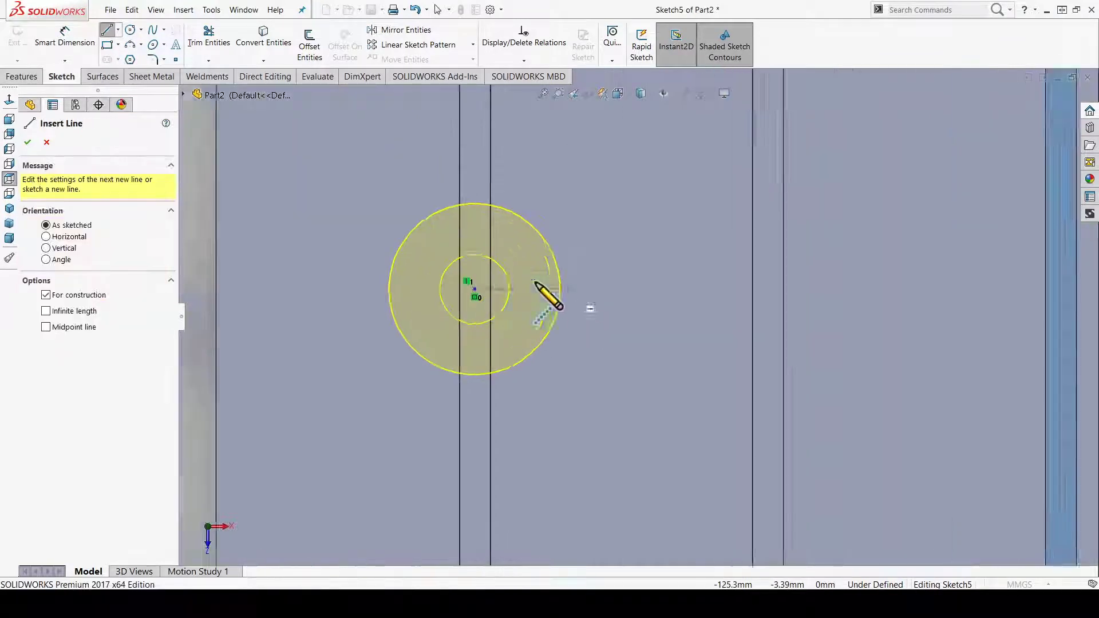
{"action": "scroll", "coordinate": [550, 299], "scroll_direction": "down", "scroll_amount": 2}
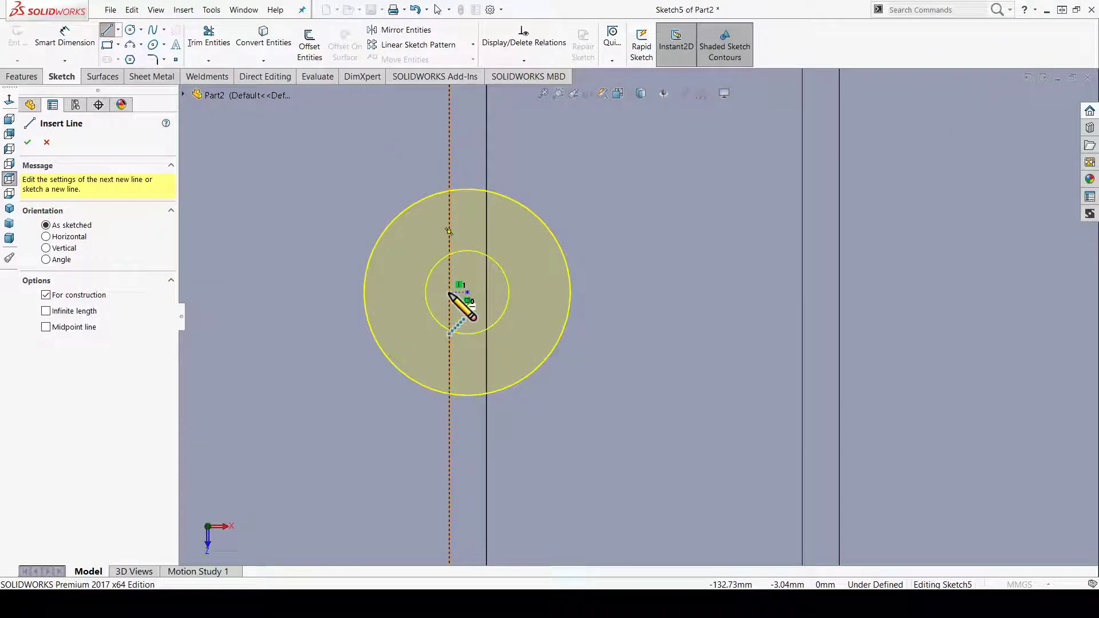
{"action": "left_click", "coordinate": [449, 293]}
{"action": "key", "text": "Escape"}
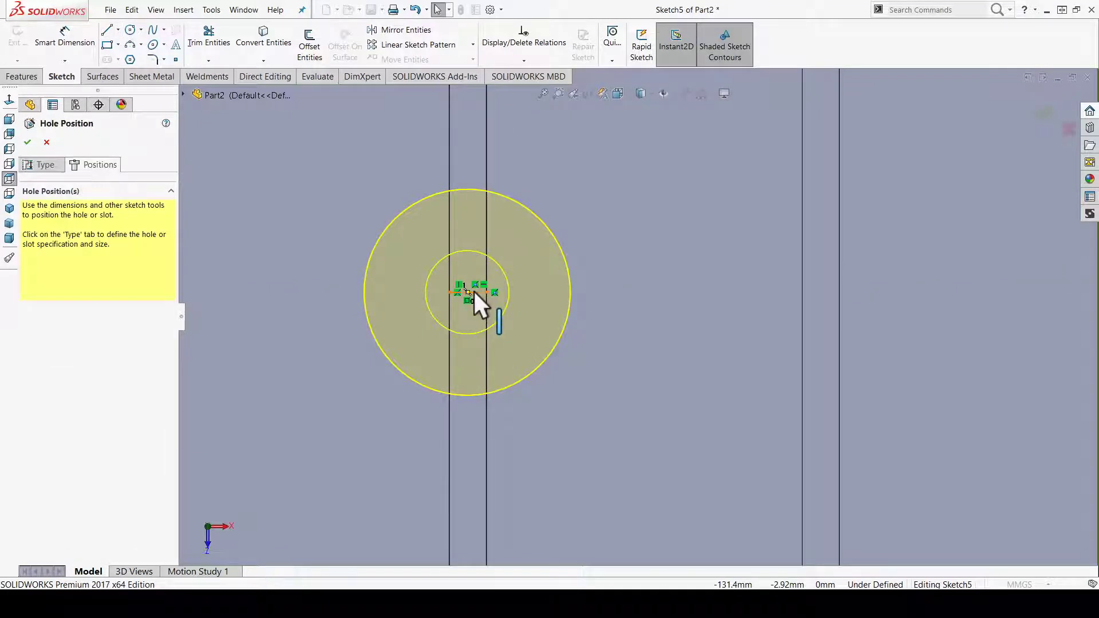
Add a Midpoint relation between the construction line and the left hole point.
{"action": "left_click", "coordinate": [474, 292]}
{"action": "scroll", "coordinate": [475, 293], "scroll_direction": "down", "scroll_amount": 3}
{"action": "scroll", "coordinate": [479, 290], "scroll_direction": "down", "scroll_amount": 2}
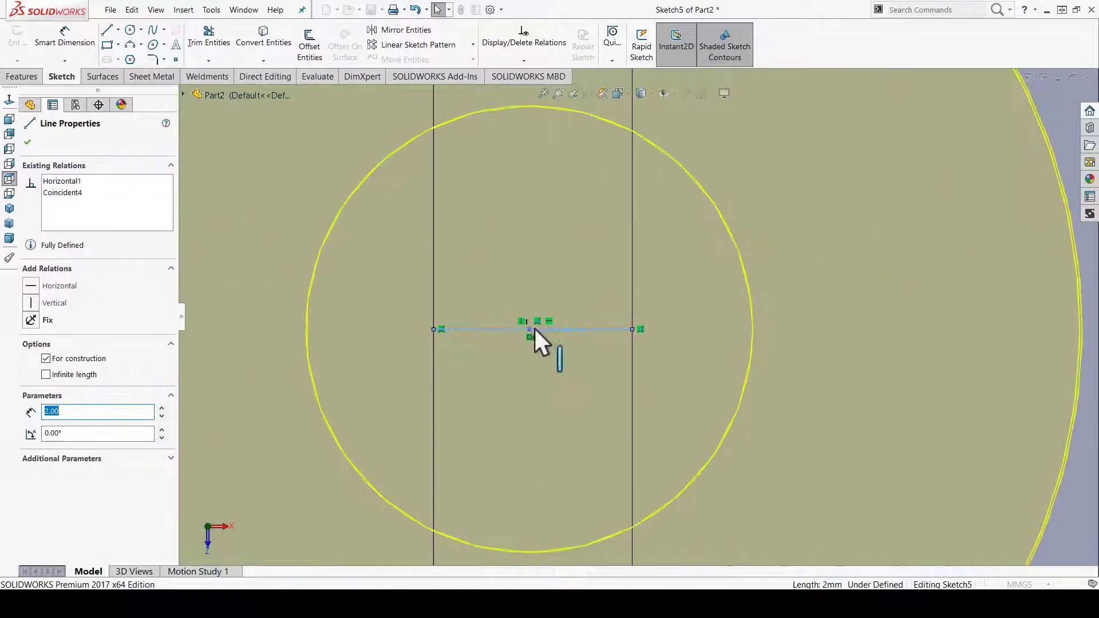
{"action": "left_click", "coordinate": [529, 330], "text": "ctrl"}
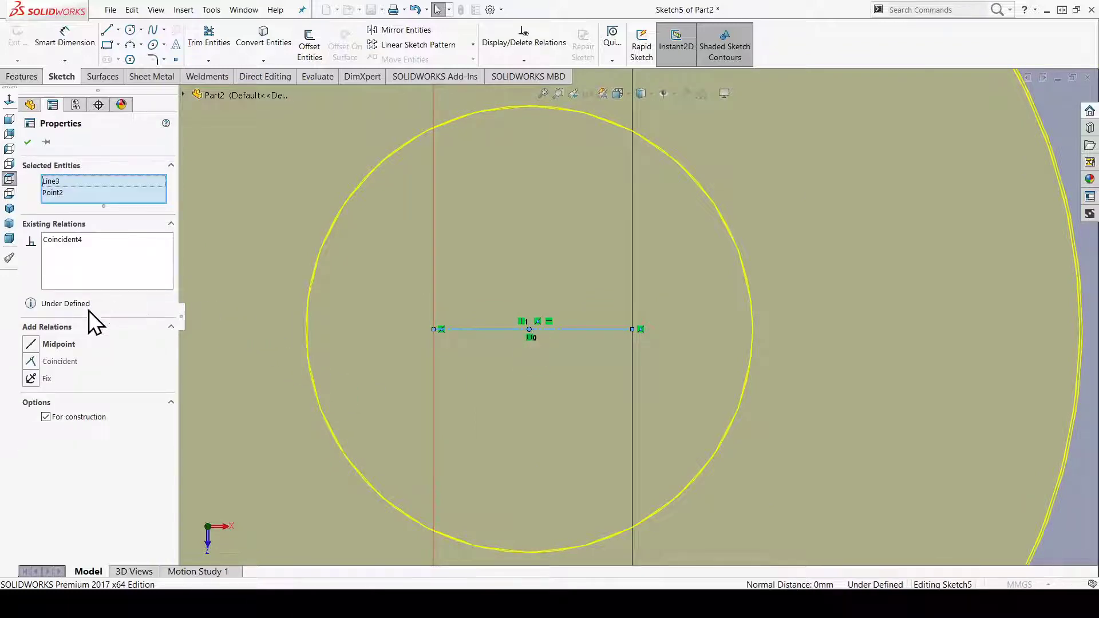
{"action": "left_click", "coordinate": [60, 343]}
{"action": "scroll", "coordinate": [534, 311], "scroll_direction": "down", "scroll_amount": 2}
{"action": "scroll", "coordinate": [533, 310], "scroll_direction": "down", "scroll_amount": 3}
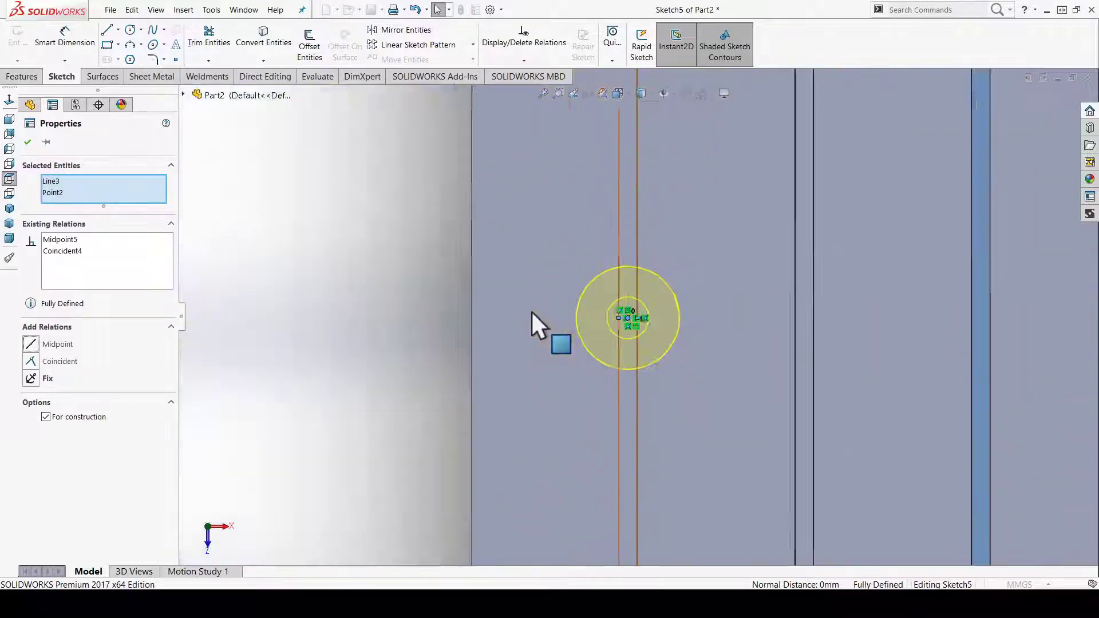
{"action": "scroll", "coordinate": [406, 274], "scroll_direction": "down", "scroll_amount": 2}
{"action": "left_click", "coordinate": [407, 274]}
{"action": "scroll", "coordinate": [594, 288], "scroll_direction": "up", "scroll_amount": 2}
{"action": "scroll", "coordinate": [442, 277], "scroll_direction": "up", "scroll_amount": 2}
{"action": "scroll", "coordinate": [515, 418], "scroll_direction": "down", "scroll_amount": 2}
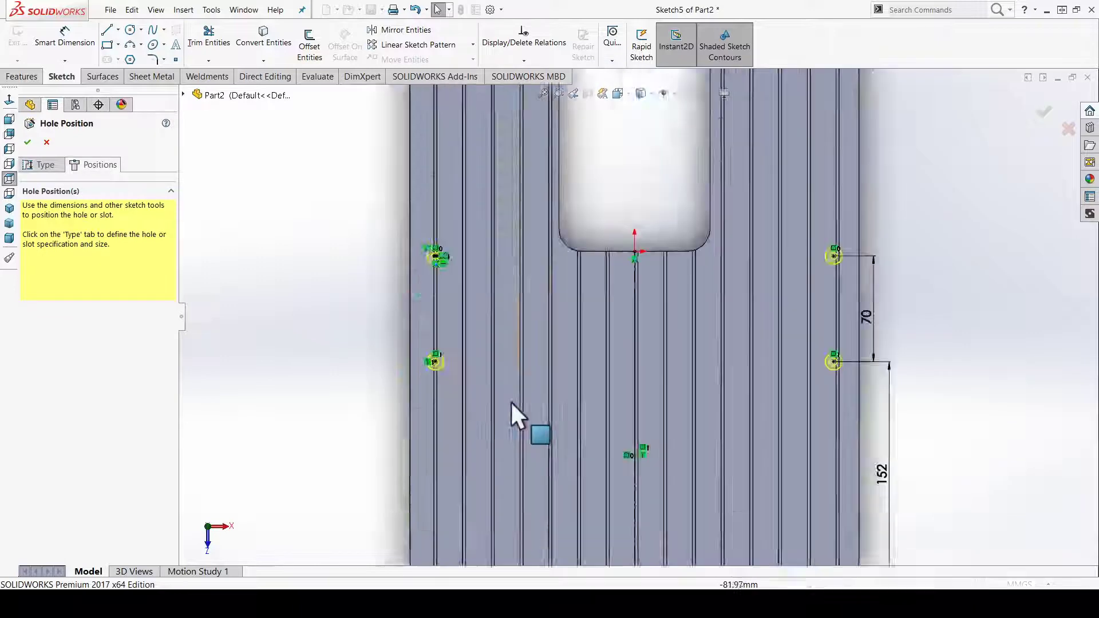
{"action": "scroll", "coordinate": [388, 276], "scroll_direction": "down", "scroll_amount": 3}
Zoom out to check the four M4 counterbore hole positions and finish the Hole Wizard.
{"action": "scroll", "coordinate": [576, 276], "scroll_direction": "up", "scroll_amount": 4}
{"action": "scroll", "coordinate": [535, 390], "scroll_direction": "up", "scroll_amount": 1}
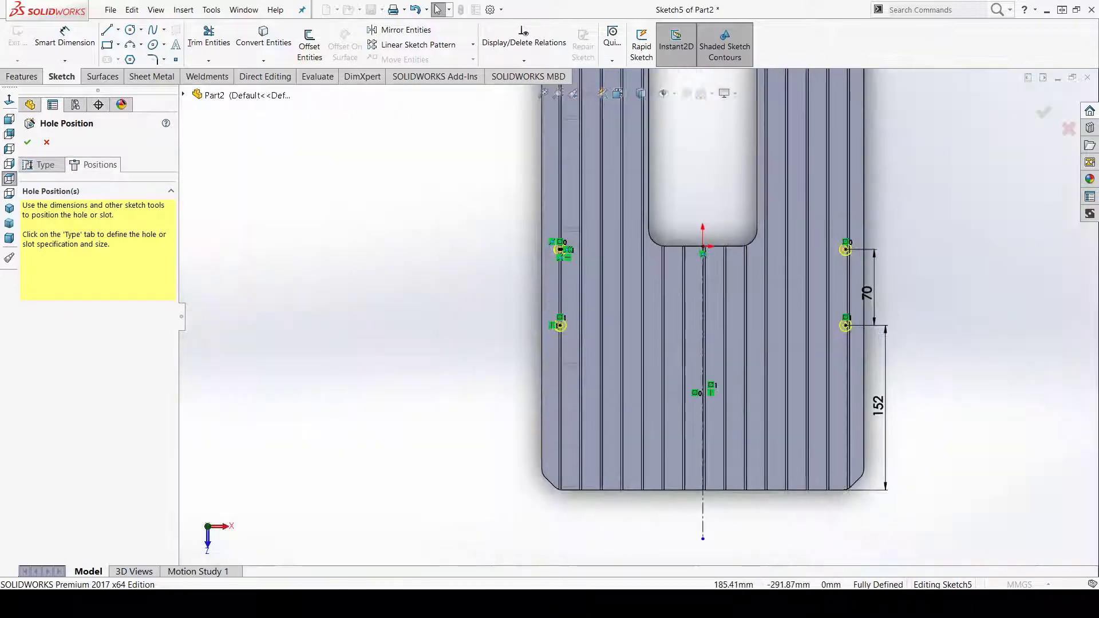
{"action": "scroll", "coordinate": [754, 282], "scroll_direction": "up", "scroll_amount": 2}
{"action": "scroll", "coordinate": [736, 278], "scroll_direction": "down", "scroll_amount": 1}
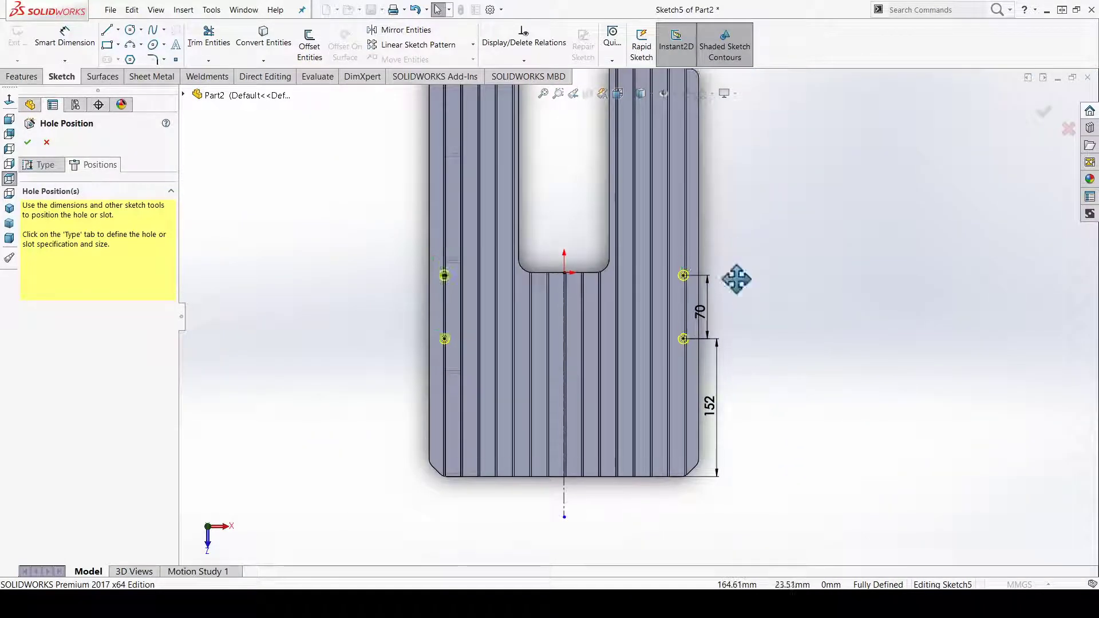
{"action": "scroll", "coordinate": [720, 294], "scroll_direction": "up", "scroll_amount": 1}
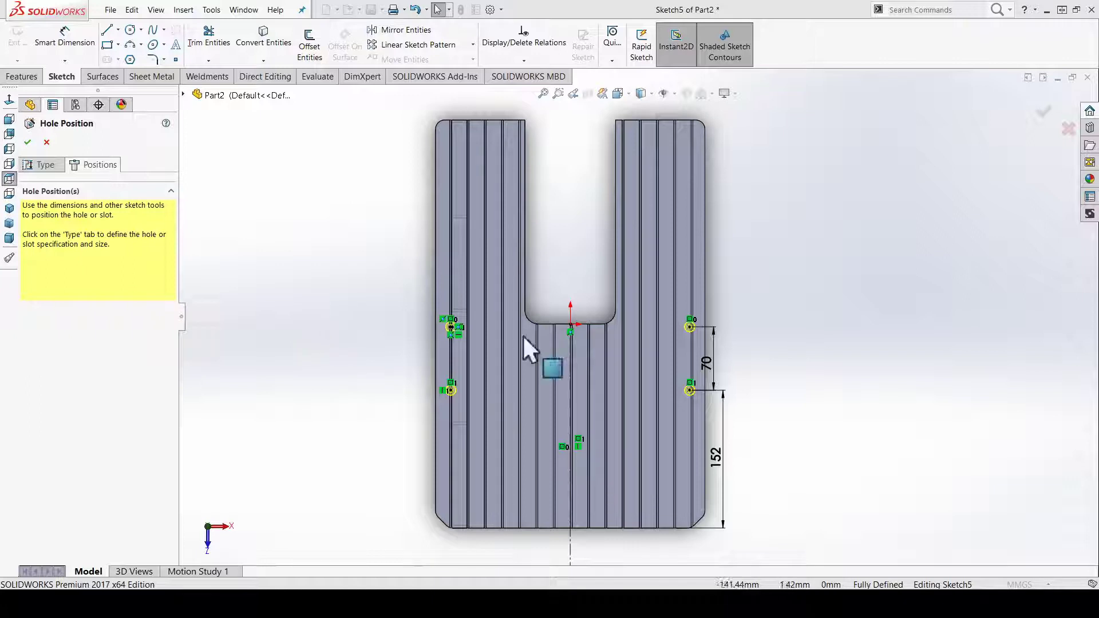
{"action": "scroll", "coordinate": [663, 388], "scroll_direction": "up", "scroll_amount": 2}
{"action": "scroll", "coordinate": [727, 343], "scroll_direction": "down", "scroll_amount": 2}
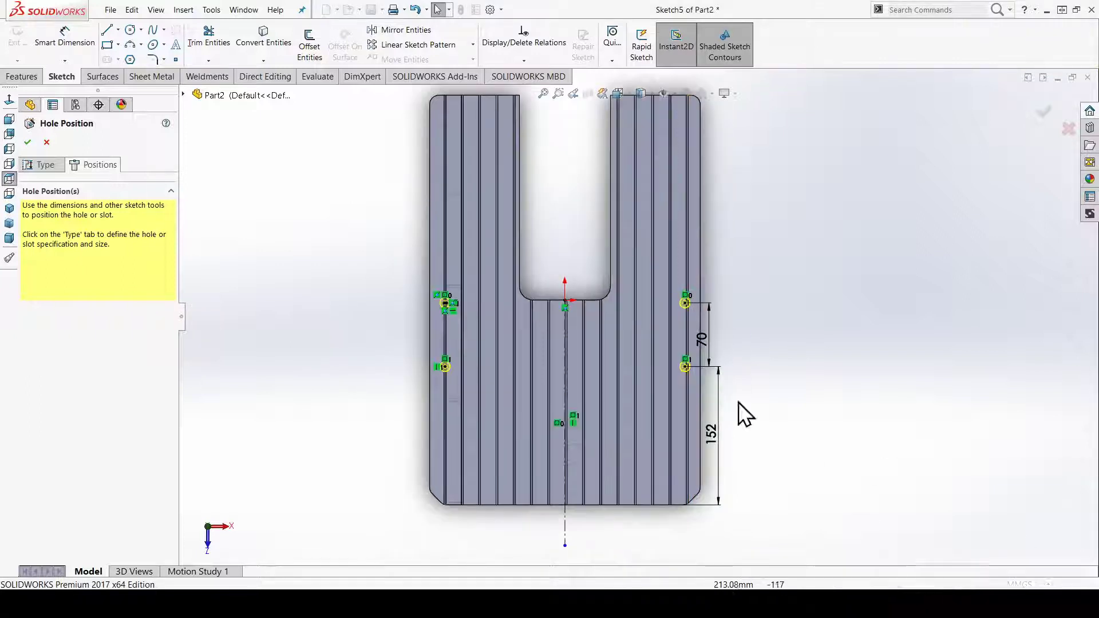
{"action": "left_click", "coordinate": [1051, 105]}
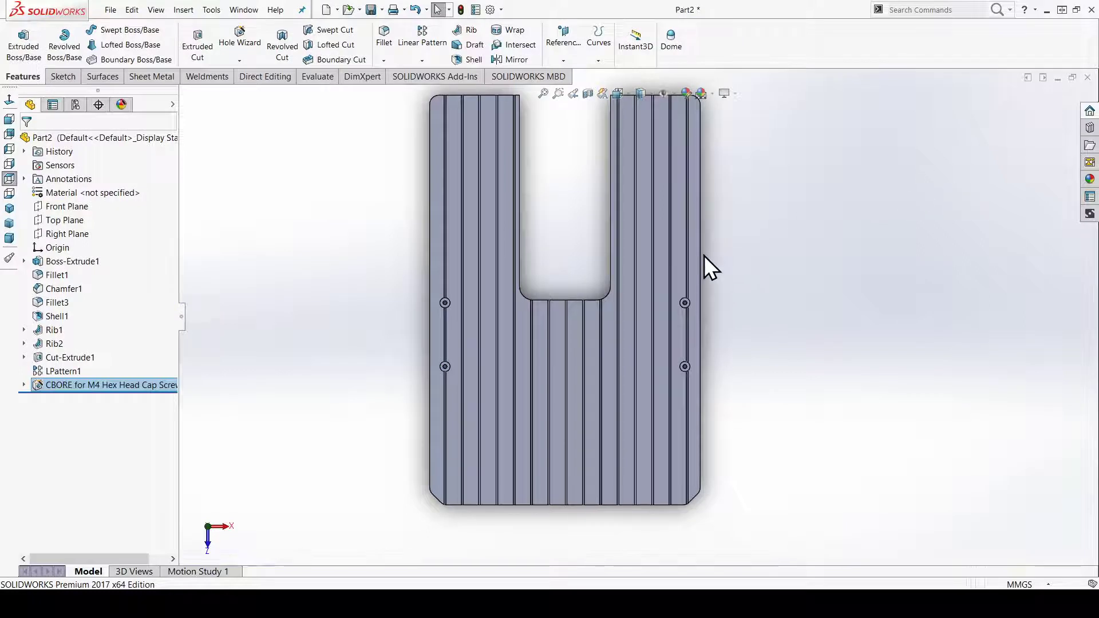
Zoom around the new counterbore holes, then edit the groove pattern LPattern1.
{"action": "scroll", "coordinate": [665, 335], "scroll_direction": "down", "scroll_amount": 1}
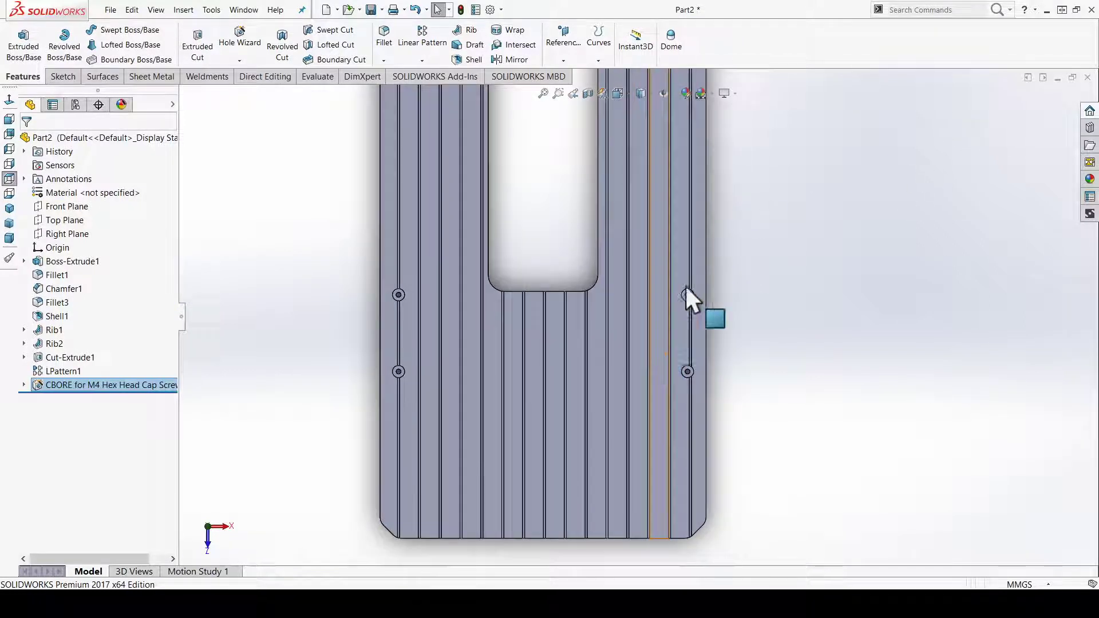
{"action": "scroll", "coordinate": [664, 327], "scroll_direction": "down", "scroll_amount": 1}
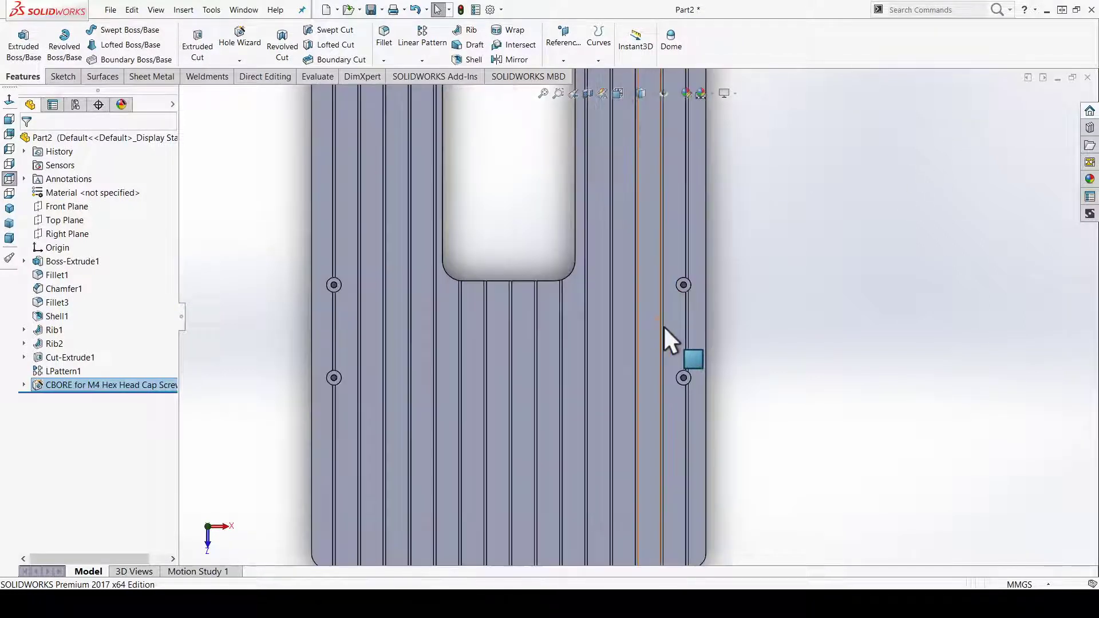
{"action": "scroll", "coordinate": [663, 325], "scroll_direction": "up", "scroll_amount": 1}
{"action": "scroll", "coordinate": [609, 336], "scroll_direction": "down", "scroll_amount": 1}
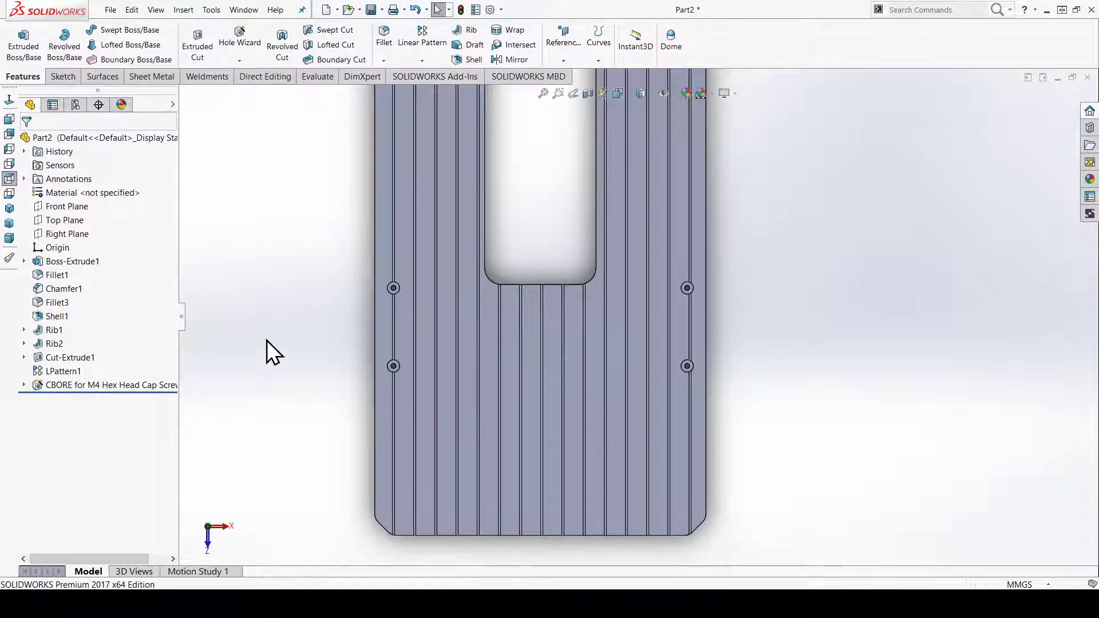
{"action": "scroll", "coordinate": [673, 297], "scroll_direction": "down", "scroll_amount": 3}
{"action": "scroll", "coordinate": [708, 312], "scroll_direction": "up", "scroll_amount": 3}
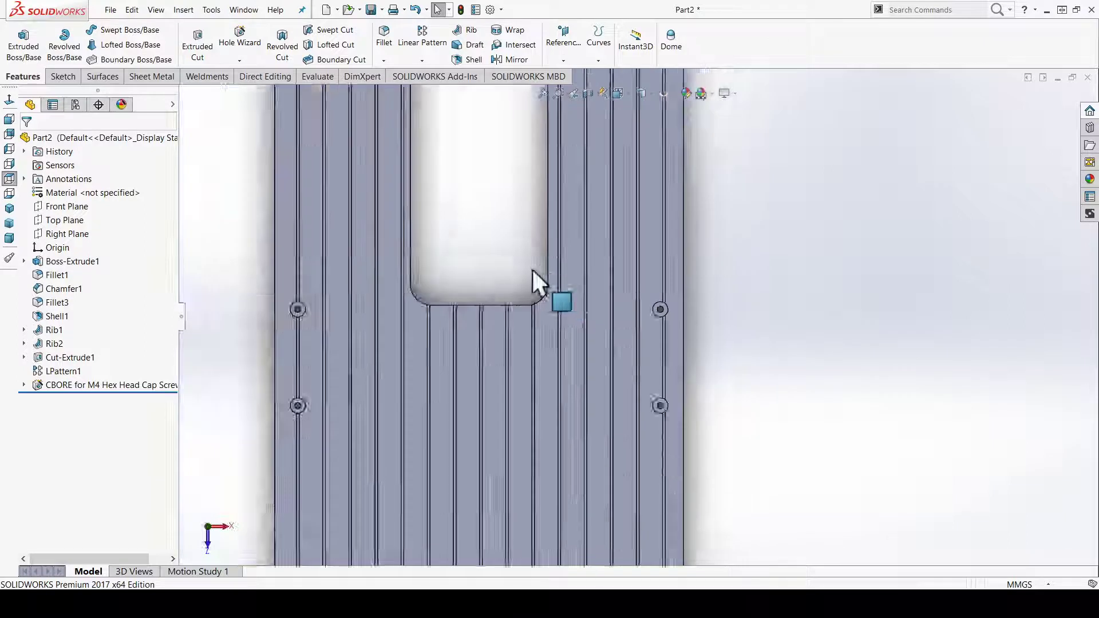
{"action": "scroll", "coordinate": [594, 314], "scroll_direction": "up", "scroll_amount": 1}
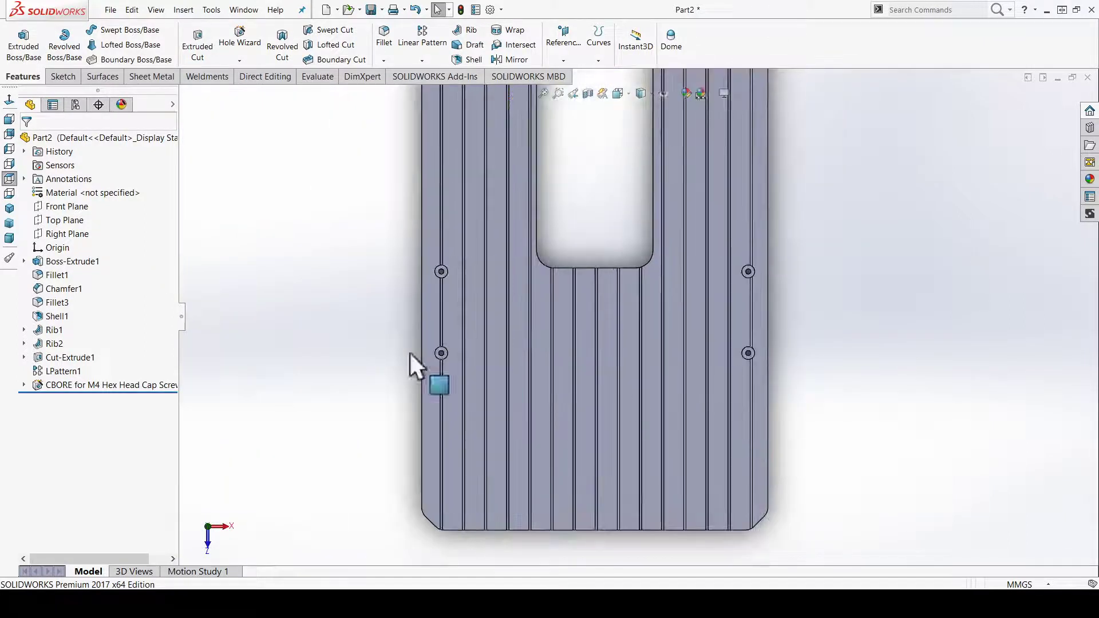
{"action": "left_click", "coordinate": [41, 370]}
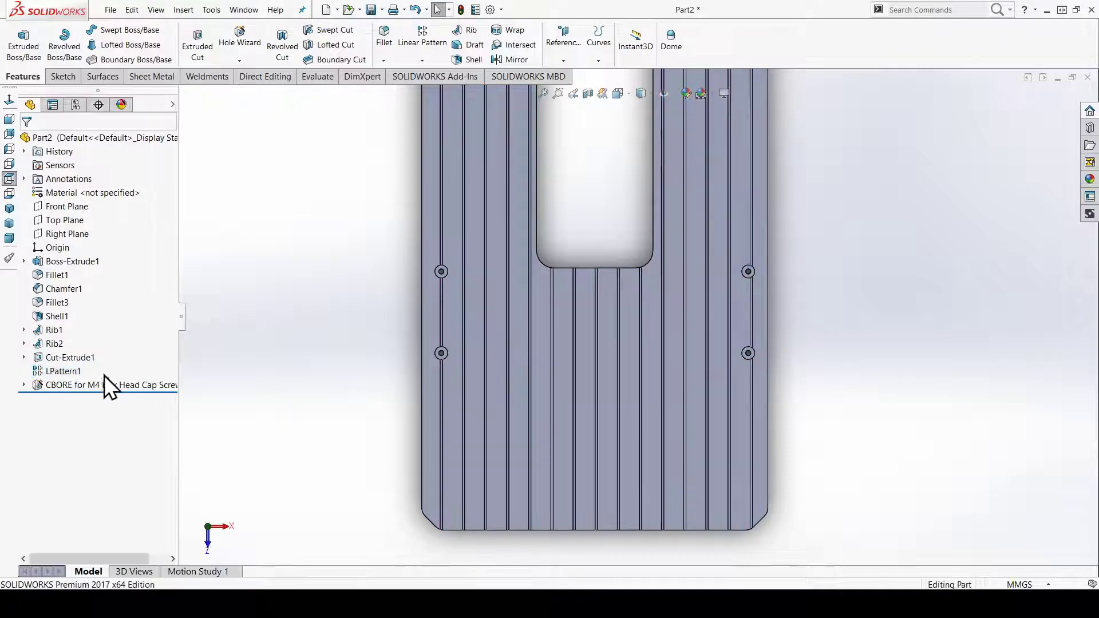
{"action": "left_click", "coordinate": [46, 337]}
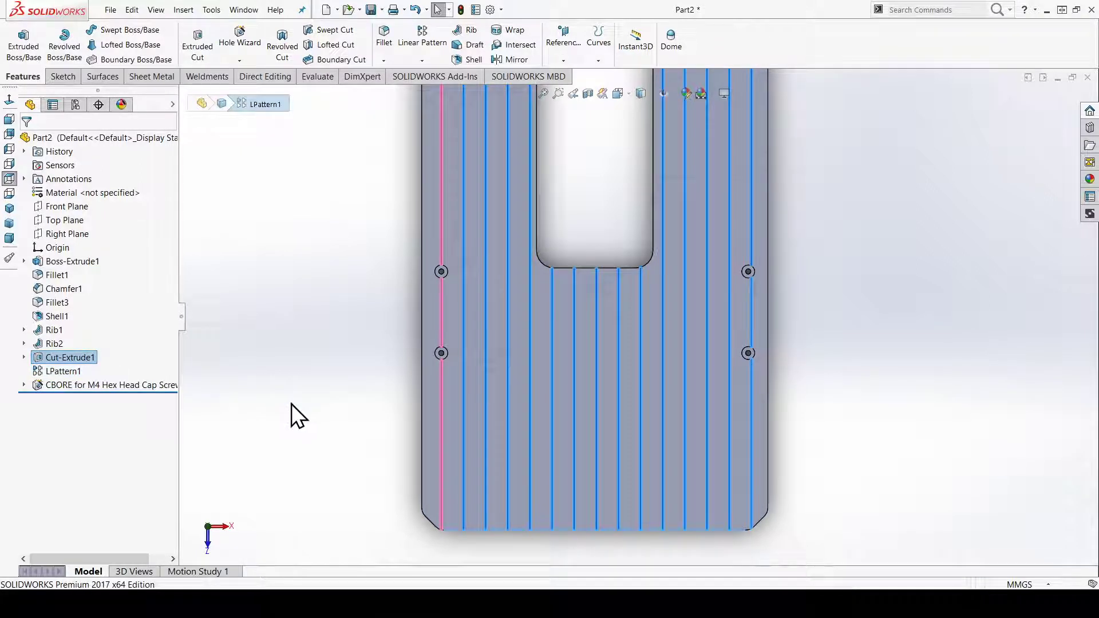
Make LPattern1 extend up to the plate's bottom-right corner vertex.
{"action": "scroll", "coordinate": [891, 363], "scroll_direction": "down", "scroll_amount": 2}
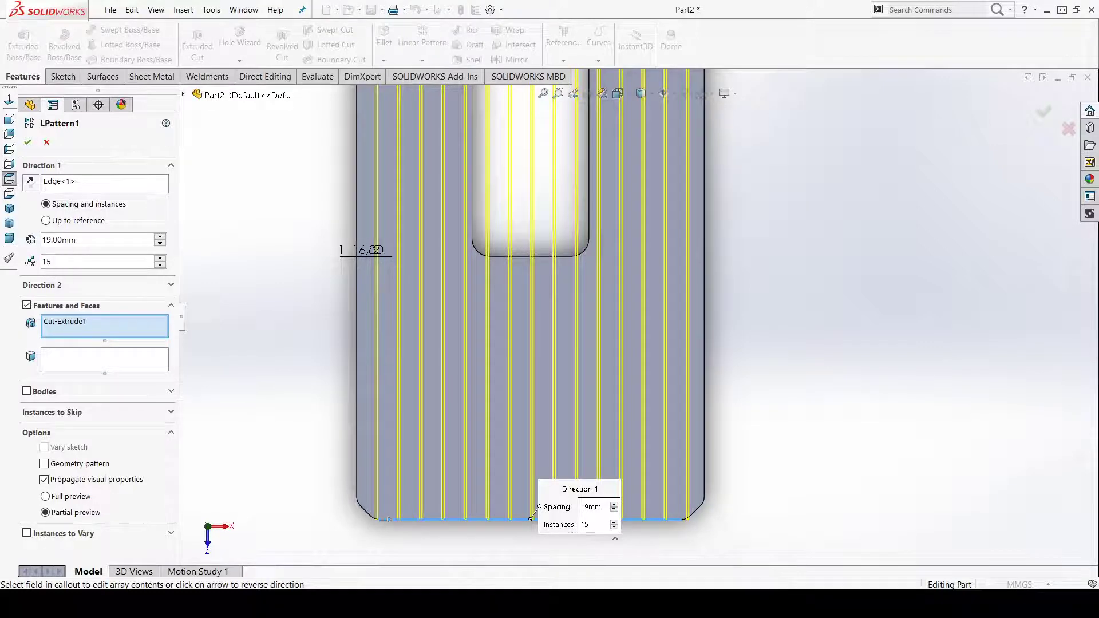
{"action": "scroll", "coordinate": [630, 486], "scroll_direction": "down", "scroll_amount": 2}
{"action": "scroll", "coordinate": [614, 469], "scroll_direction": "down", "scroll_amount": 1}
{"action": "scroll", "coordinate": [562, 395], "scroll_direction": "up", "scroll_amount": 3}
{"action": "scroll", "coordinate": [460, 322], "scroll_direction": "down", "scroll_amount": 3}
{"action": "scroll", "coordinate": [588, 247], "scroll_direction": "up", "scroll_amount": 5}
{"action": "scroll", "coordinate": [767, 214], "scroll_direction": "down", "scroll_amount": 2}
{"action": "scroll", "coordinate": [754, 205], "scroll_direction": "down", "scroll_amount": 2}
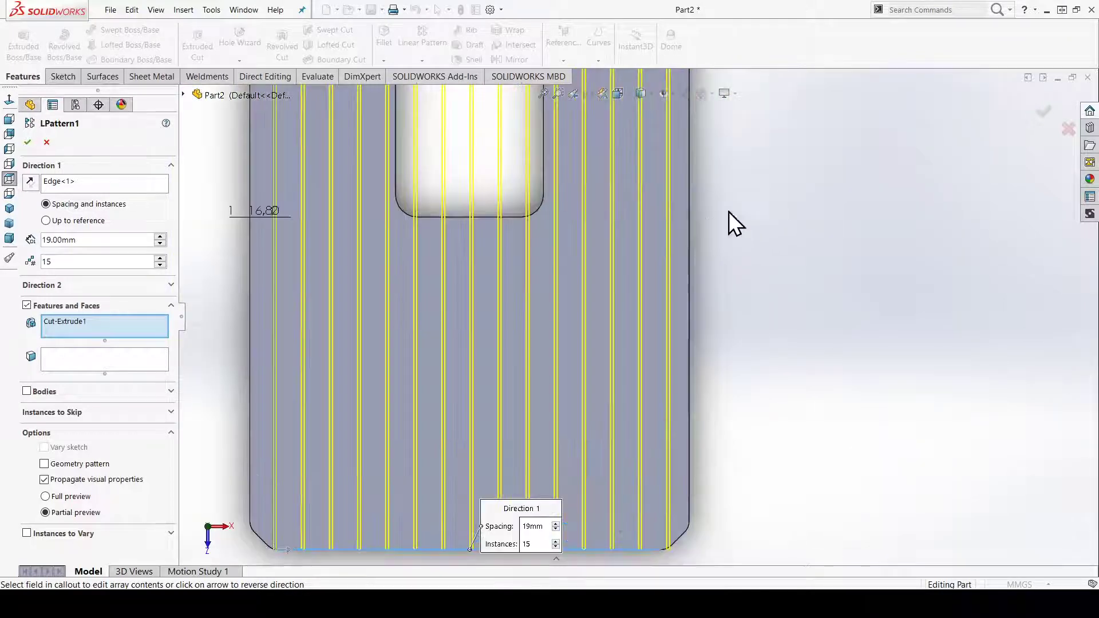
{"action": "scroll", "coordinate": [709, 216], "scroll_direction": "up", "scroll_amount": 3}
{"action": "scroll", "coordinate": [643, 246], "scroll_direction": "down", "scroll_amount": 2}
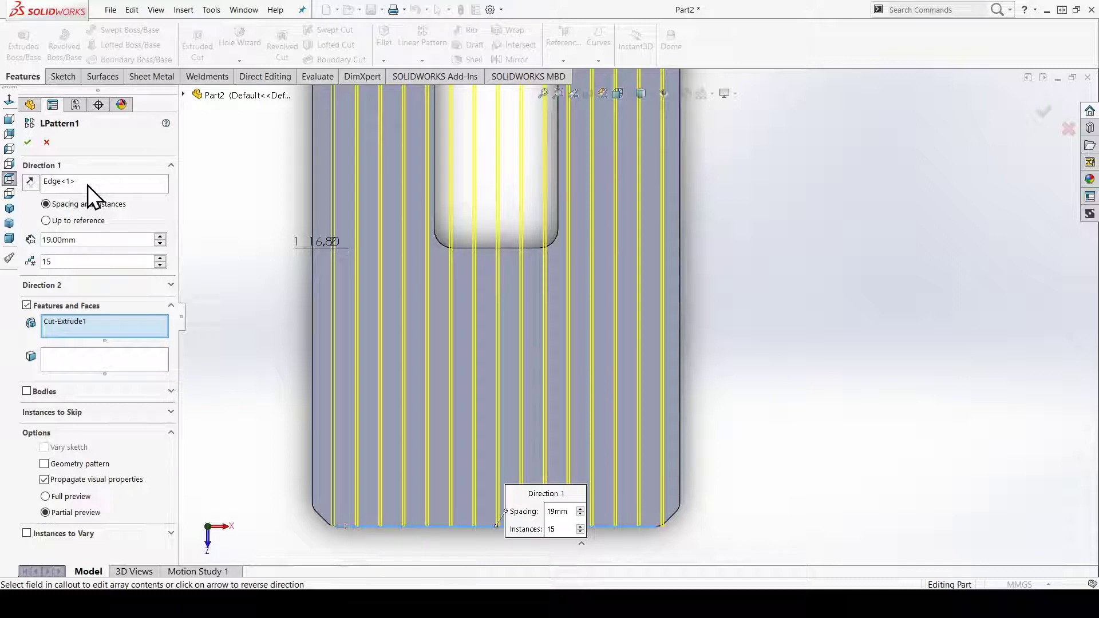
{"action": "left_click", "coordinate": [47, 221]}
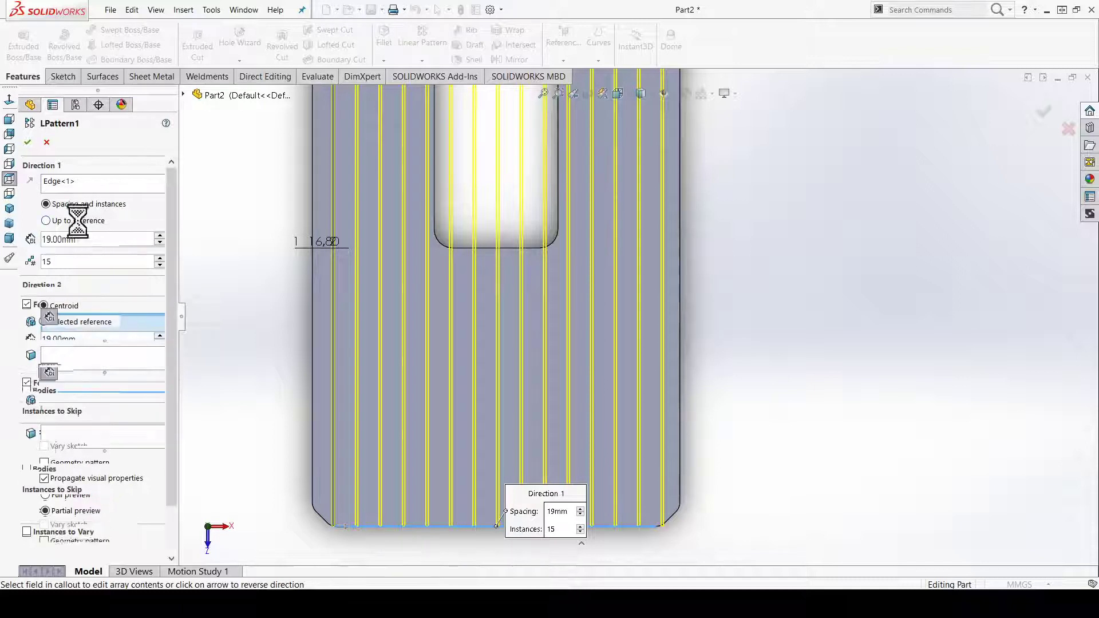
{"action": "left_click", "coordinate": [656, 527]}
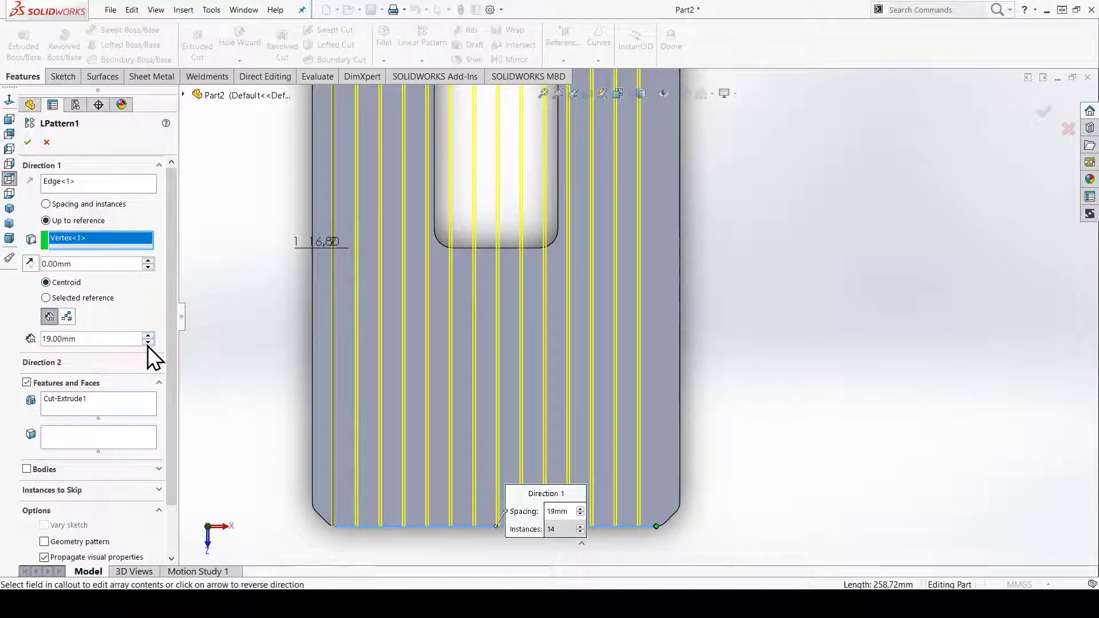
Try a groove spacing of 18 mm, then 18.5 mm.
{"action": "double_click", "coordinate": [115, 338]}
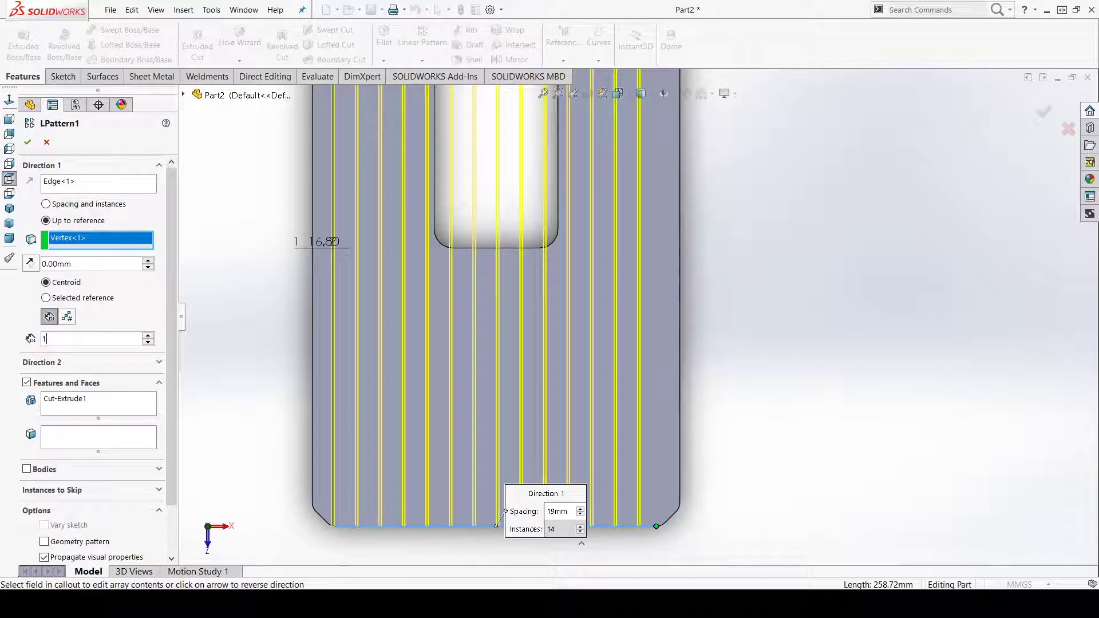
{"action": "type", "text": "8"}
{"action": "key", "text": "Return"}
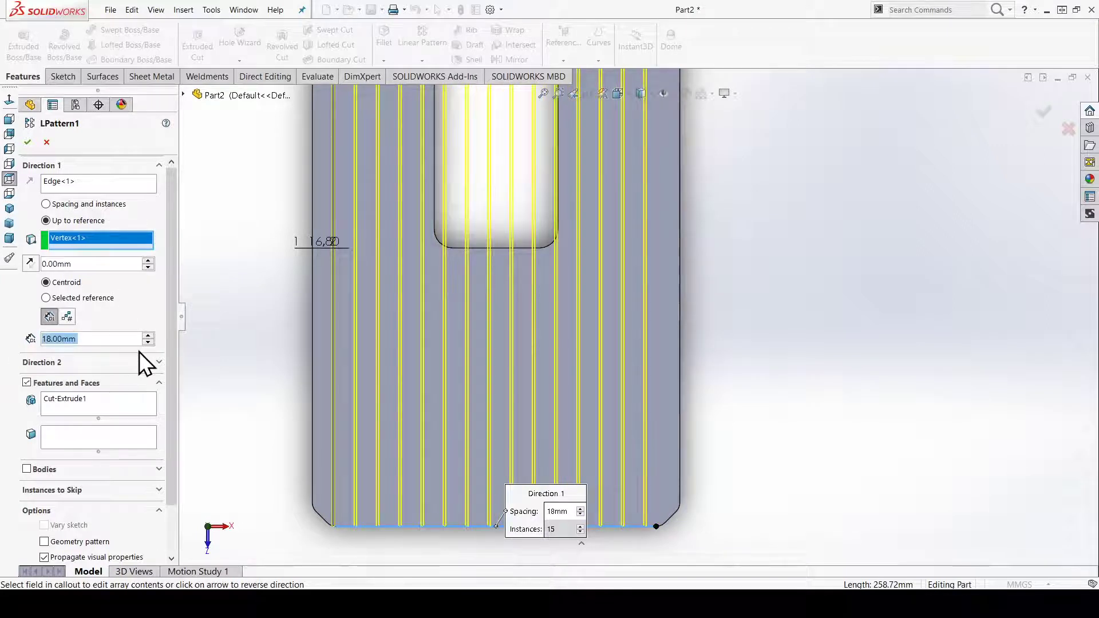
{"action": "type", "text": "18.5"}
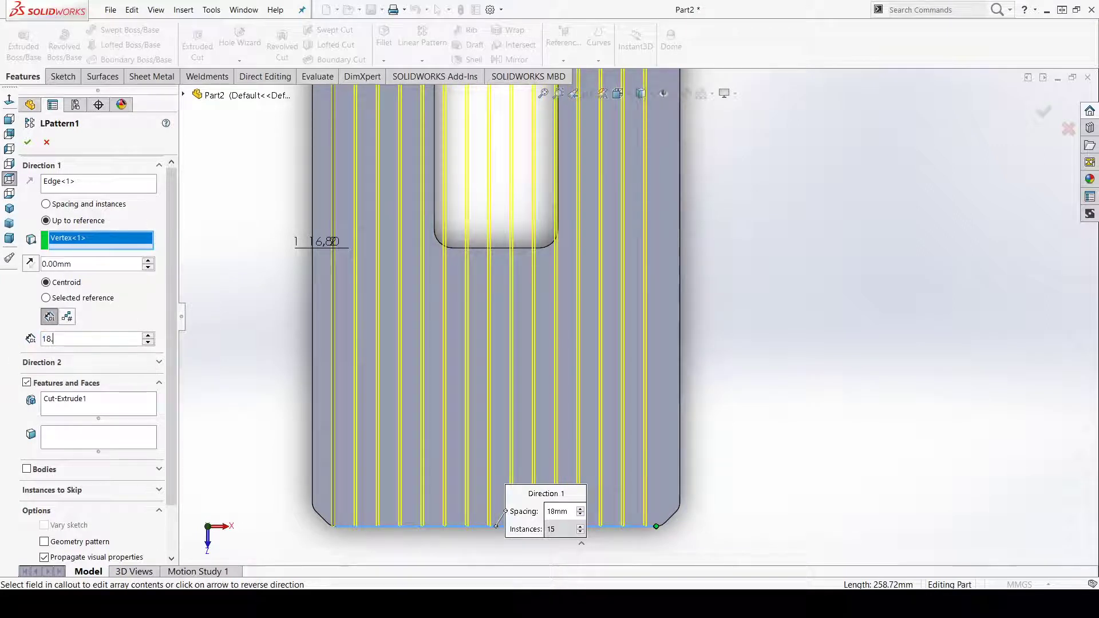
{"action": "key", "text": "Return"}
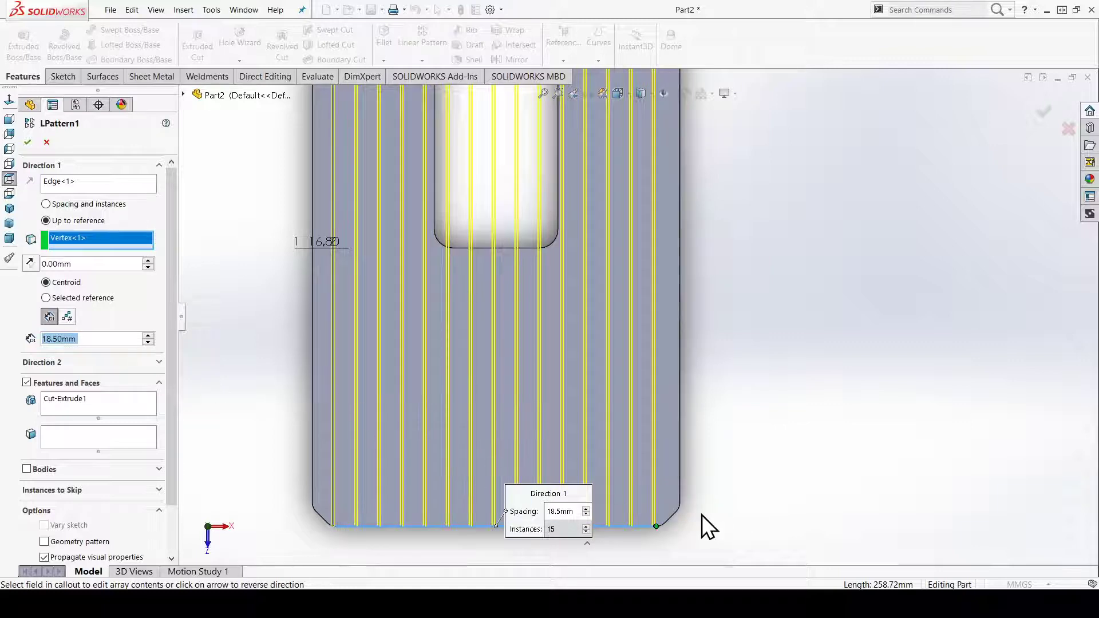
Check the 18.5 mm preview, then cancel the pattern edit without applying it.
{"action": "scroll", "coordinate": [702, 514], "scroll_direction": "down", "scroll_amount": 3}
{"action": "scroll", "coordinate": [851, 471], "scroll_direction": "up", "scroll_amount": 3}
{"action": "scroll", "coordinate": [452, 470], "scroll_direction": "down", "scroll_amount": 1}
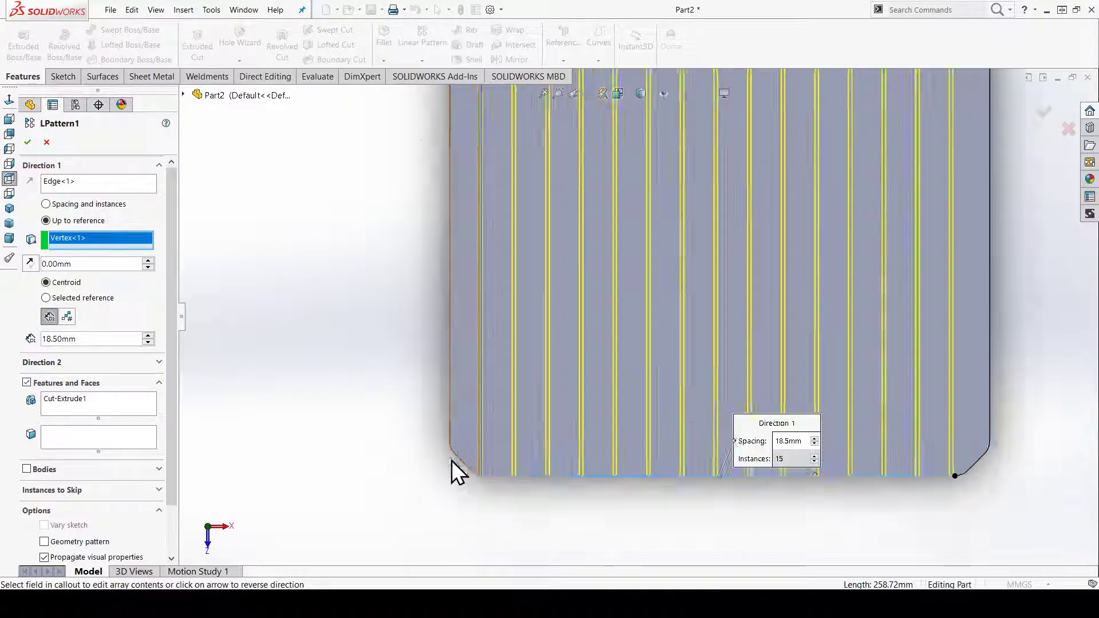
{"action": "scroll", "coordinate": [681, 466], "scroll_direction": "down", "scroll_amount": 2}
{"action": "scroll", "coordinate": [685, 455], "scroll_direction": "down", "scroll_amount": 2}
{"action": "scroll", "coordinate": [412, 454], "scroll_direction": "up", "scroll_amount": 1}
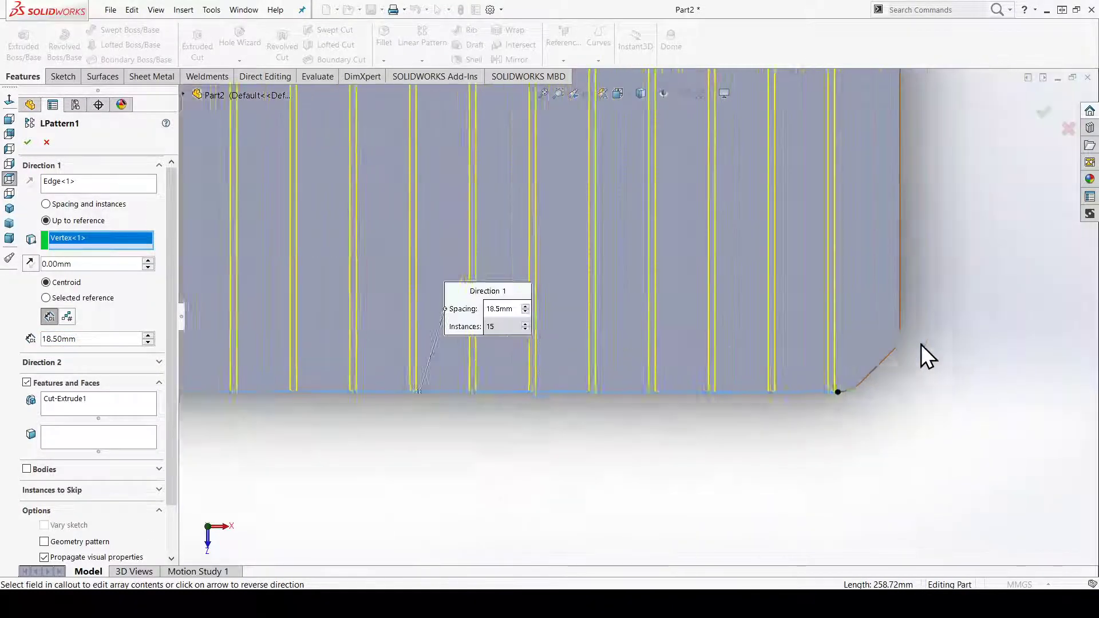
{"action": "scroll", "coordinate": [771, 396], "scroll_direction": "up", "scroll_amount": 2}
{"action": "left_click", "coordinate": [1069, 129]}
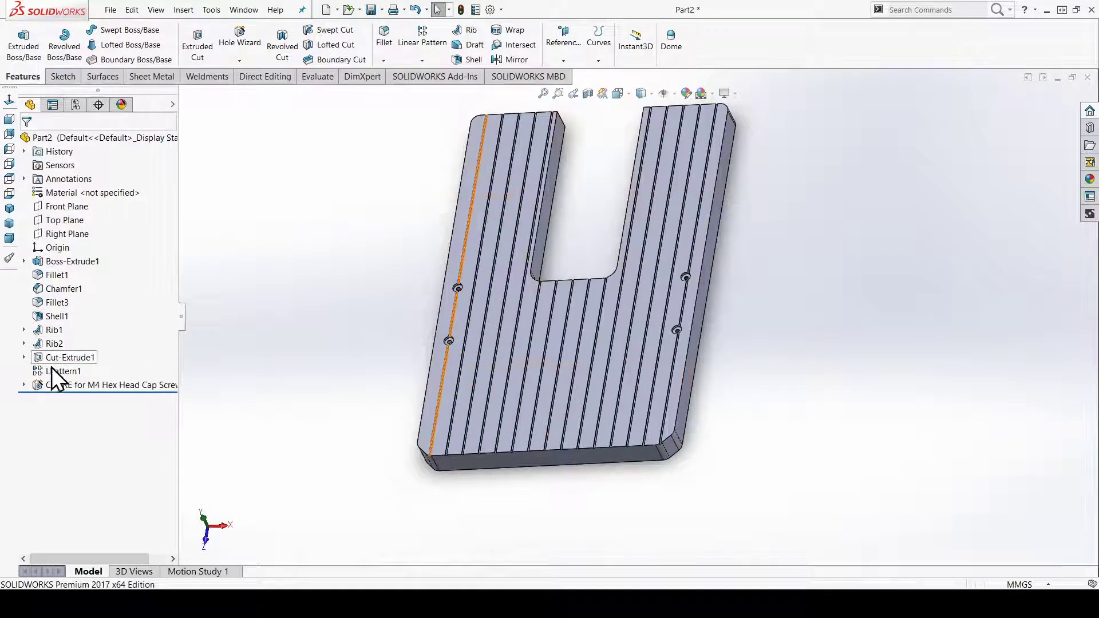
{"action": "left_click", "coordinate": [48, 372]}
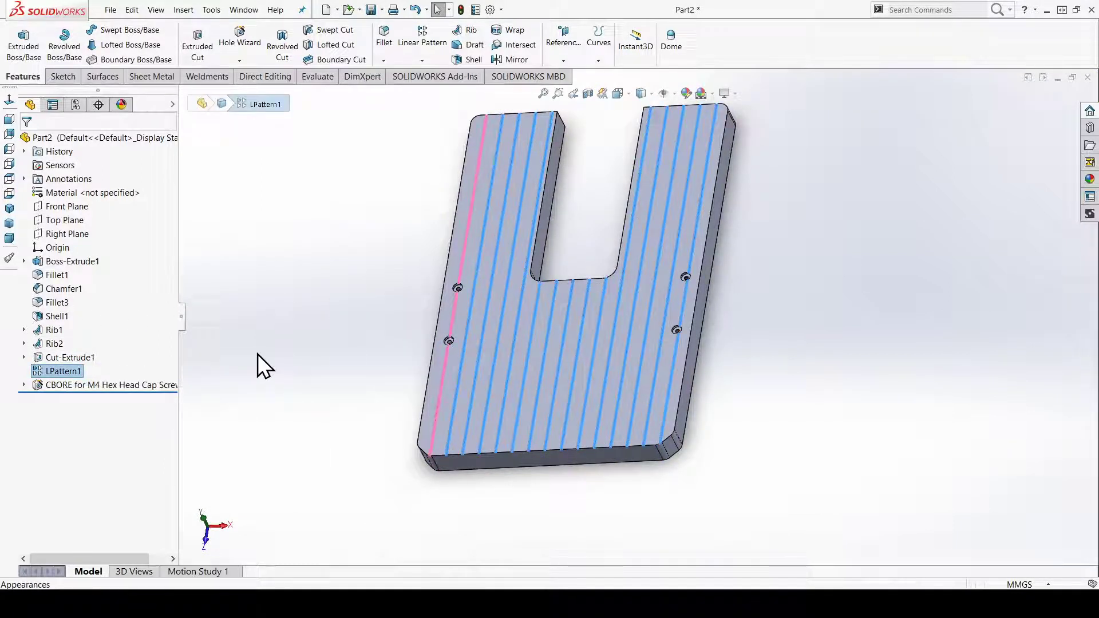
{"action": "key", "text": "Delete"}
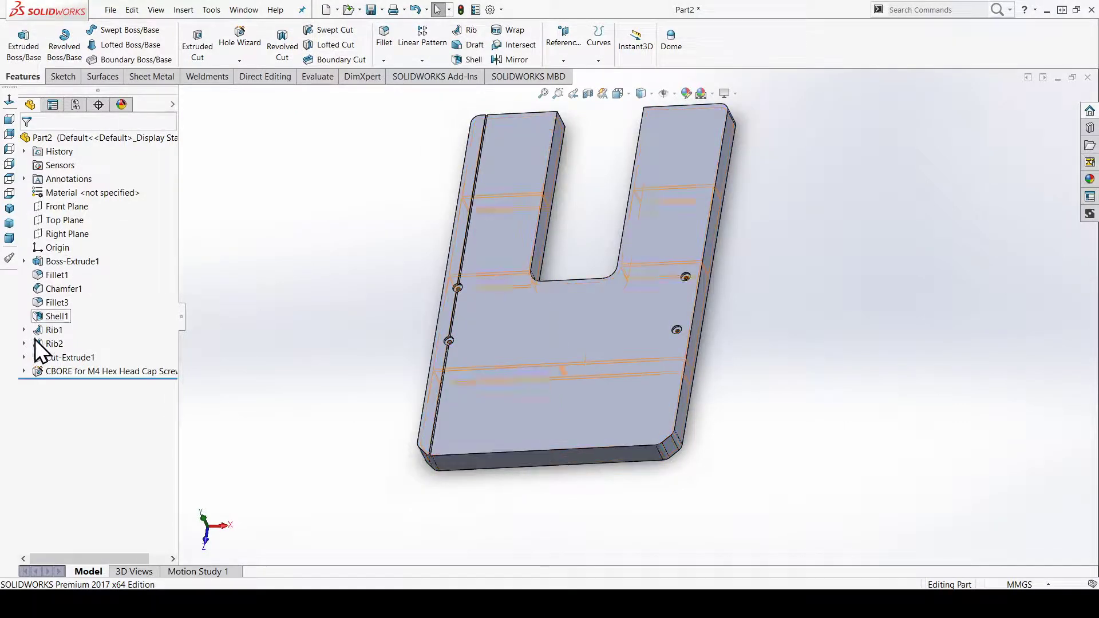
{"action": "left_click", "coordinate": [35, 360]}
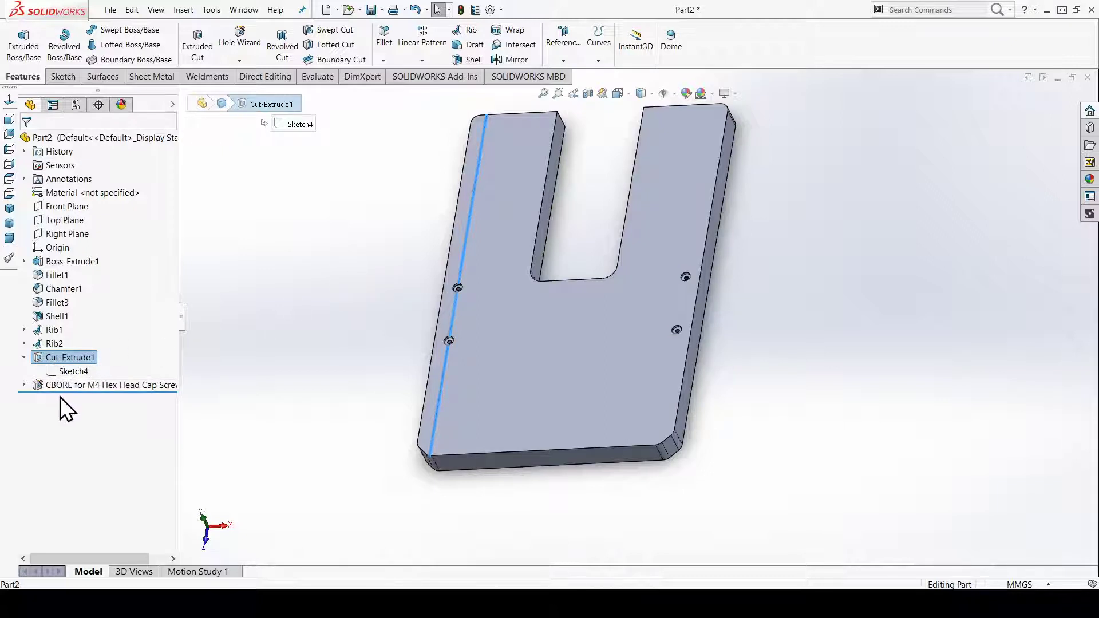
{"action": "key", "text": "Delete"}
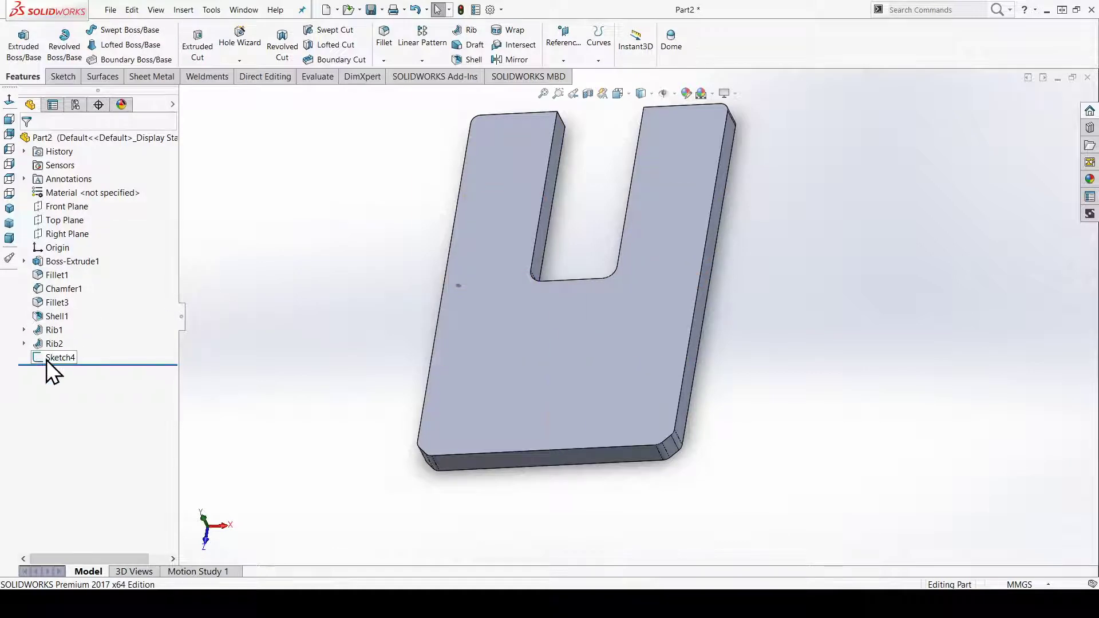
{"action": "key", "text": "ctrl+z"}
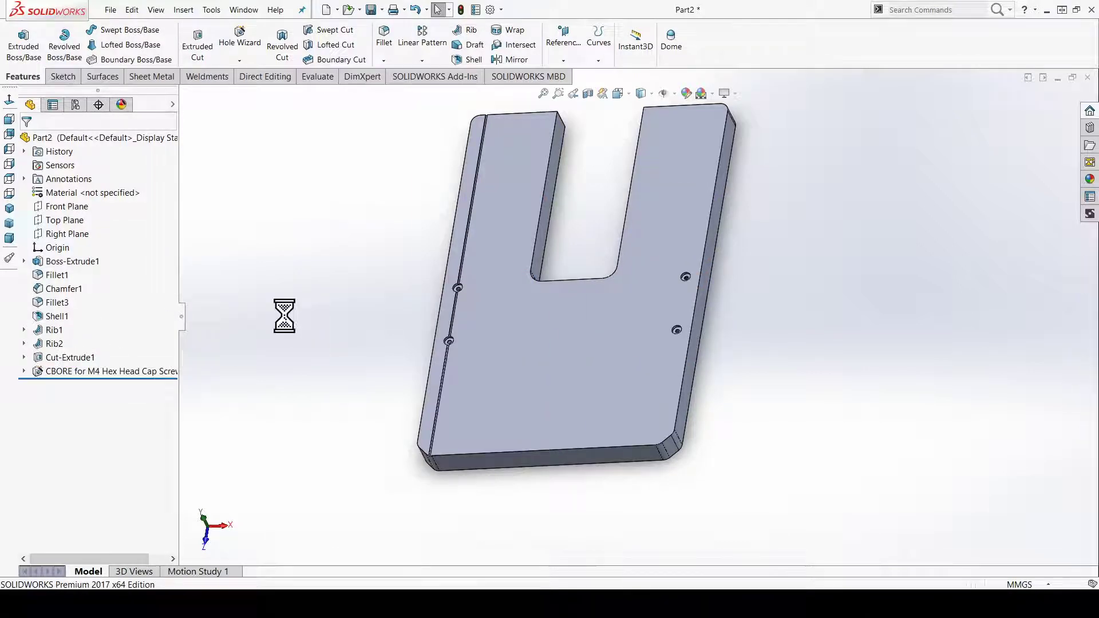
{"action": "mouse_move", "coordinate": [873, 337]}
{"action": "middle_mouse_down"}
{"action": "mouse_move", "coordinate": [793, 246]}
{"action": "mouse_move", "coordinate": [699, 356]}
{"action": "middle_mouse_up"}
{"action": "scroll", "coordinate": [650, 277], "scroll_direction": "down", "scroll_amount": 2}
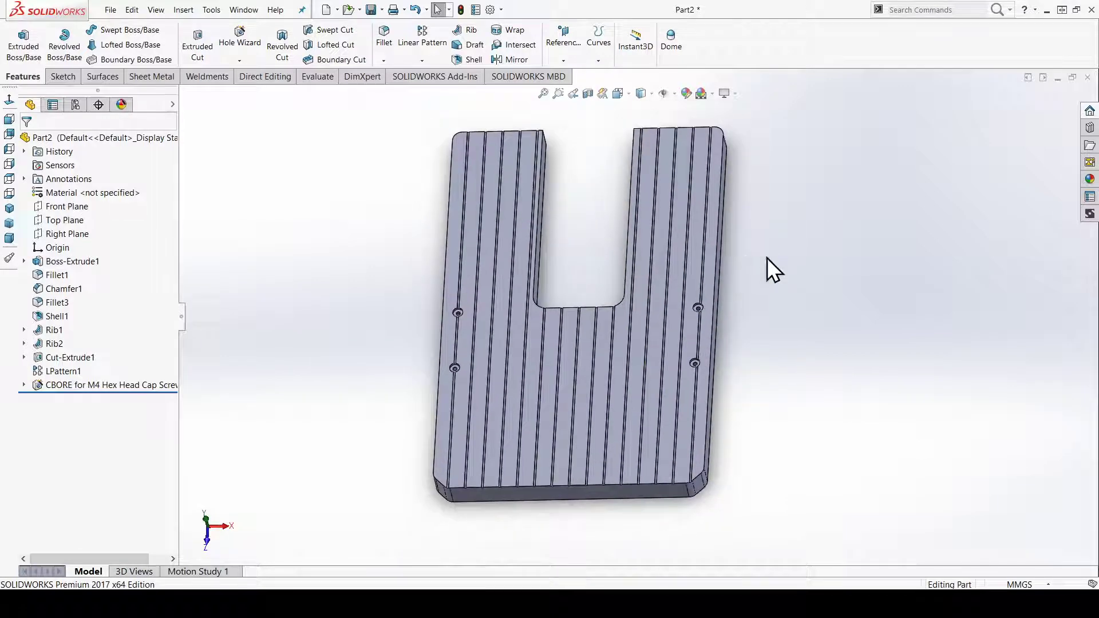
{"action": "scroll", "coordinate": [752, 258], "scroll_direction": "down", "scroll_amount": 1}
{"action": "left_click", "coordinate": [70, 385]}
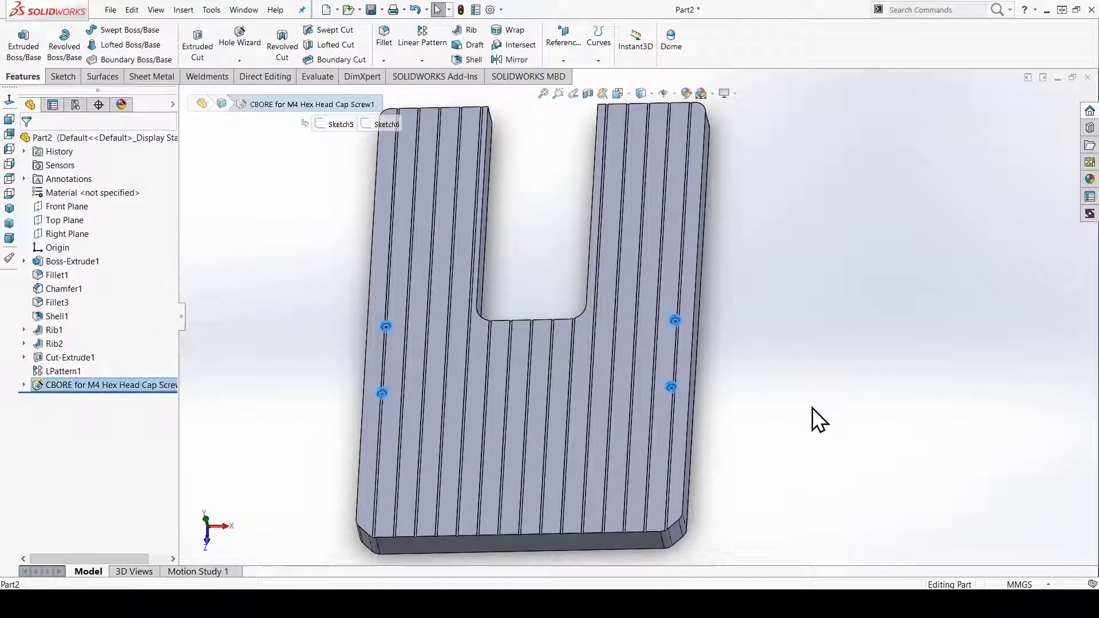
{"action": "scroll", "coordinate": [377, 335], "scroll_direction": "down", "scroll_amount": 5}
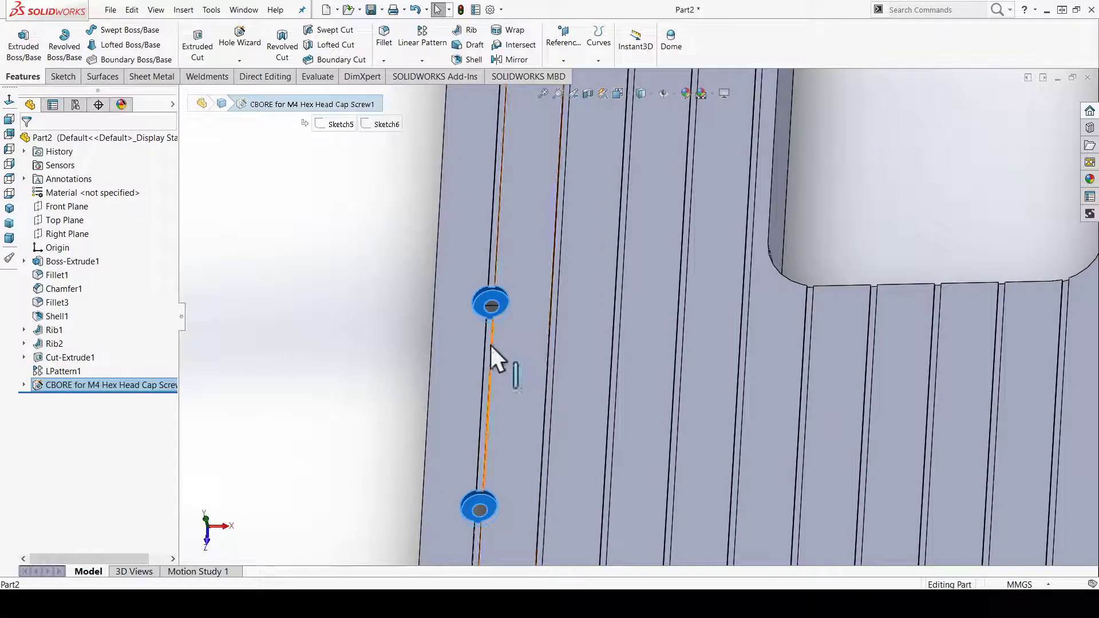
{"action": "scroll", "coordinate": [659, 317], "scroll_direction": "up", "scroll_amount": 5}
{"action": "scroll", "coordinate": [676, 303], "scroll_direction": "up", "scroll_amount": 3}
{"action": "scroll", "coordinate": [744, 315], "scroll_direction": "down", "scroll_amount": 1}
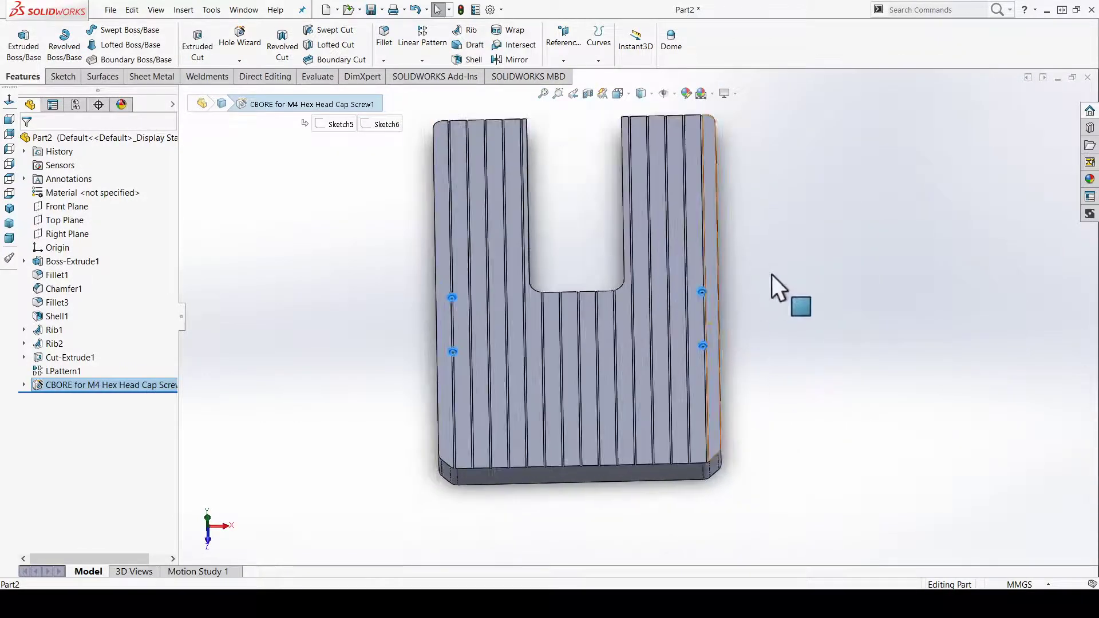
{"action": "left_click", "coordinate": [780, 289]}
{"action": "left_click", "coordinate": [23, 386]}
{"action": "left_click", "coordinate": [56, 400]}
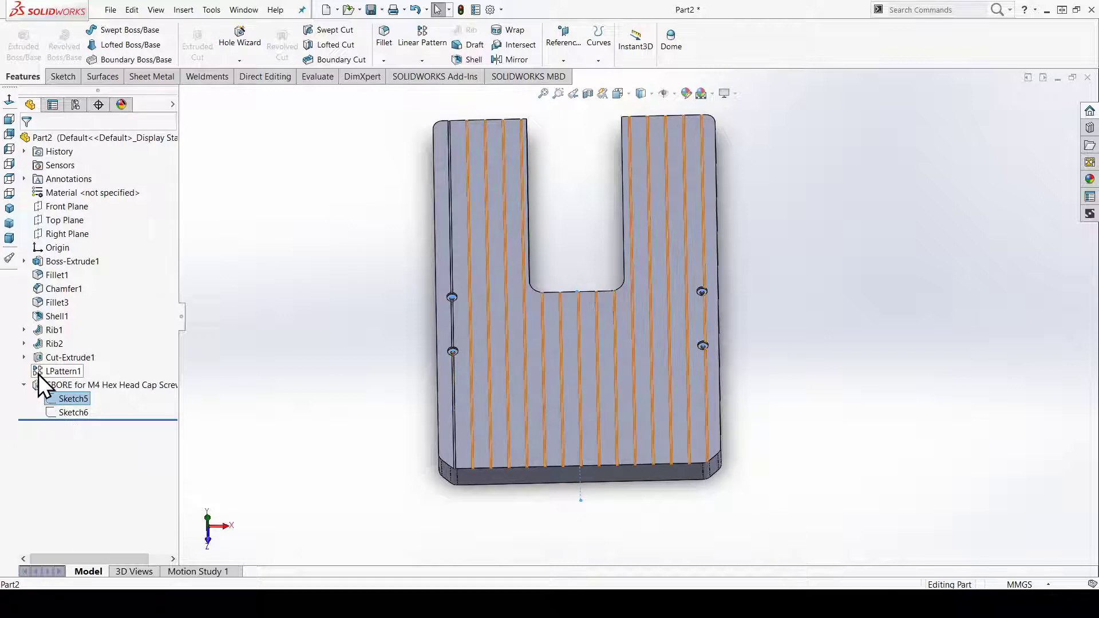
{"action": "left_click", "coordinate": [40, 358]}
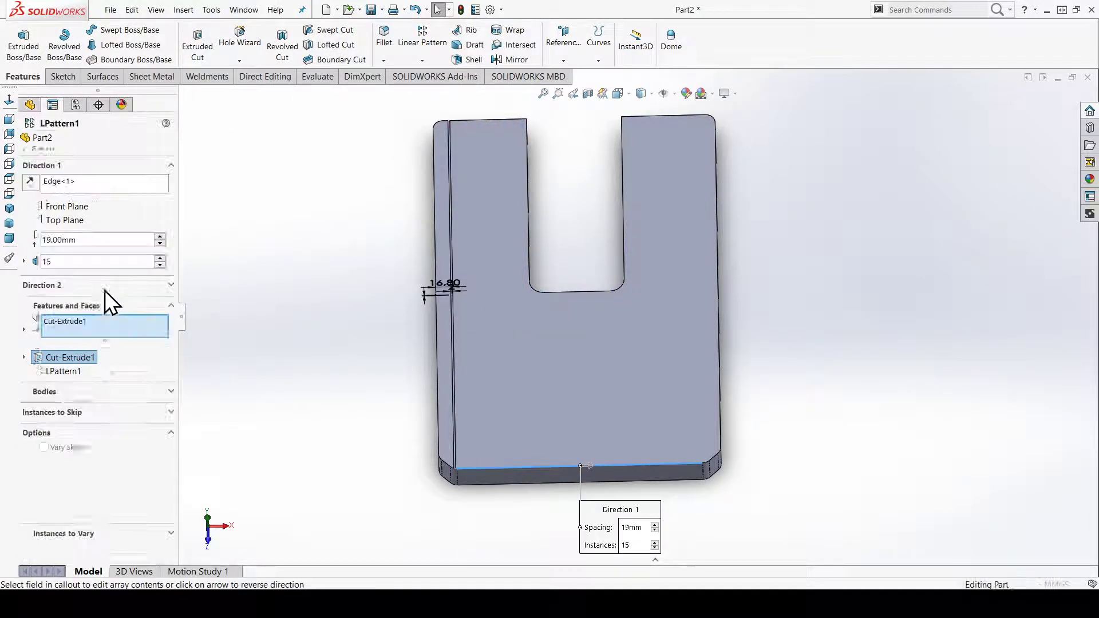
Change LPattern1 to 16 grooves at 19 mm spacing, check the right edge, and confirm.
{"action": "left_click_drag", "start_coordinate": [68, 263], "coordinate": [33, 265]}
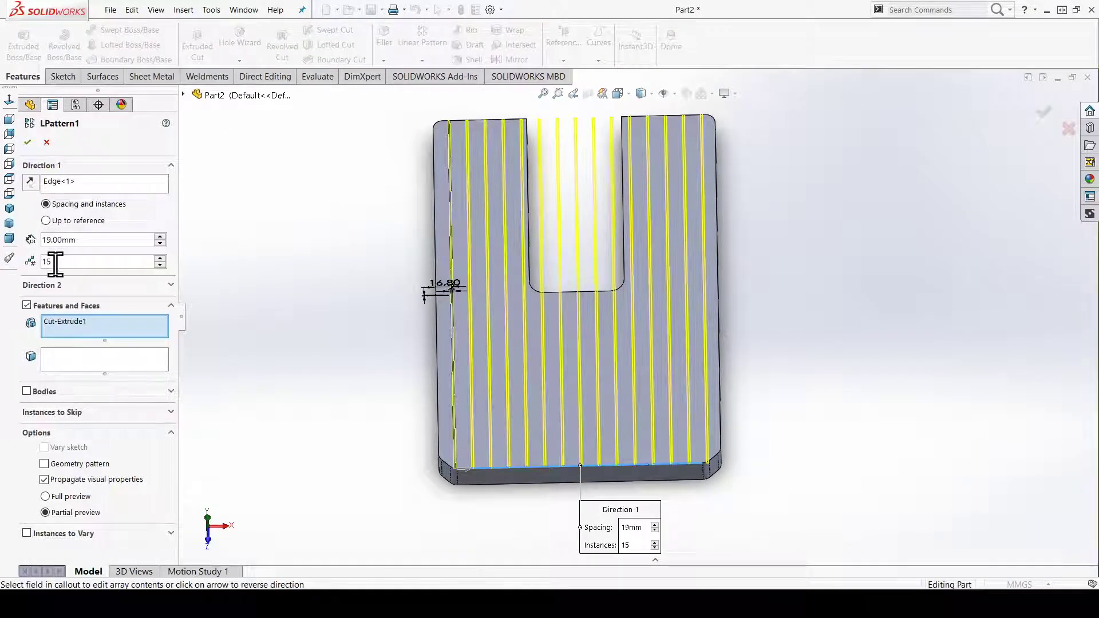
{"action": "type", "text": "16"}
{"action": "key", "text": "Return"}
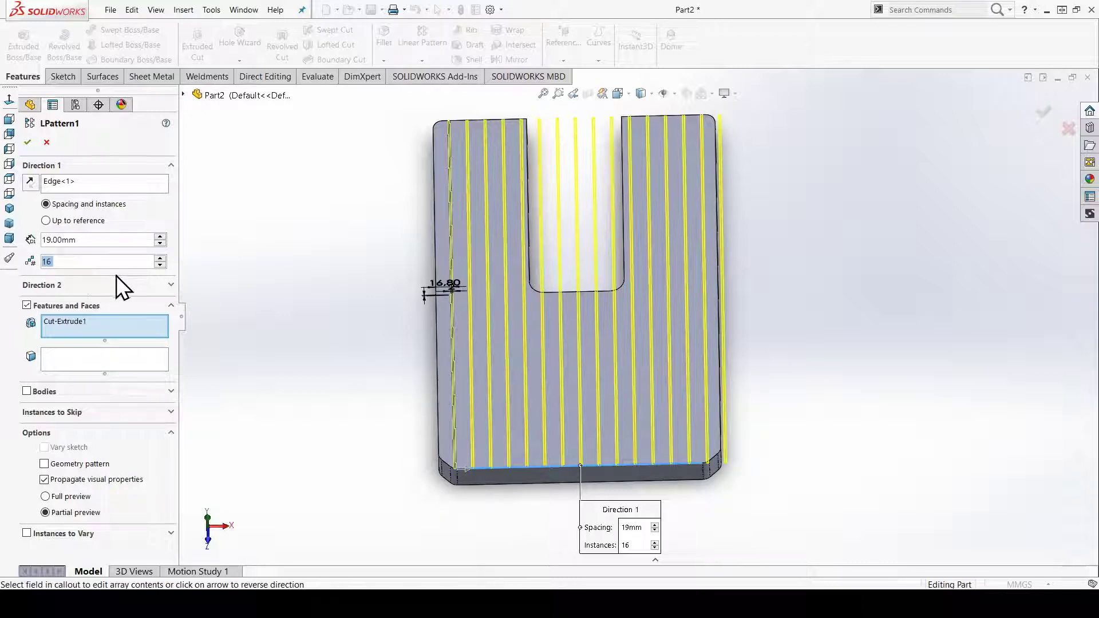
{"action": "scroll", "coordinate": [596, 467], "scroll_direction": "down", "scroll_amount": 2}
{"action": "scroll", "coordinate": [630, 462], "scroll_direction": "down", "scroll_amount": 2}
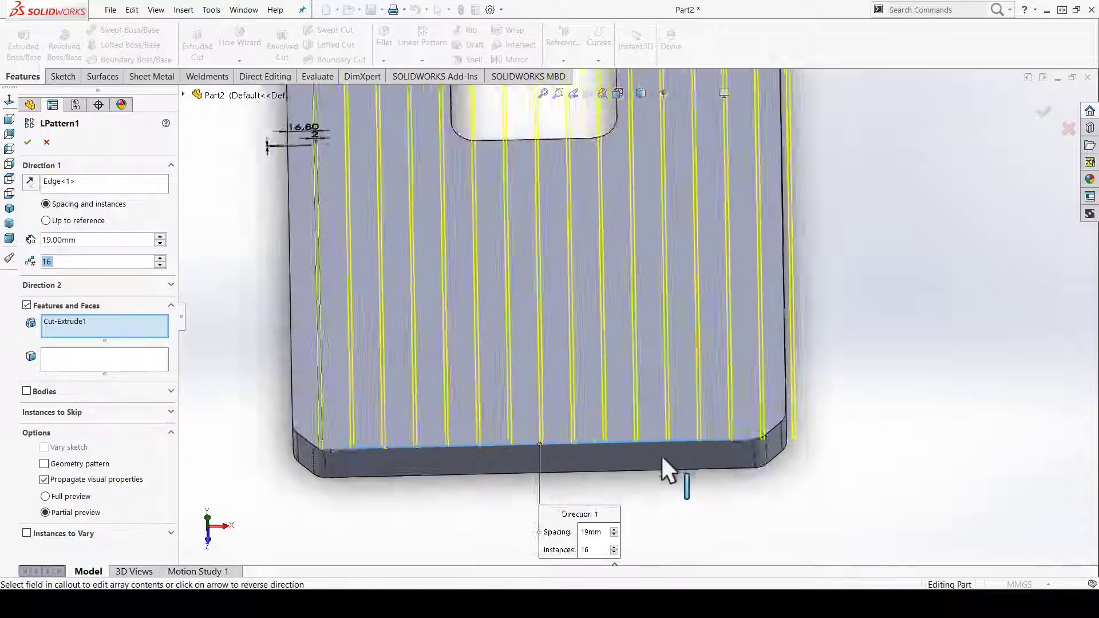
{"action": "scroll", "coordinate": [785, 412], "scroll_direction": "down", "scroll_amount": 1}
{"action": "scroll", "coordinate": [745, 344], "scroll_direction": "up", "scroll_amount": 1}
{"action": "scroll", "coordinate": [727, 412], "scroll_direction": "down", "scroll_amount": 3}
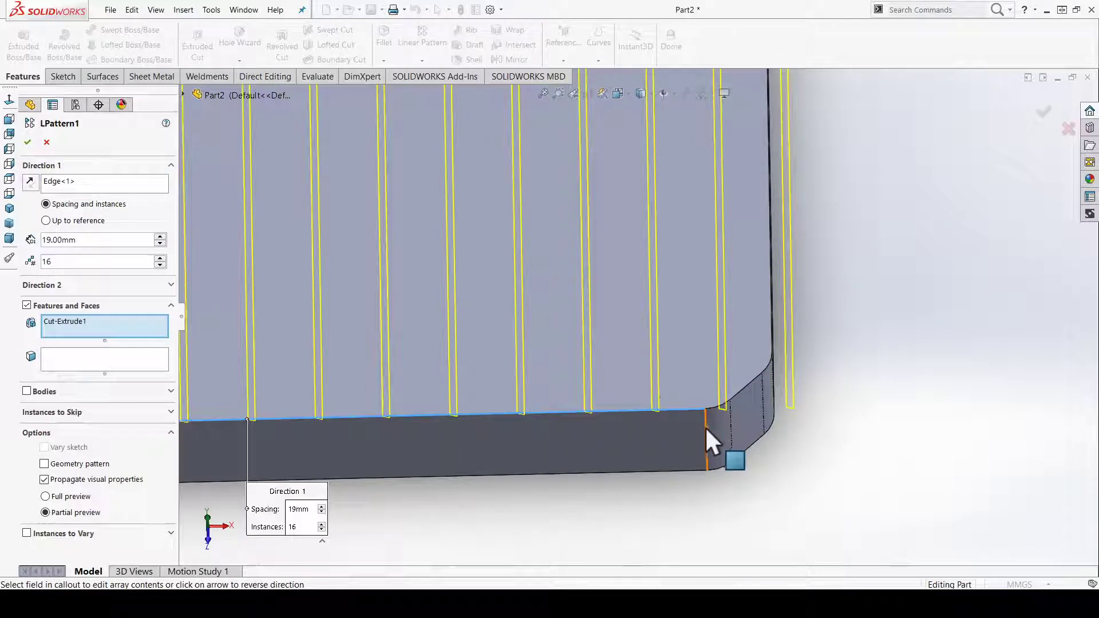
{"action": "scroll", "coordinate": [658, 395], "scroll_direction": "up", "scroll_amount": 2}
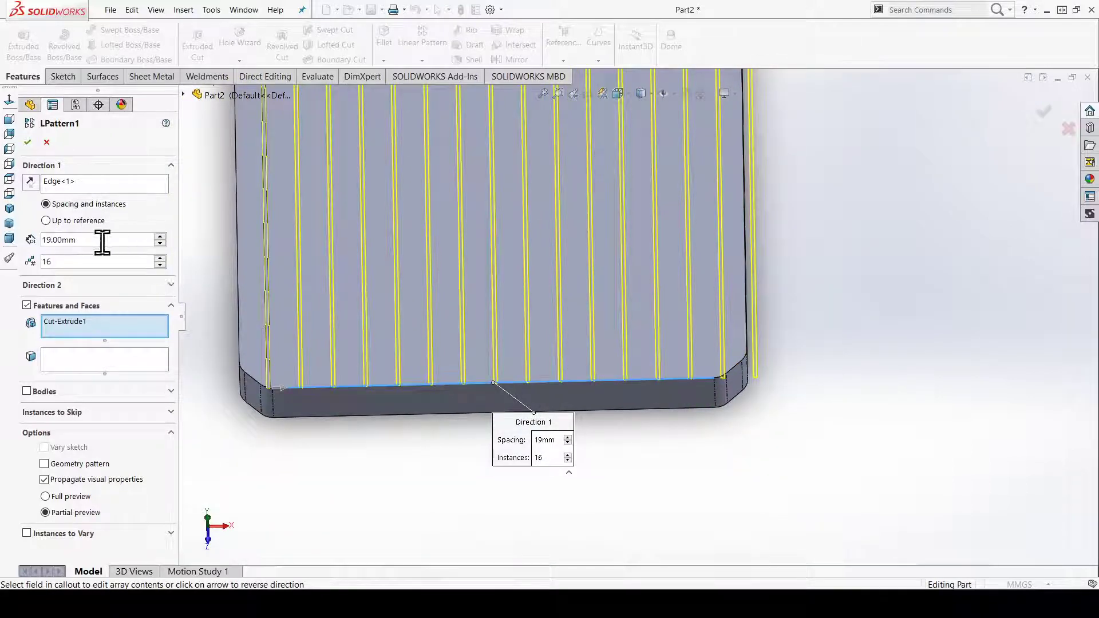
{"action": "left_click", "coordinate": [1043, 112]}
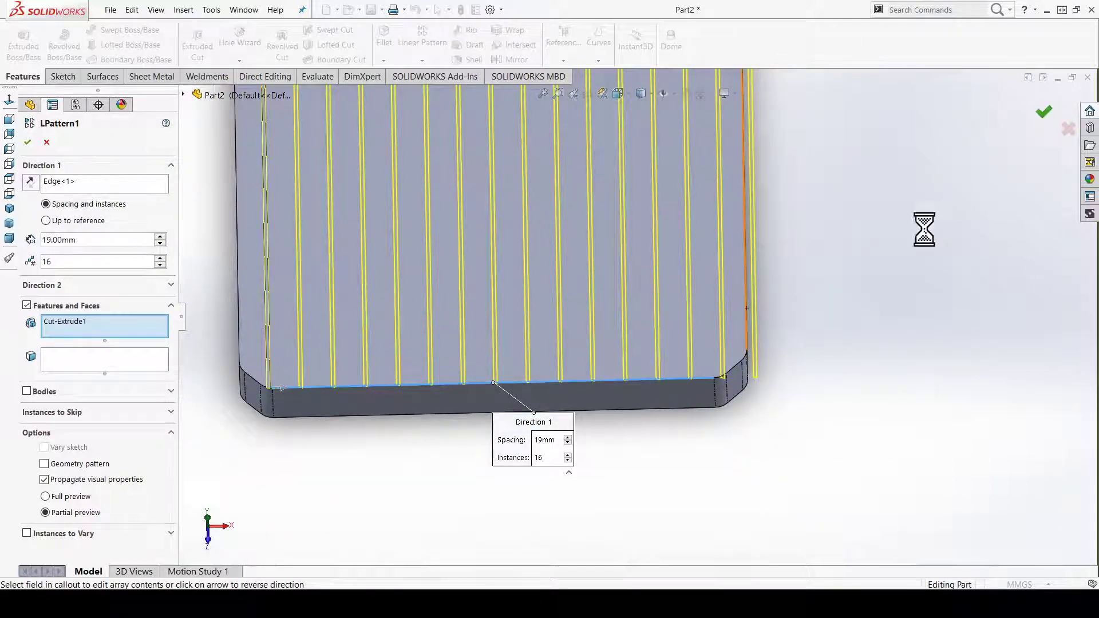
Orbit around the U-shaped plate, select the Right Plane, and begin Sketch7 on it.
{"action": "middle_click_drag", "start_coordinate": [530, 358], "coordinate": [507, 195]}
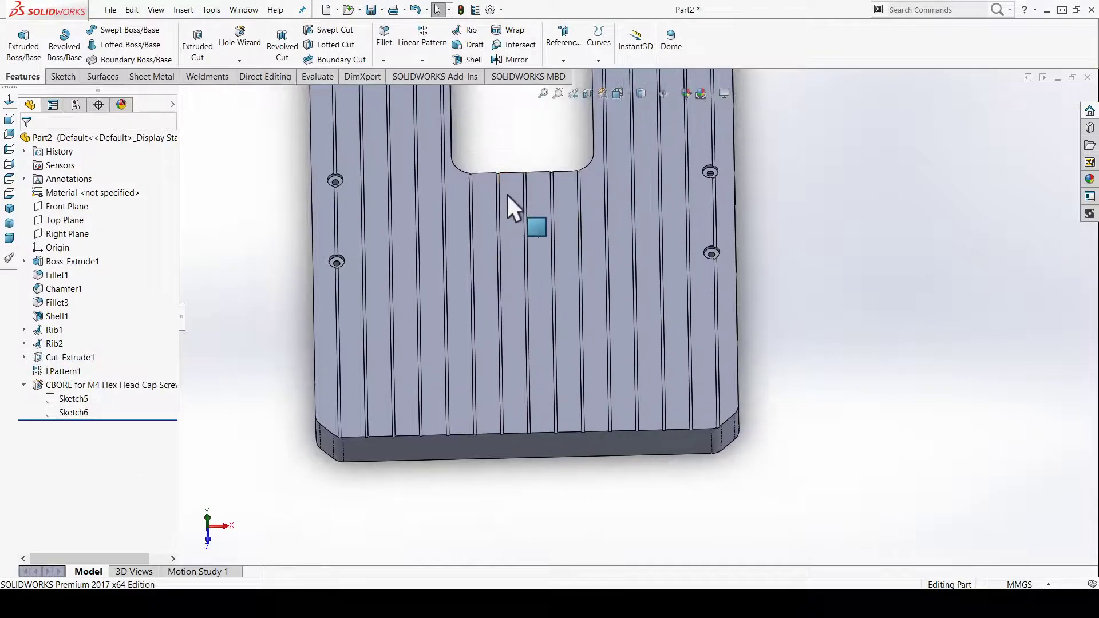
{"action": "mouse_move", "coordinate": [626, 232]}
{"action": "middle_mouse_down"}
{"action": "mouse_move", "coordinate": [614, 241]}
{"action": "mouse_move", "coordinate": [616, 312]}
{"action": "mouse_move", "coordinate": [606, 326]}
{"action": "middle_mouse_up"}
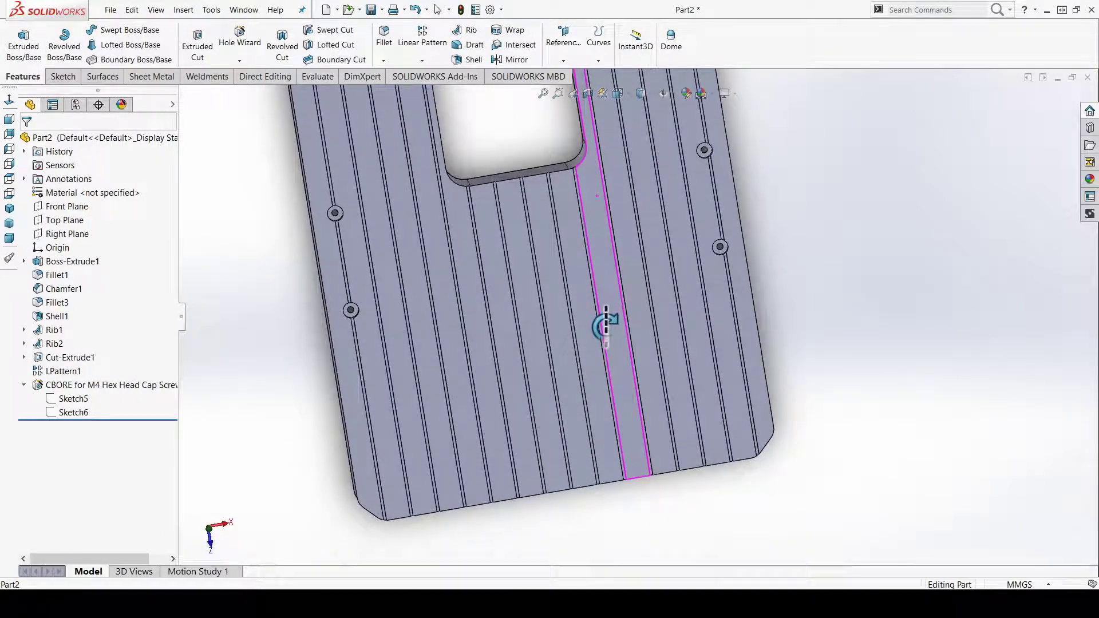
{"action": "scroll", "coordinate": [602, 319], "scroll_direction": "up", "scroll_amount": 3}
{"action": "mouse_move", "coordinate": [597, 247]}
{"action": "middle_mouse_down"}
{"action": "mouse_move", "coordinate": [588, 178]}
{"action": "mouse_move", "coordinate": [598, 295]}
{"action": "mouse_move", "coordinate": [621, 289]}
{"action": "mouse_move", "coordinate": [653, 326]}
{"action": "mouse_move", "coordinate": [607, 328]}
{"action": "middle_mouse_up"}
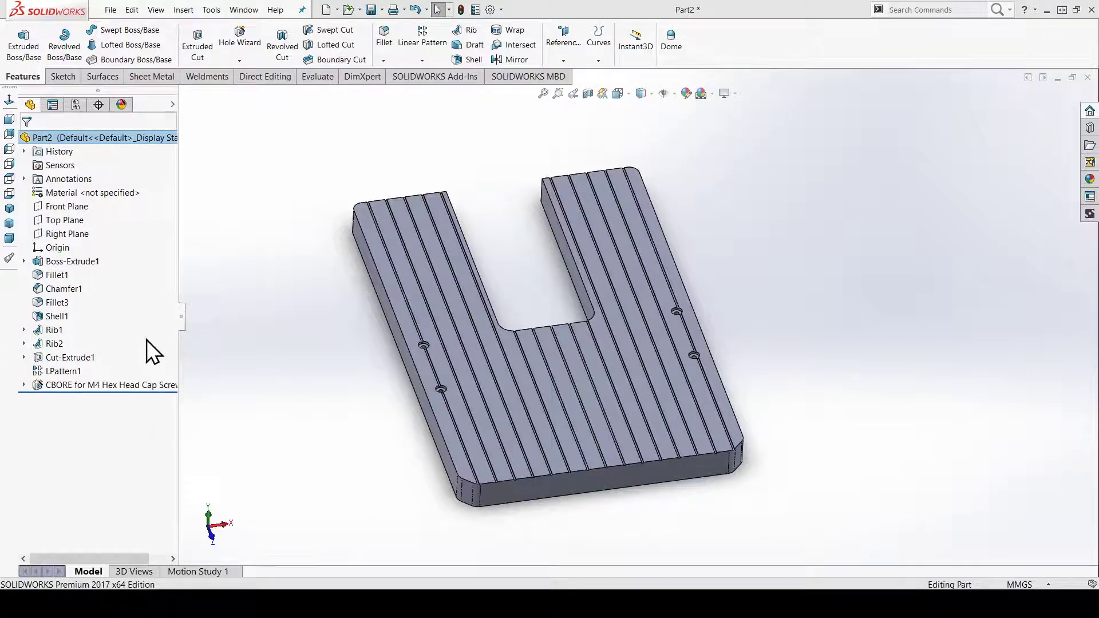
{"action": "mouse_move", "coordinate": [644, 376]}
{"action": "middle_mouse_down"}
{"action": "mouse_move", "coordinate": [518, 307]}
{"action": "mouse_move", "coordinate": [585, 334]}
{"action": "mouse_move", "coordinate": [531, 258]}
{"action": "mouse_move", "coordinate": [570, 276]}
{"action": "middle_mouse_up"}
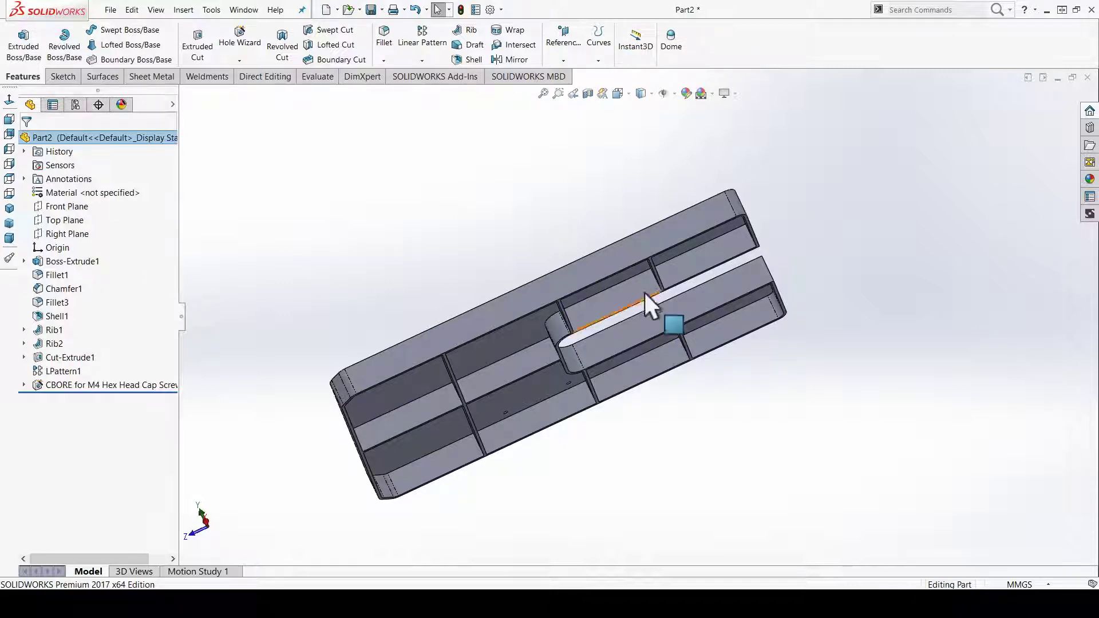
{"action": "middle_click_drag", "start_coordinate": [666, 239], "coordinate": [630, 246]}
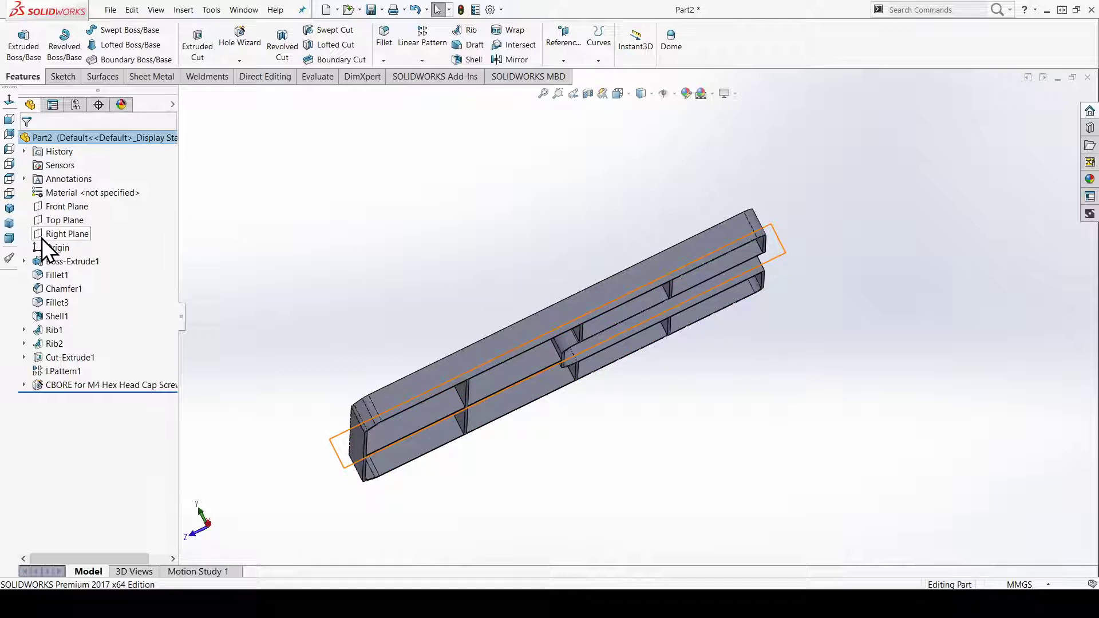
{"action": "left_click", "coordinate": [43, 238]}
{"action": "middle_click_drag", "start_coordinate": [368, 295], "coordinate": [401, 289]}
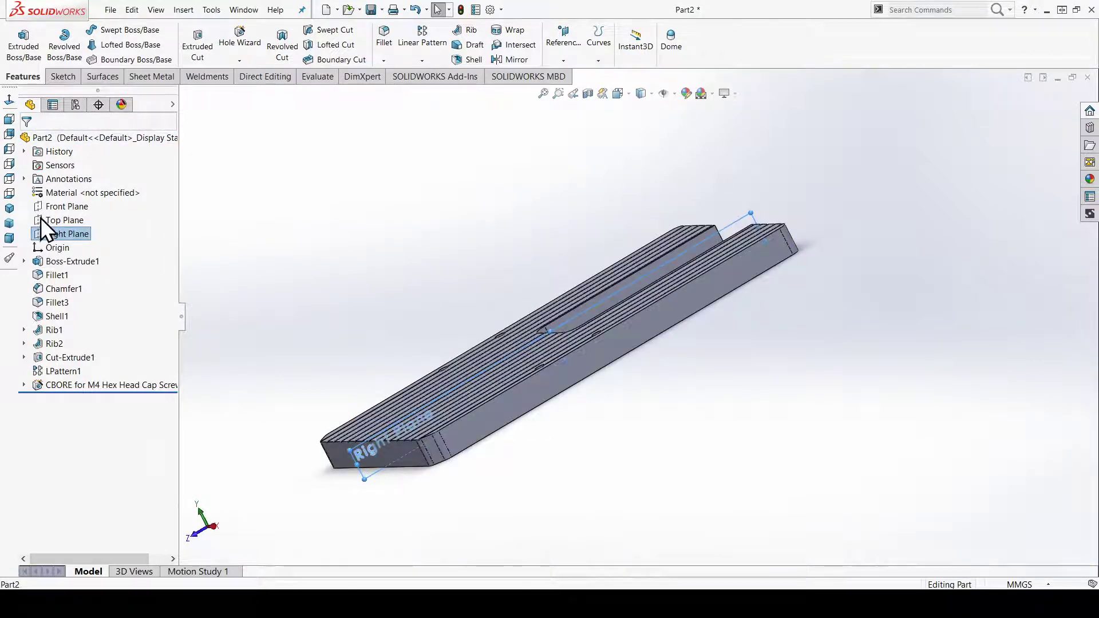
{"action": "left_click", "coordinate": [44, 216]}
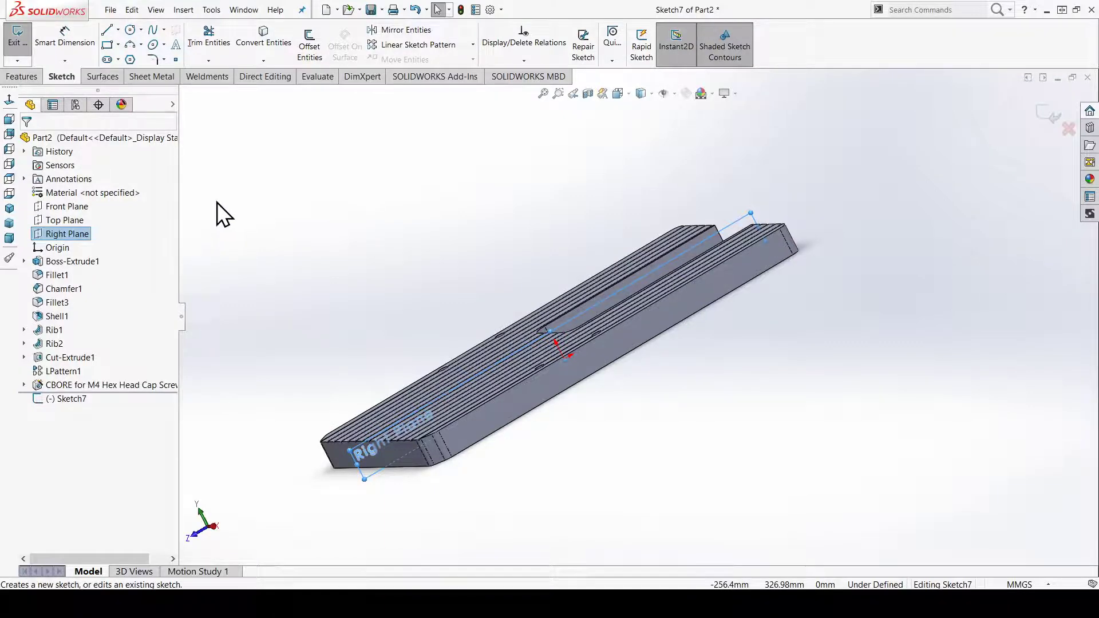
View the Right Plane normal and draw two circles on the bar.
{"action": "key", "text": "ctrl+8"}
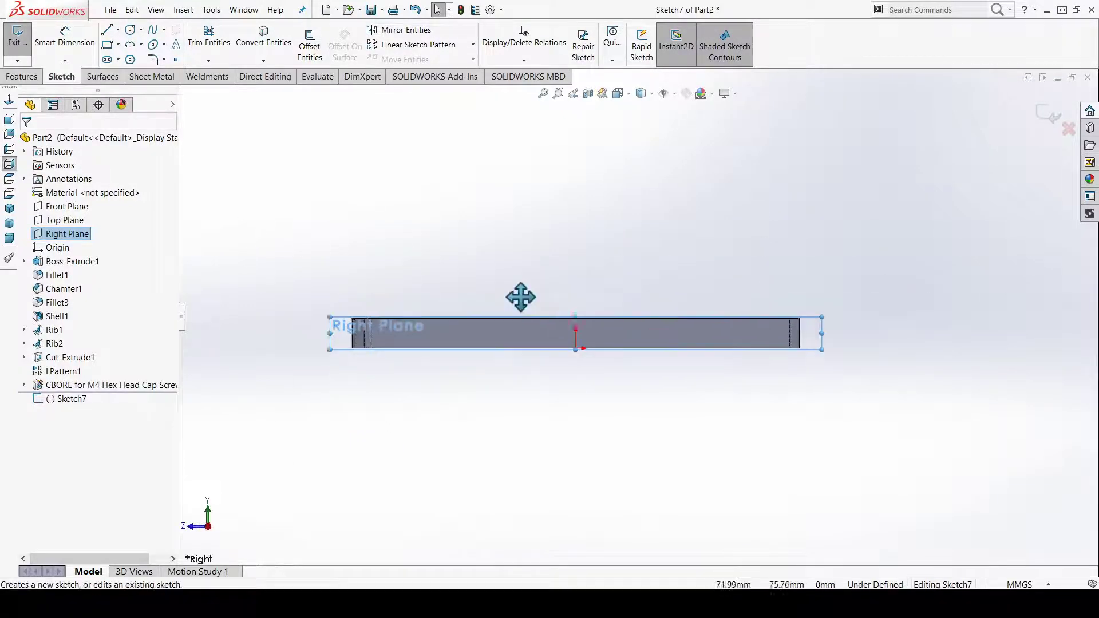
{"action": "left_click", "coordinate": [227, 204]}
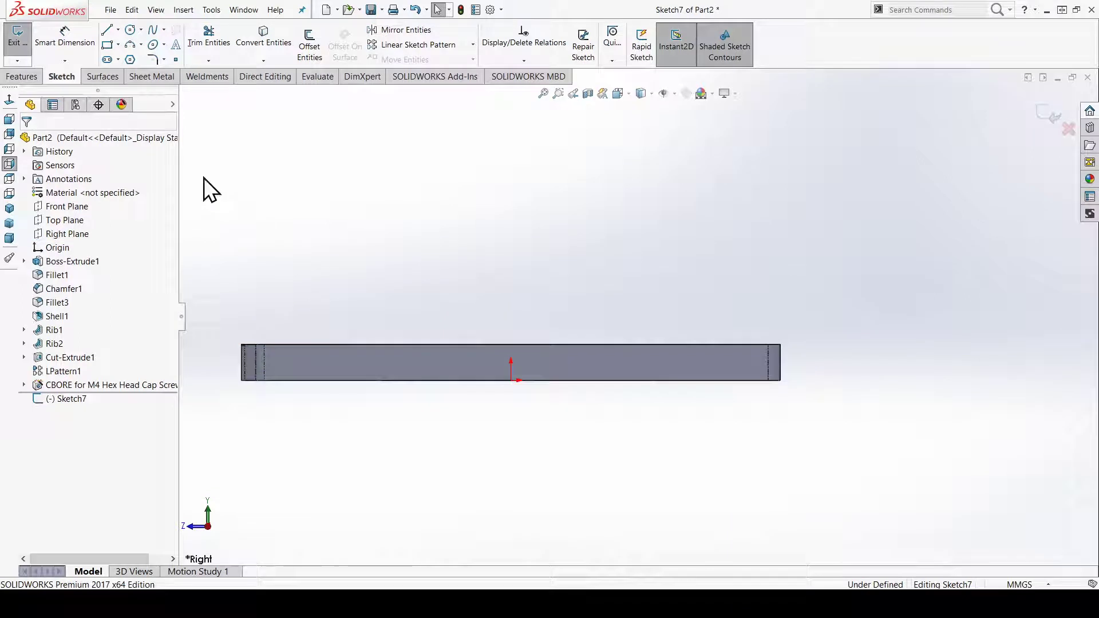
{"action": "left_click", "coordinate": [133, 35]}
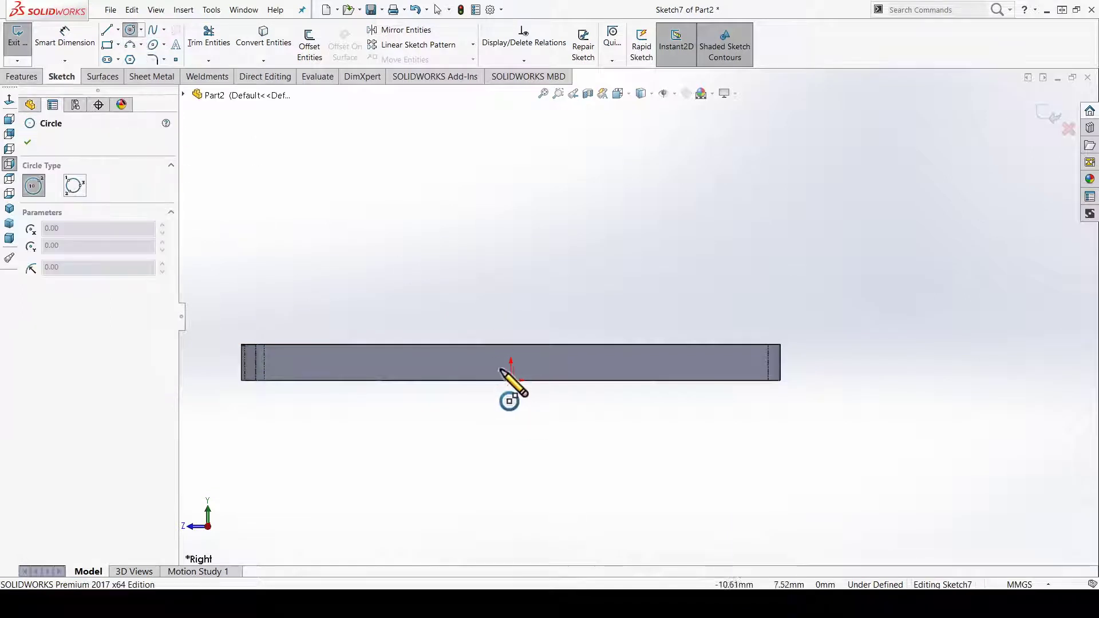
{"action": "scroll", "coordinate": [518, 381], "scroll_direction": "down", "scroll_amount": 2}
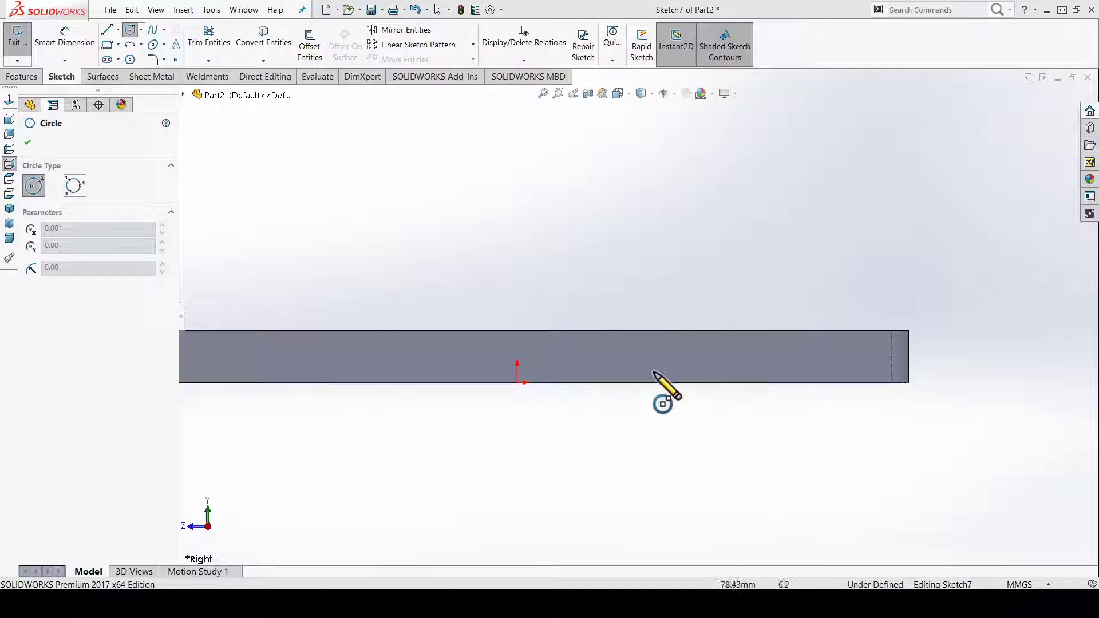
{"action": "scroll", "coordinate": [620, 353], "scroll_direction": "up", "scroll_amount": 2}
{"action": "scroll", "coordinate": [630, 352], "scroll_direction": "down", "scroll_amount": 1}
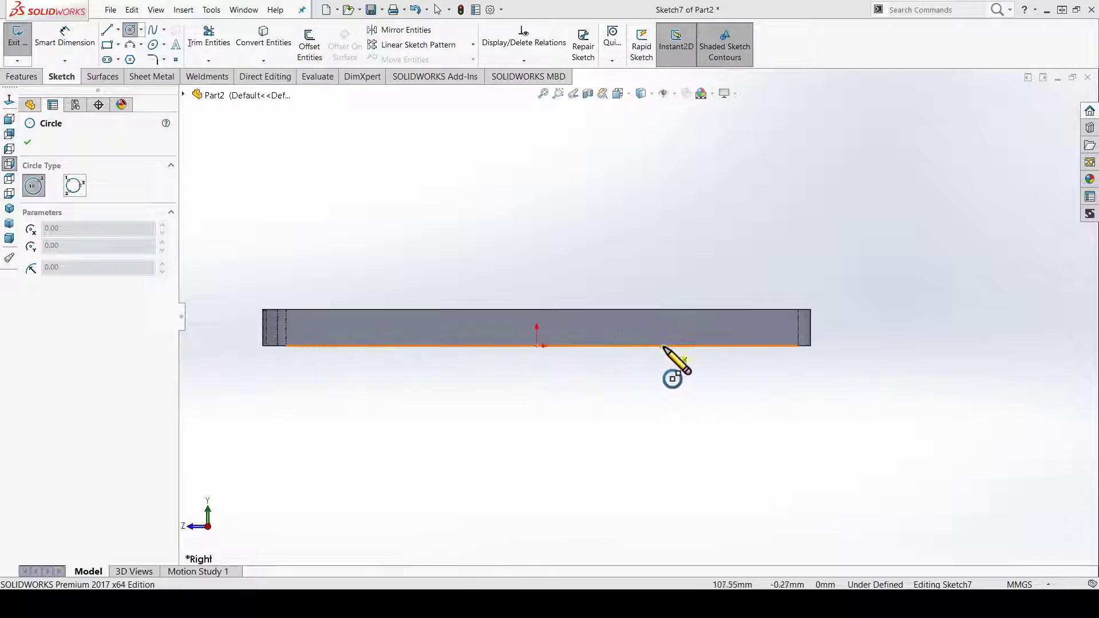
{"action": "left_click", "coordinate": [598, 326]}
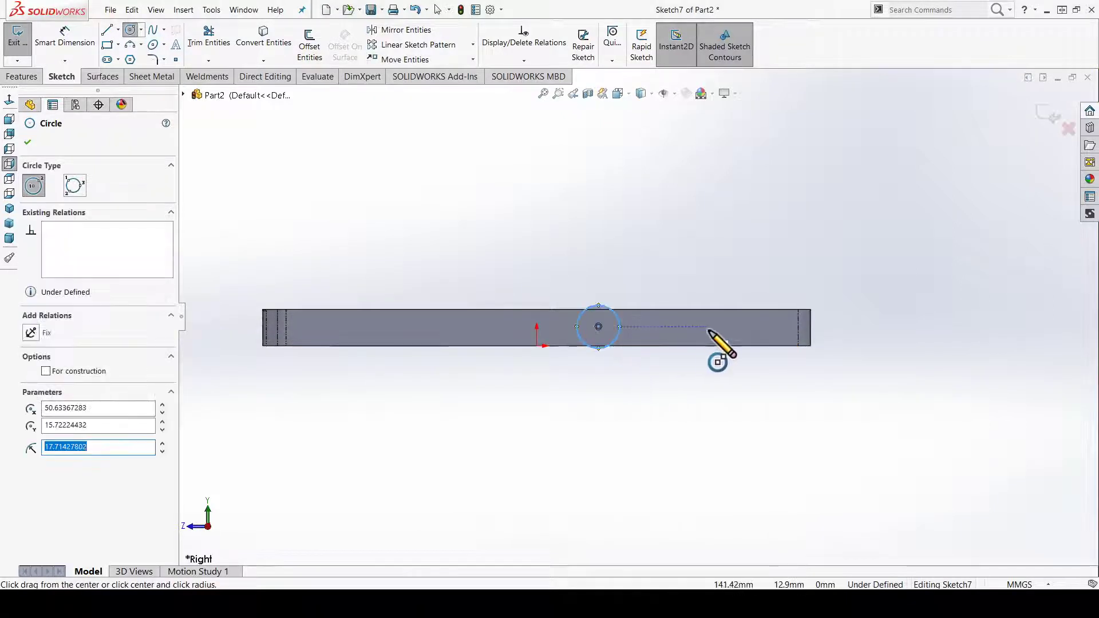
{"action": "left_click", "coordinate": [735, 326]}
{"action": "key", "text": "Escape"}
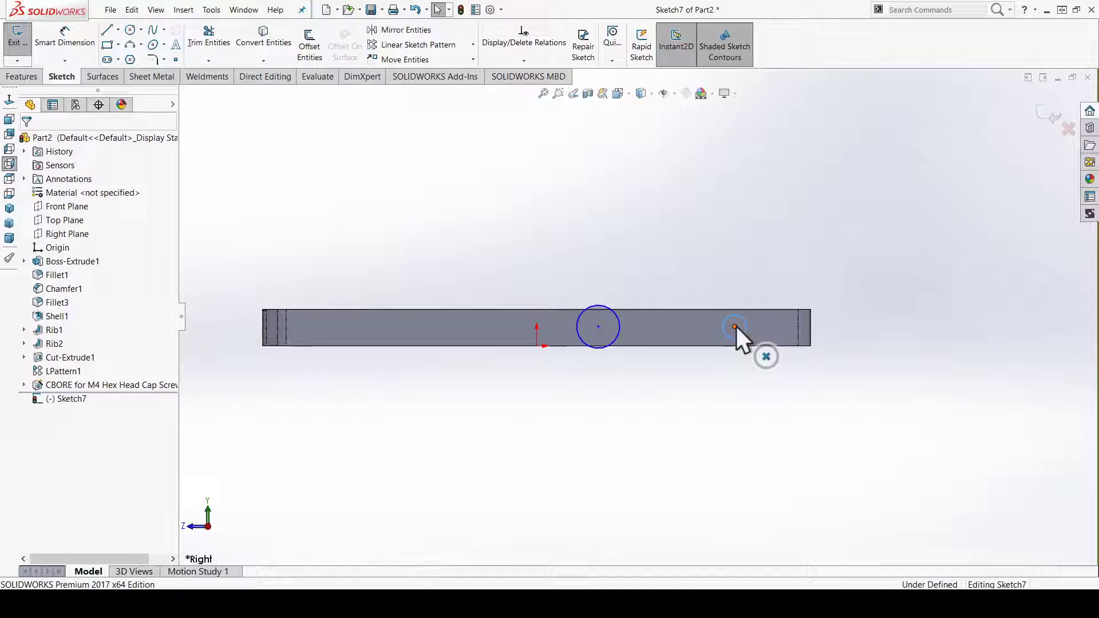
{"action": "left_click", "coordinate": [736, 327]}
{"action": "key", "text": "Escape"}
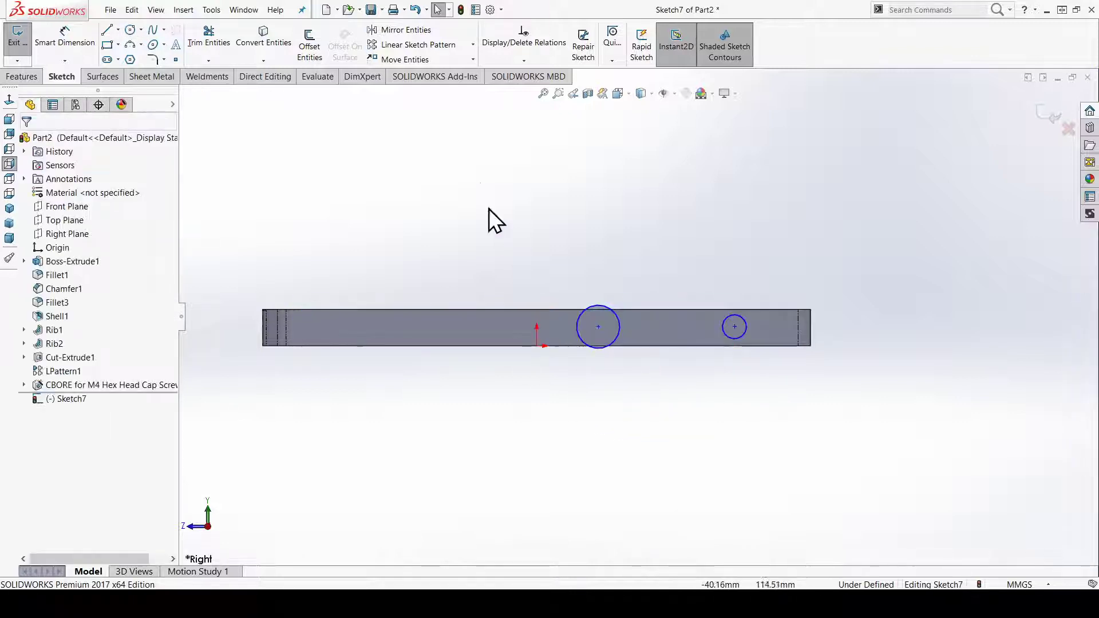
Draw a centerline from the right edge to the origin and snap both circles onto it.
{"action": "left_click", "coordinate": [118, 48]}
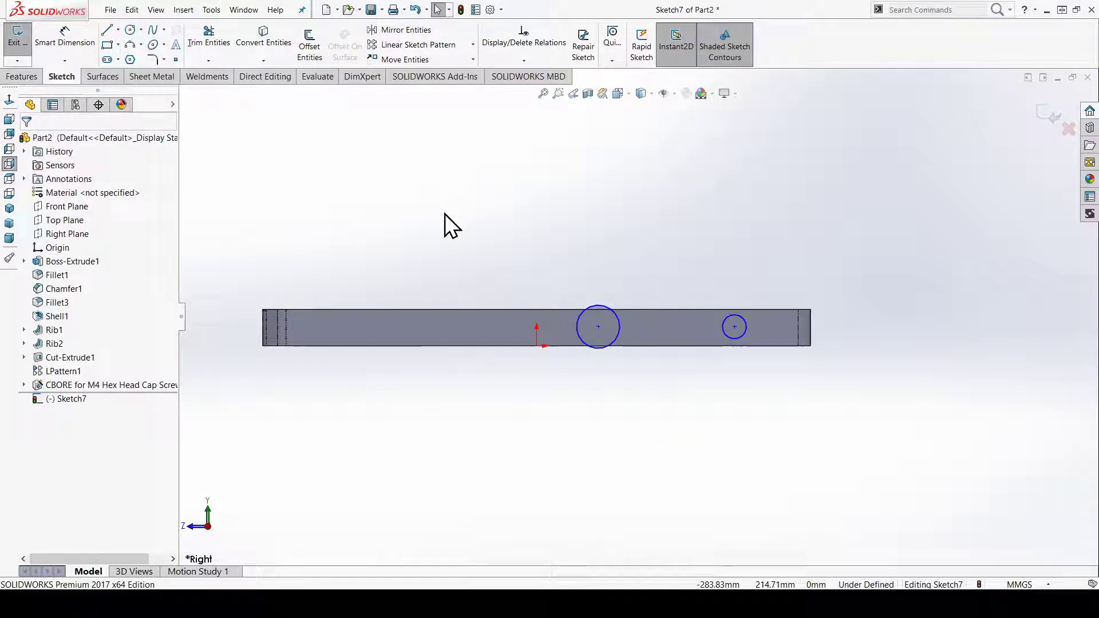
{"action": "left_click", "coordinate": [809, 327]}
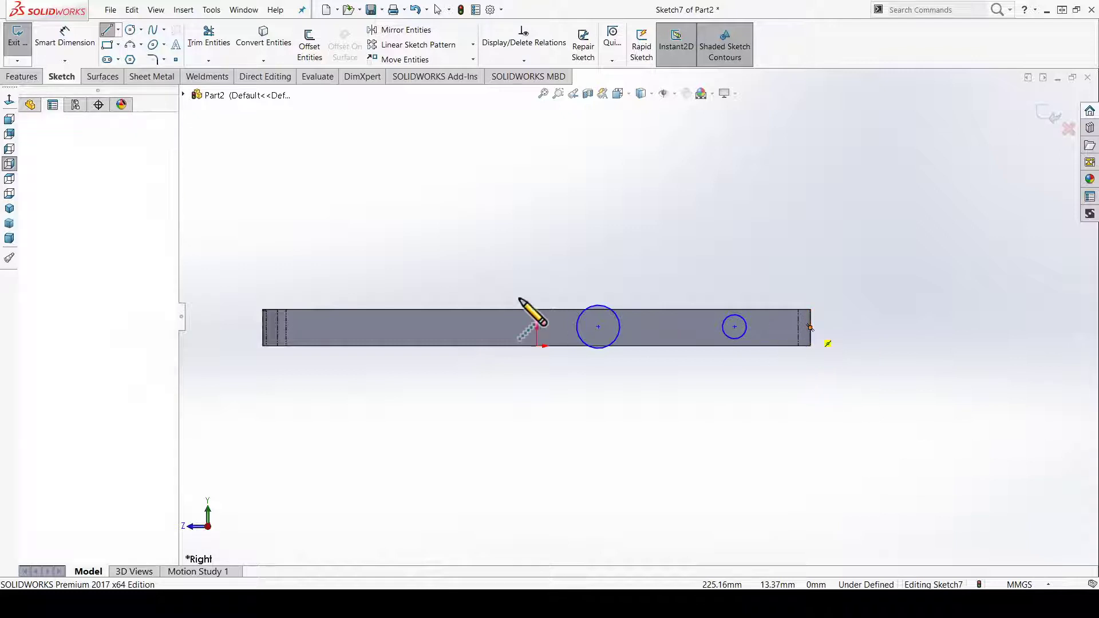
{"action": "left_click", "coordinate": [537, 328]}
{"action": "key", "text": "Escape"}
{"action": "left_click_drag", "start_coordinate": [598, 328], "coordinate": [595, 328]}
{"action": "mouse_move", "coordinate": [735, 327]}
{"action": "left_mouse_down"}
{"action": "mouse_move", "coordinate": [739, 343]}
{"action": "mouse_move", "coordinate": [741, 327]}
{"action": "left_mouse_up"}
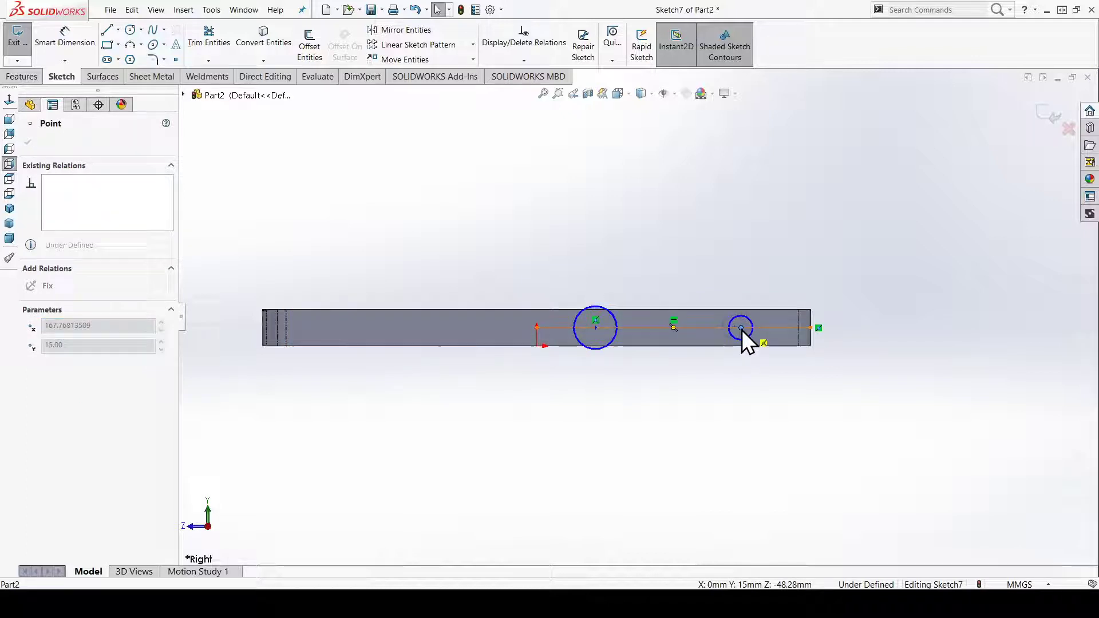
{"action": "left_click", "coordinate": [676, 390]}
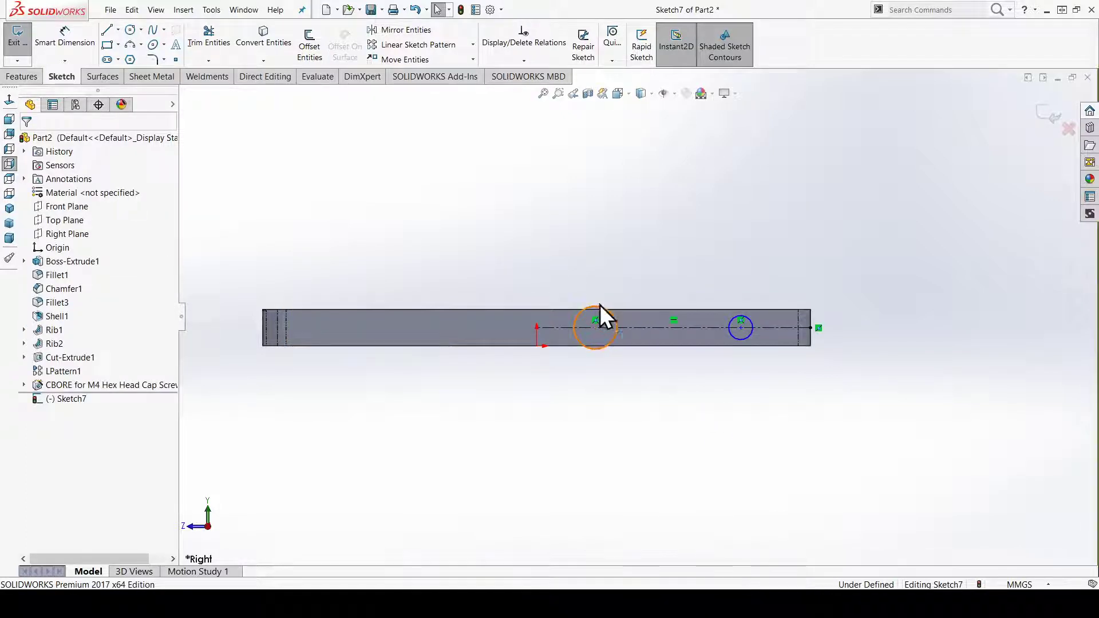
{"action": "left_click_drag", "start_coordinate": [750, 337], "coordinate": [614, 290]}
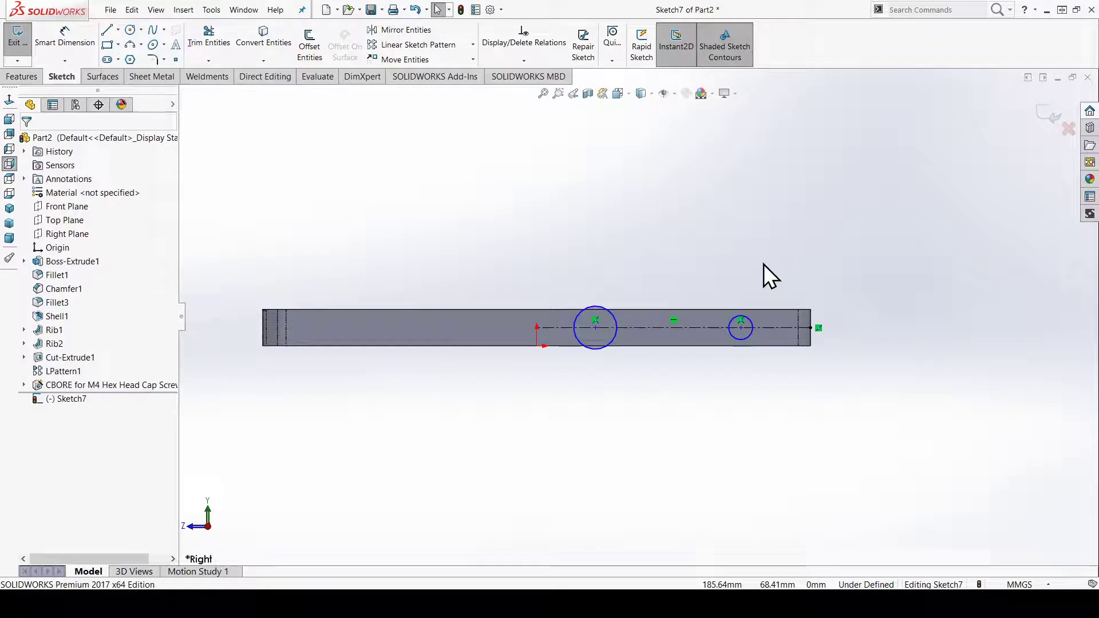
Make the two circles equal and dimension their diameter to 5.50.
{"action": "left_click_drag", "start_coordinate": [764, 262], "coordinate": [558, 314]}
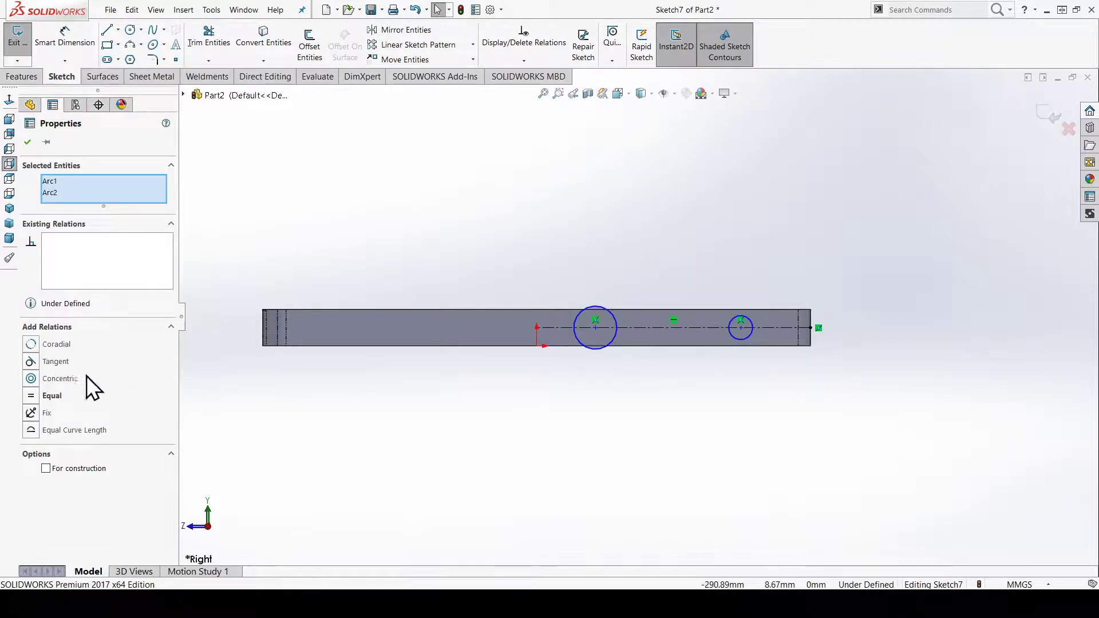
{"action": "left_click", "coordinate": [35, 395]}
{"action": "left_click", "coordinate": [765, 356]}
{"action": "scroll", "coordinate": [631, 410], "scroll_direction": "down", "scroll_amount": 2}
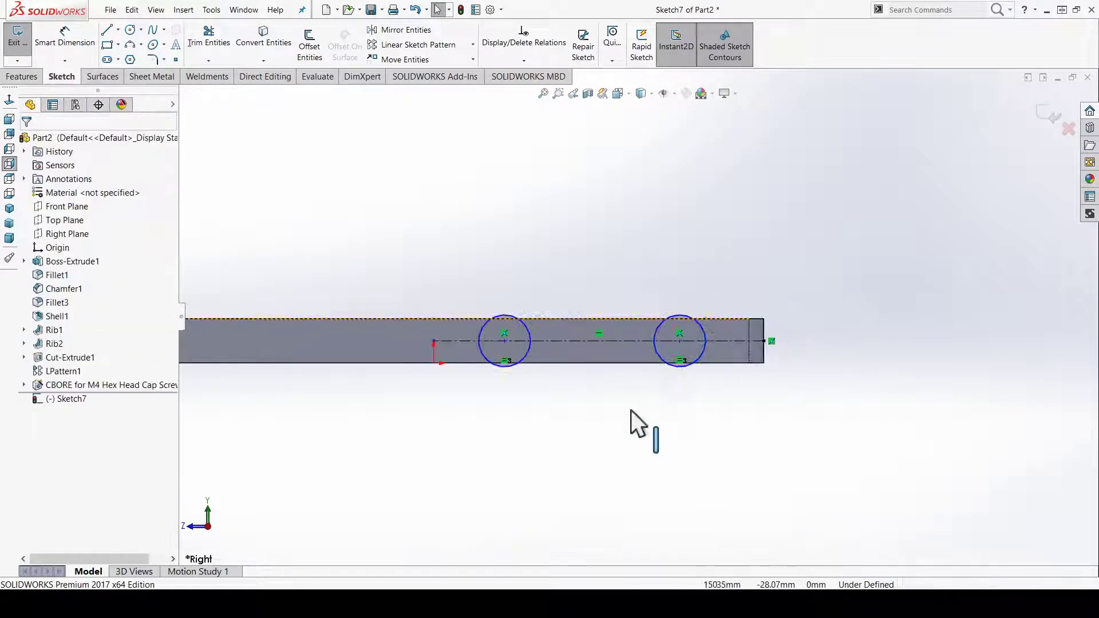
{"action": "left_click", "coordinate": [700, 324]}
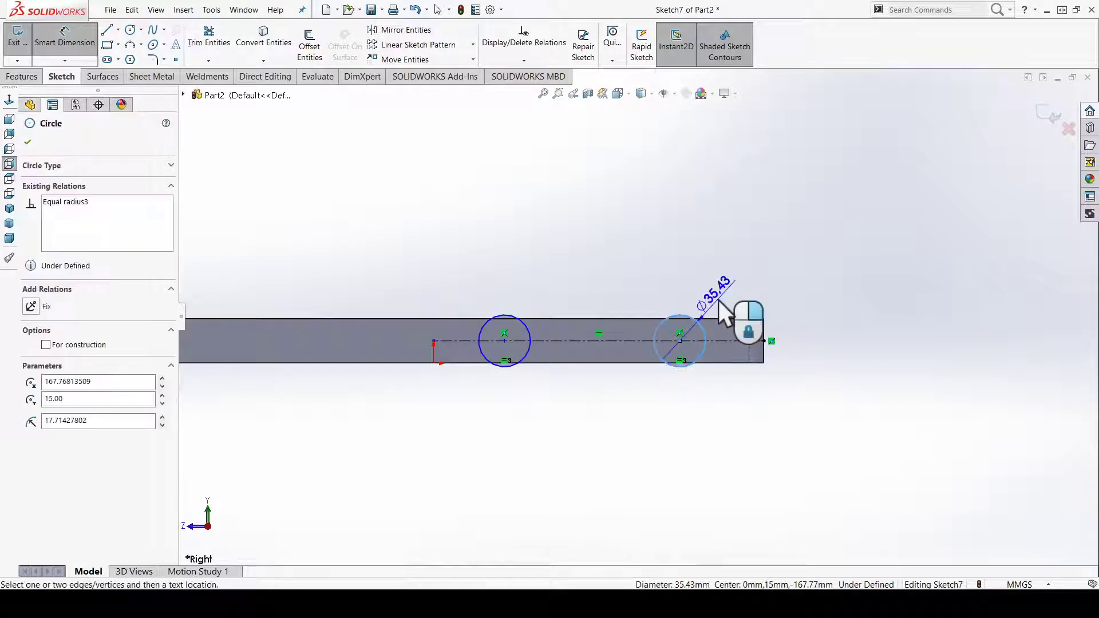
{"action": "left_click", "coordinate": [719, 300]}
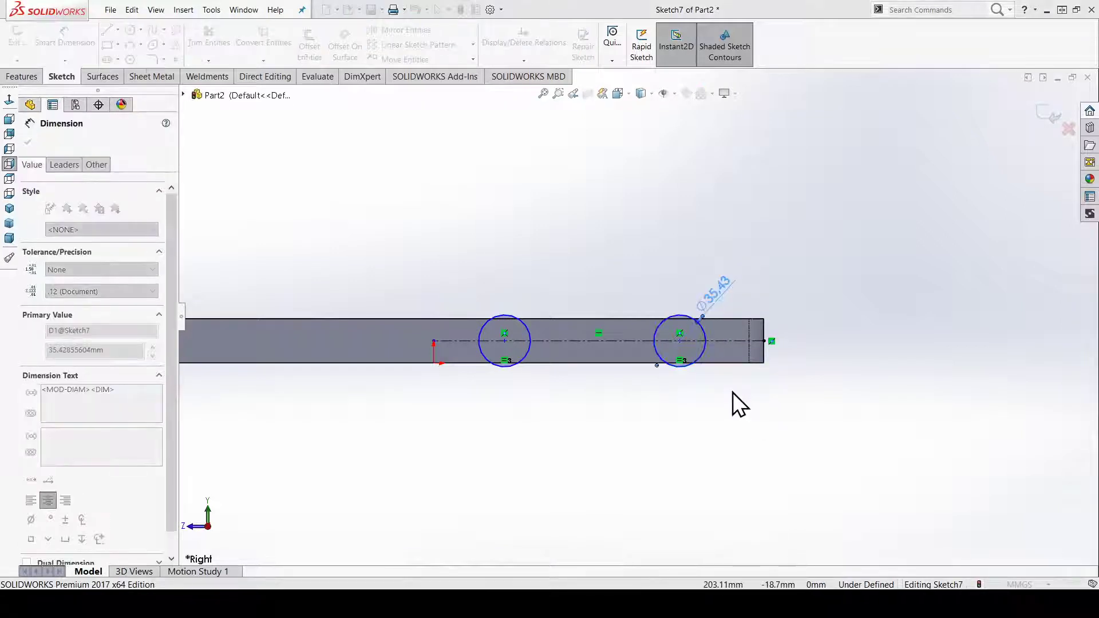
{"action": "type", "text": "5.5"}
{"action": "key", "text": "Return"}
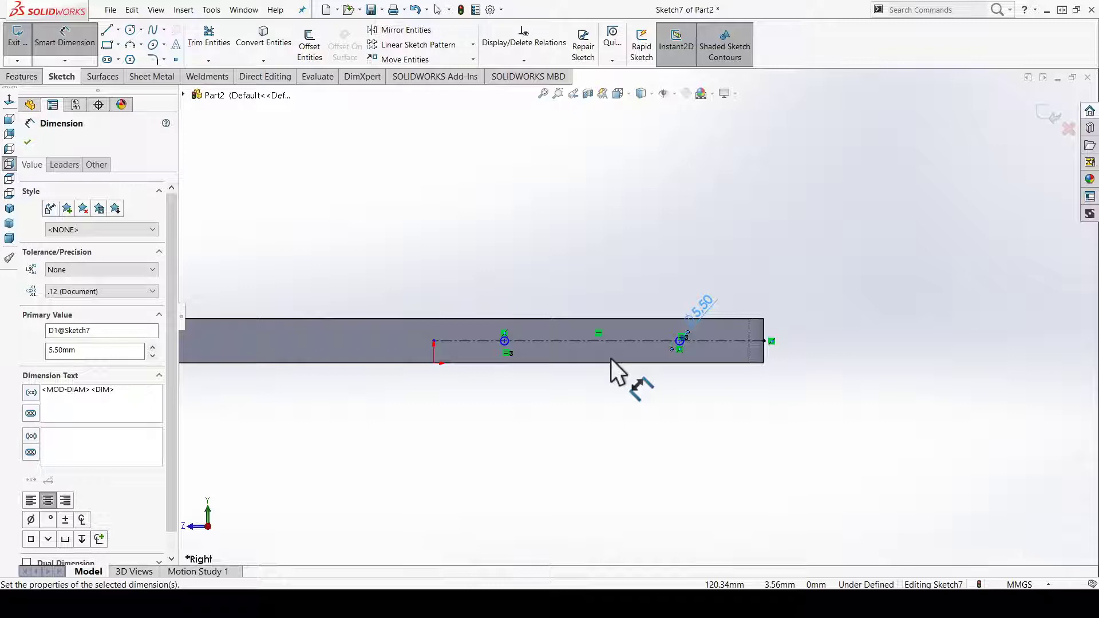
Dimension the right hole 40 from the bar's right edge.
{"action": "mouse_move", "coordinate": [628, 343]}
{"action": "middle_mouse_down"}
{"action": "mouse_move", "coordinate": [664, 381]}
{"action": "mouse_move", "coordinate": [687, 290]}
{"action": "middle_mouse_up"}
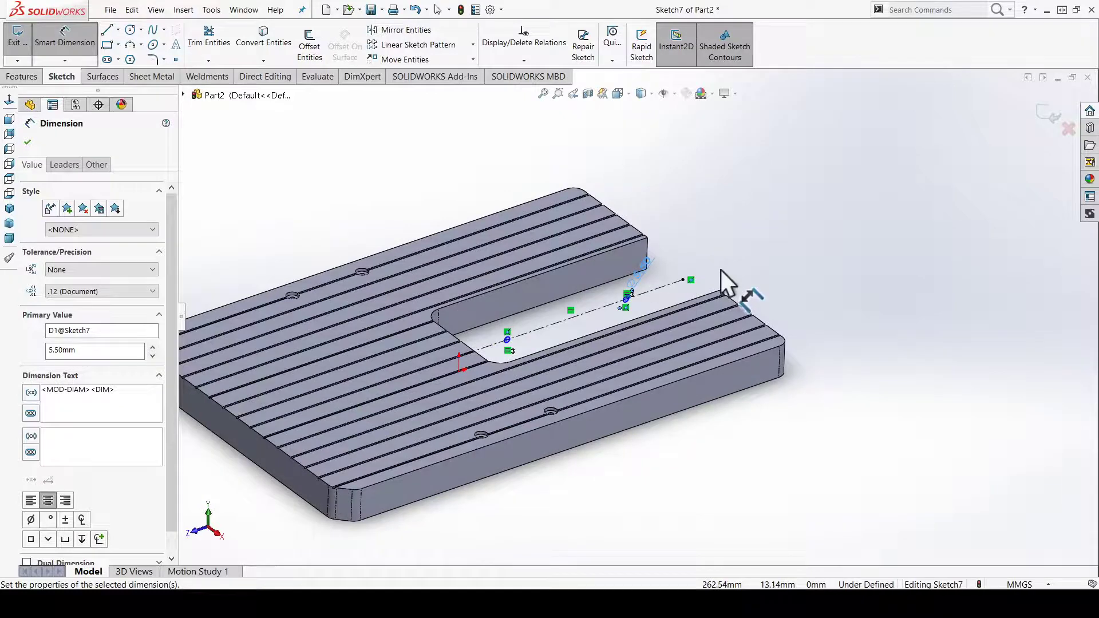
{"action": "key", "text": "ctrl+4"}
{"action": "scroll", "coordinate": [723, 286], "scroll_direction": "up", "scroll_amount": 2}
{"action": "middle_click_drag", "start_coordinate": [814, 358], "coordinate": [751, 415], "text": "ctrl"}
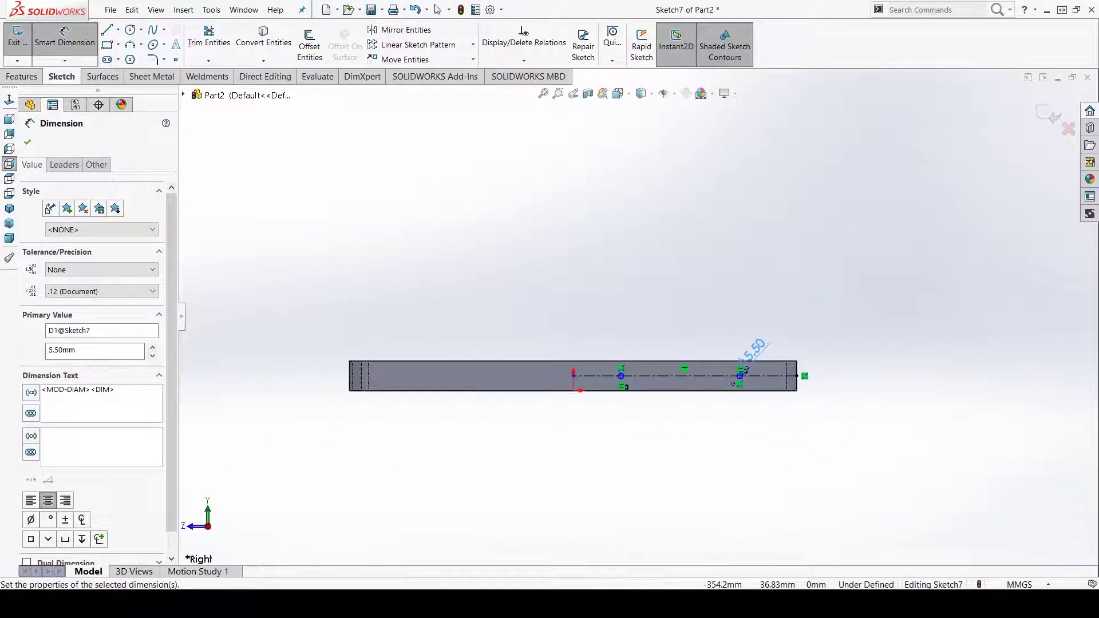
{"action": "middle_click_drag", "start_coordinate": [204, 252], "coordinate": [196, 277]}
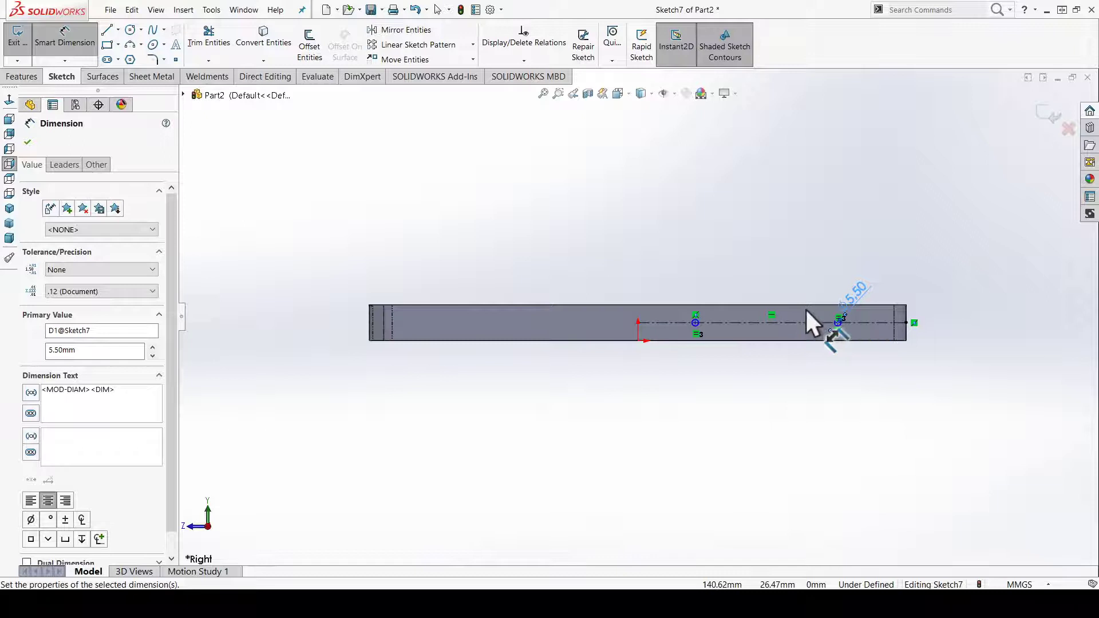
{"action": "left_click", "coordinate": [908, 312]}
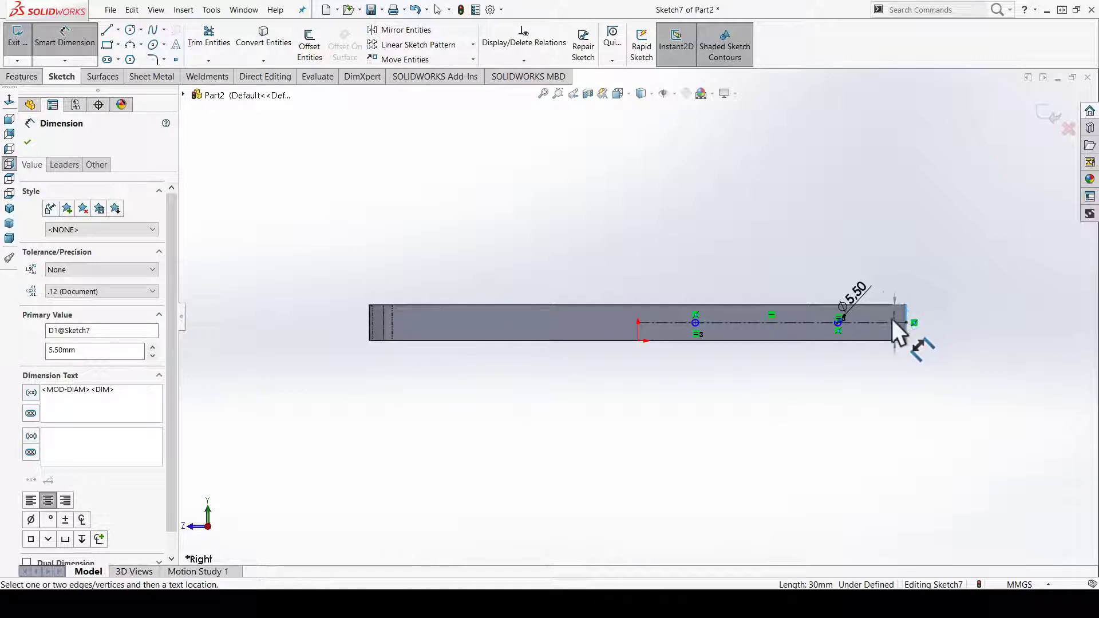
{"action": "left_click", "coordinate": [838, 323]}
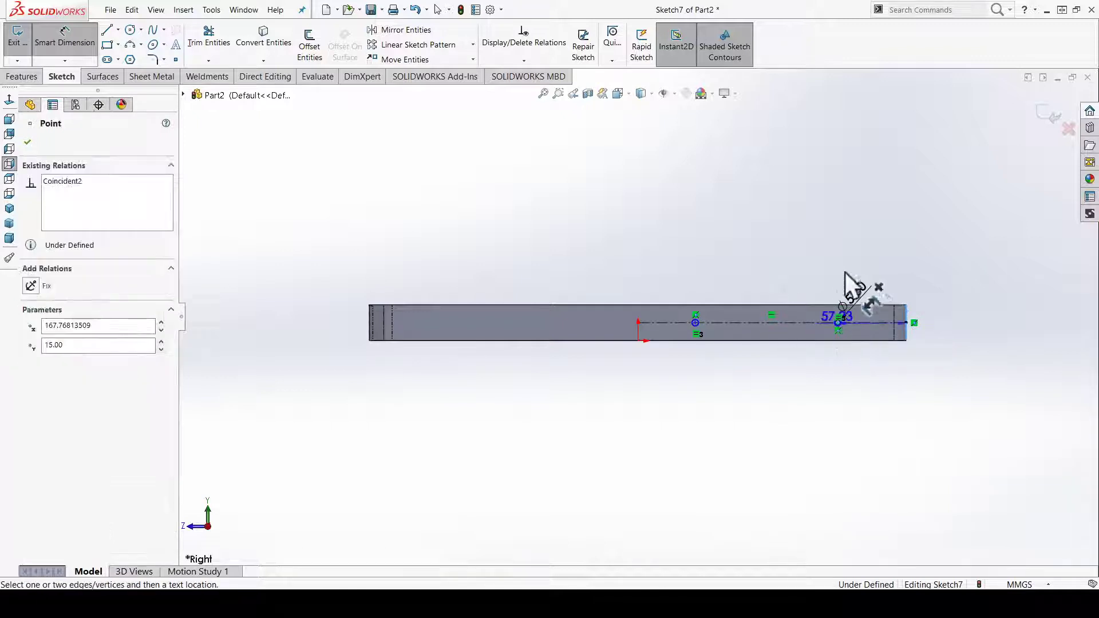
{"action": "left_click", "coordinate": [858, 256]}
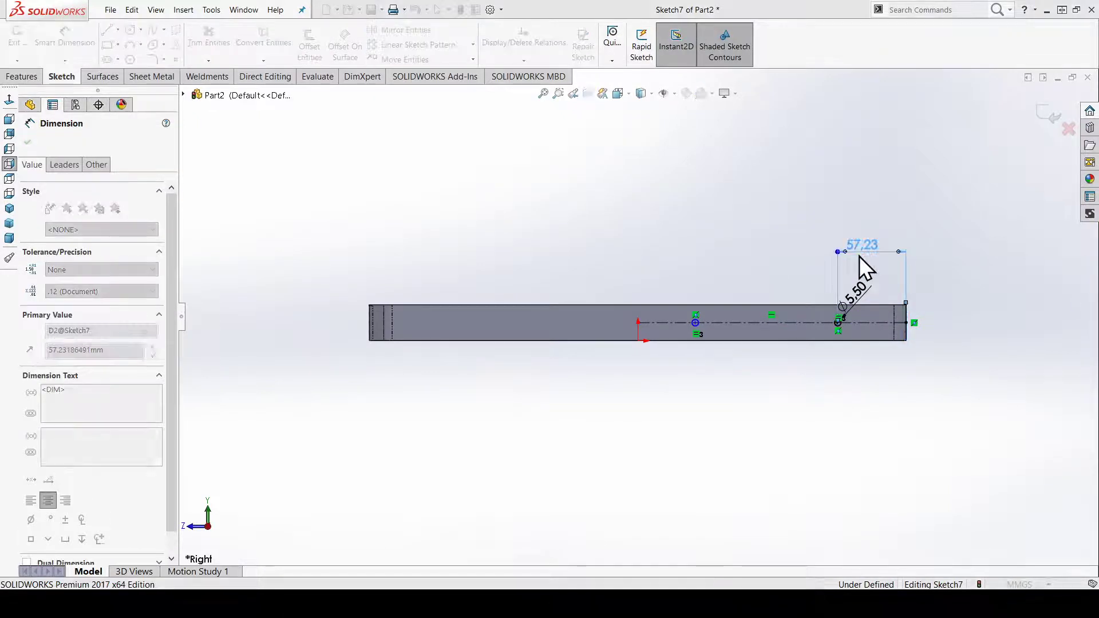
{"action": "type", "text": "40"}
{"action": "key", "text": "Return"}
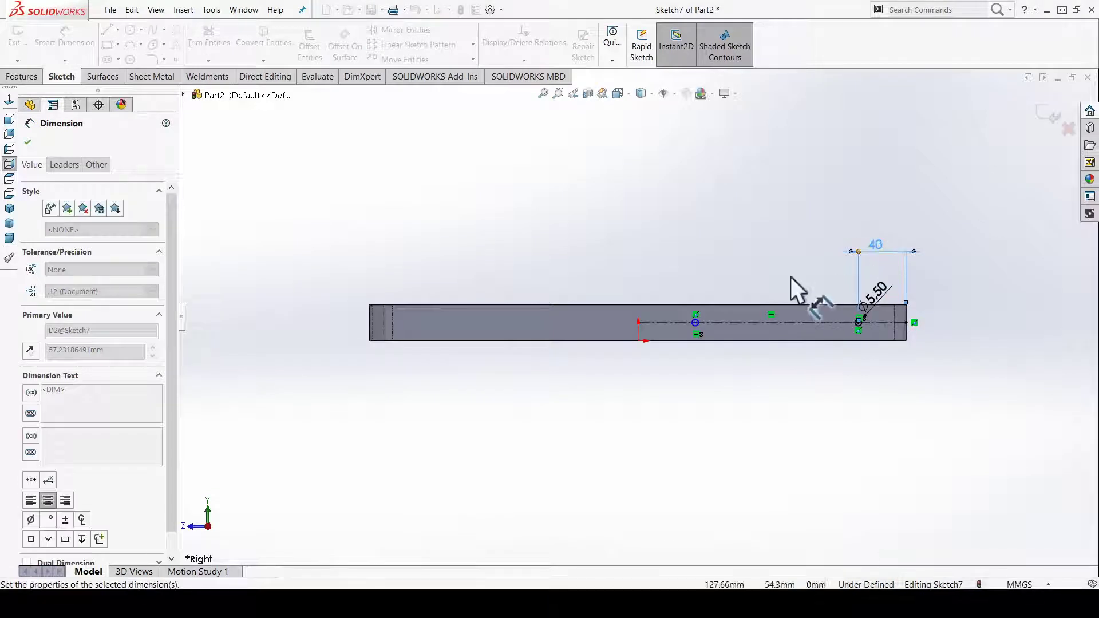
Dimension the hole centres 130 apart to fully define the sketch.
{"action": "left_click", "coordinate": [699, 321]}
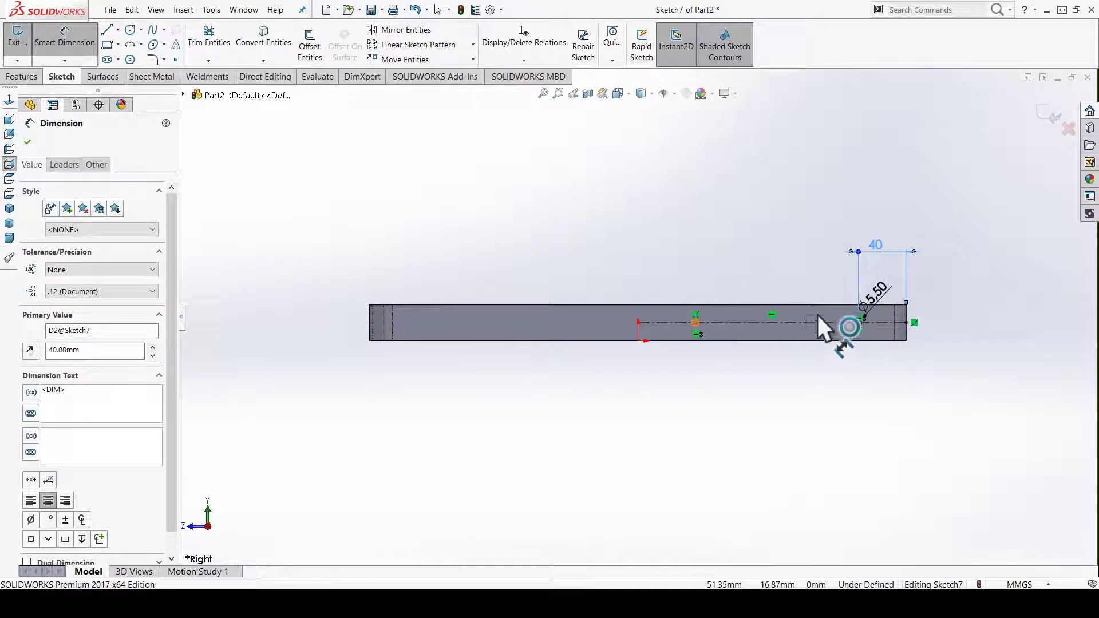
{"action": "left_click", "coordinate": [854, 323]}
{"action": "left_click", "coordinate": [752, 248]}
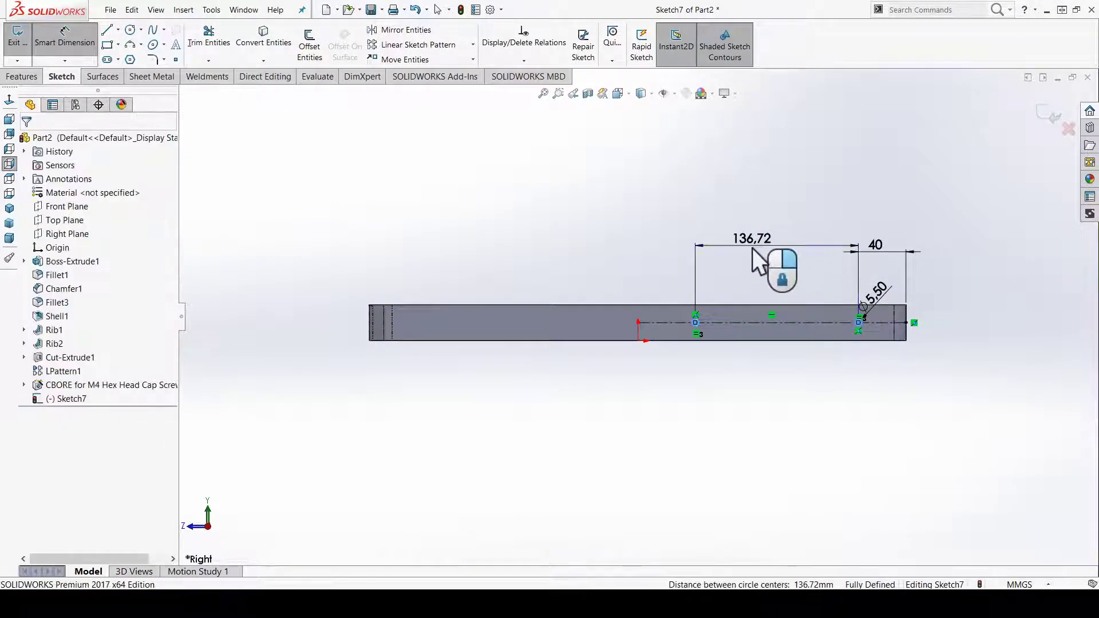
{"action": "type", "text": "130"}
{"action": "key", "text": "Return"}
{"action": "key", "text": "Escape"}
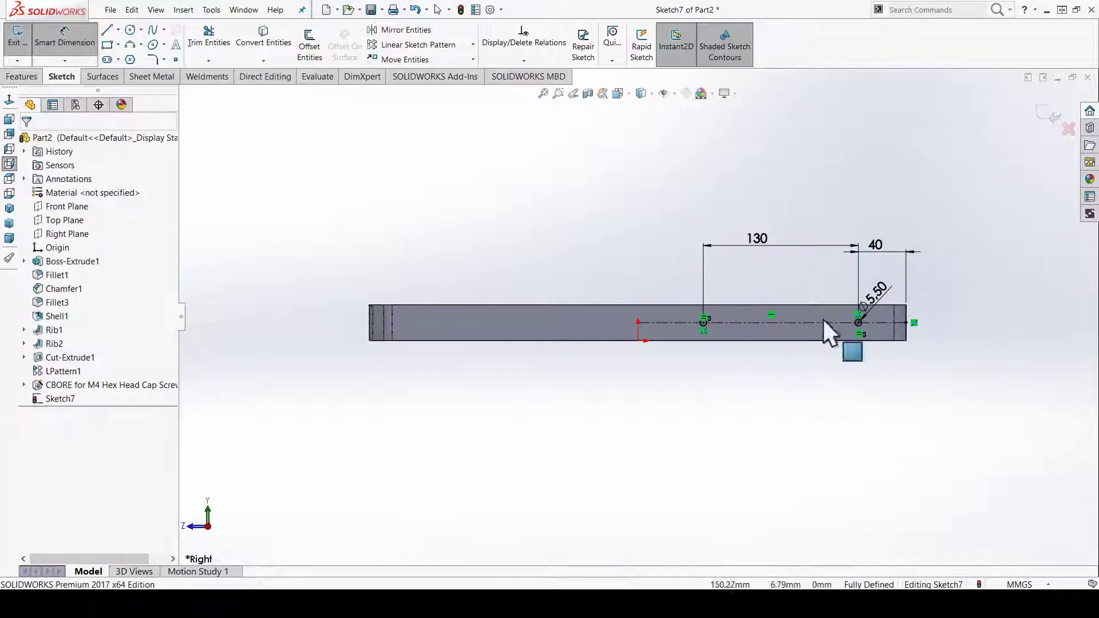
{"action": "middle_click_drag", "start_coordinate": [837, 291], "coordinate": [764, 306], "text": "ctrl"}
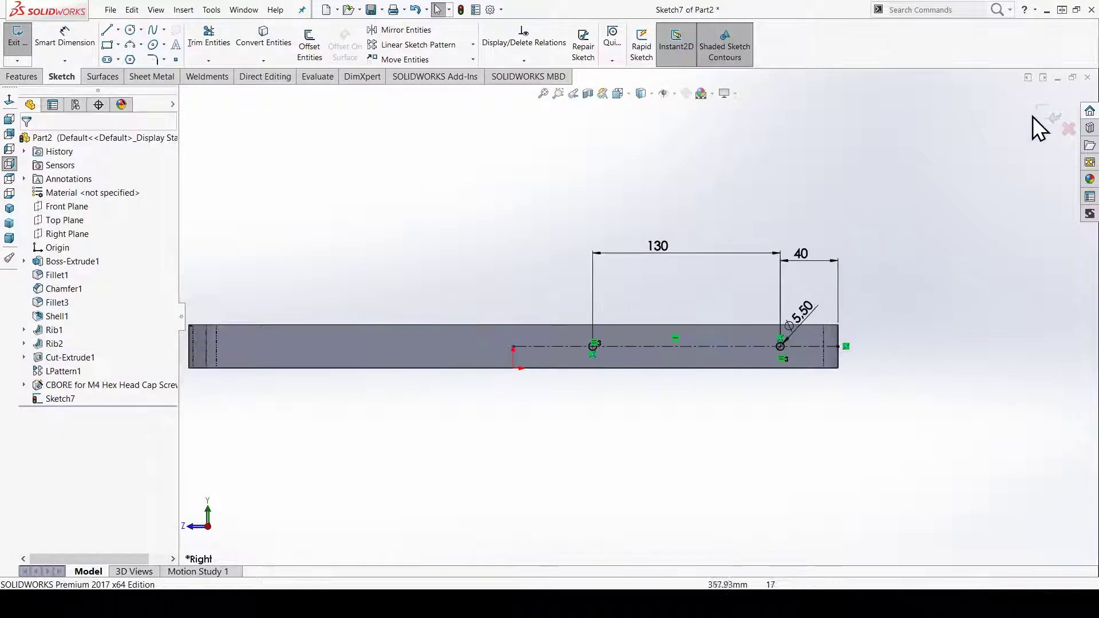
{"action": "left_click", "coordinate": [27, 81]}
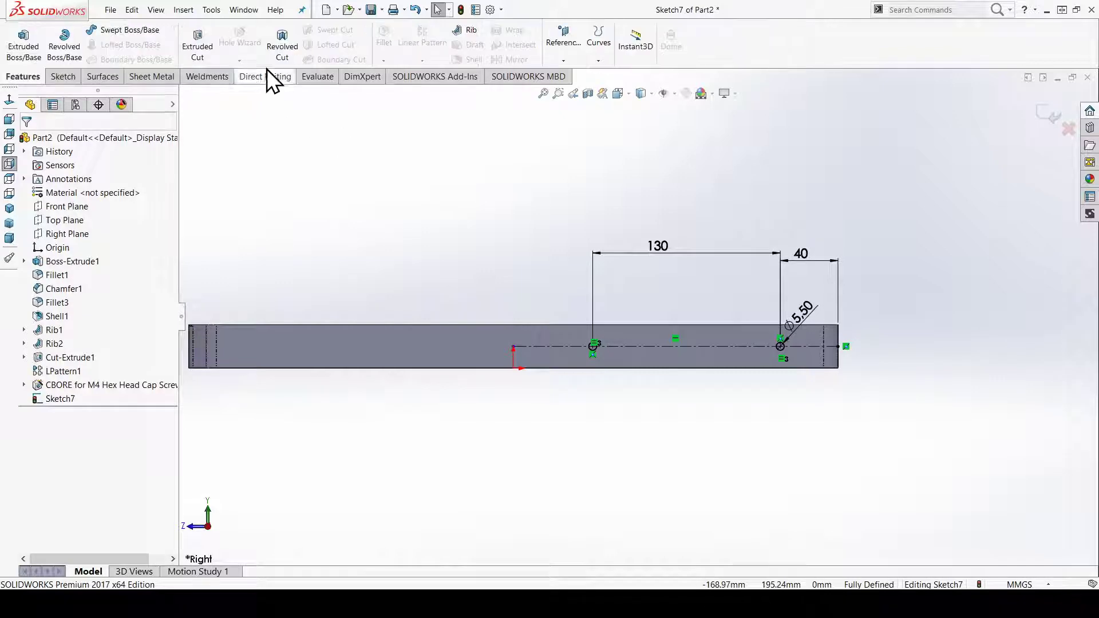
Extrude-cut the Ø5.50 circles Through All in both directions and orbit to inspect the holes.
{"action": "left_click", "coordinate": [197, 43]}
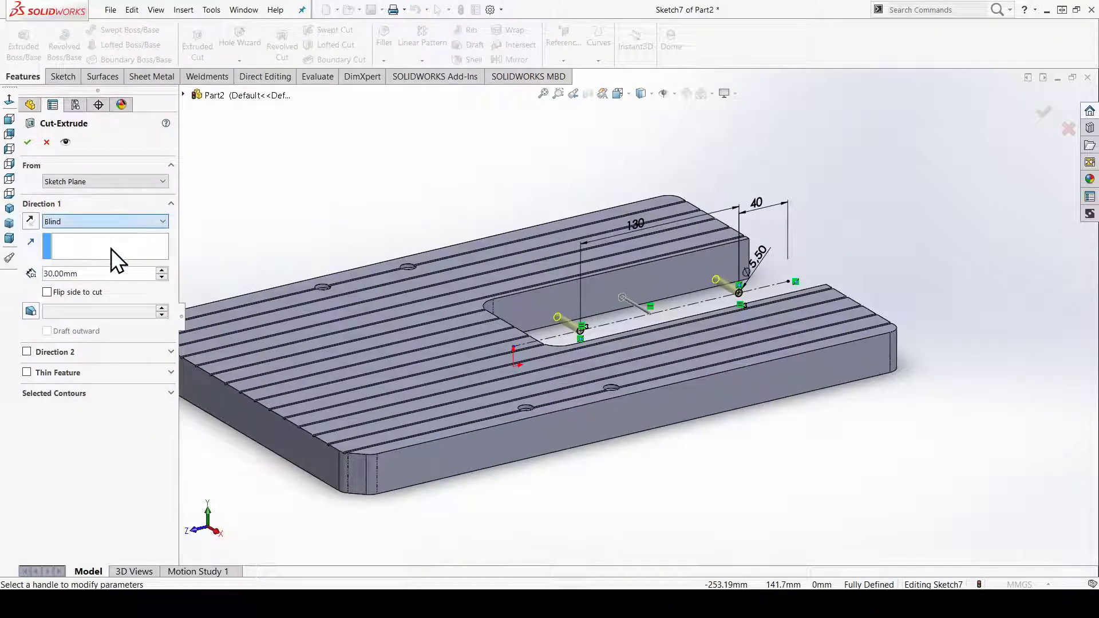
{"action": "scroll", "coordinate": [110, 245], "scroll_direction": "down", "scroll_amount": 1}
{"action": "scroll", "coordinate": [106, 225], "scroll_direction": "down", "scroll_amount": 1}
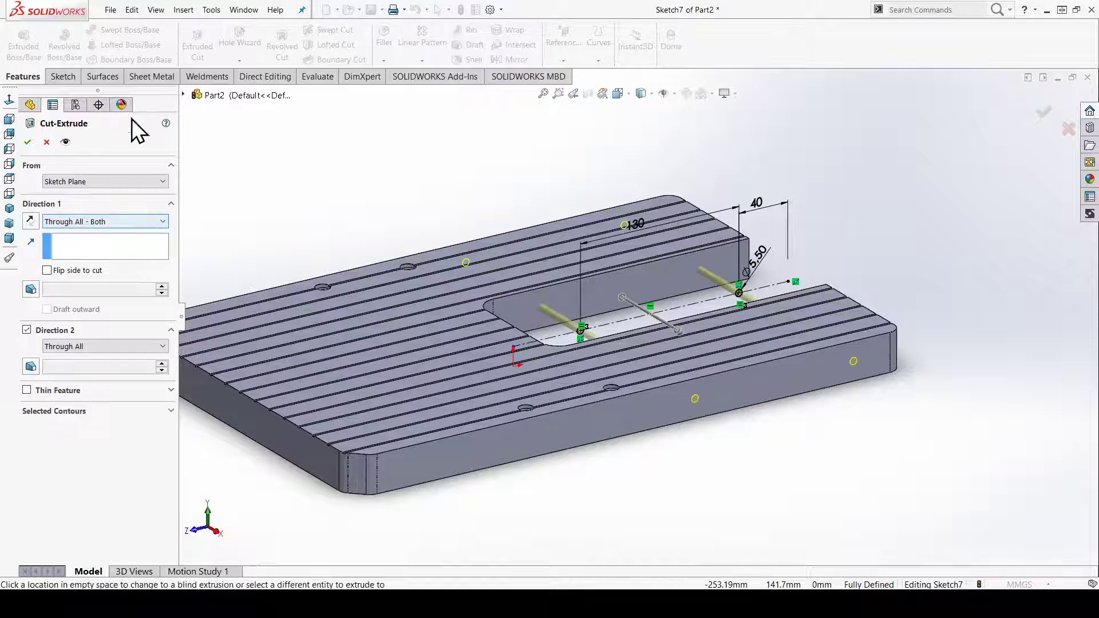
{"action": "left_click", "coordinate": [28, 142]}
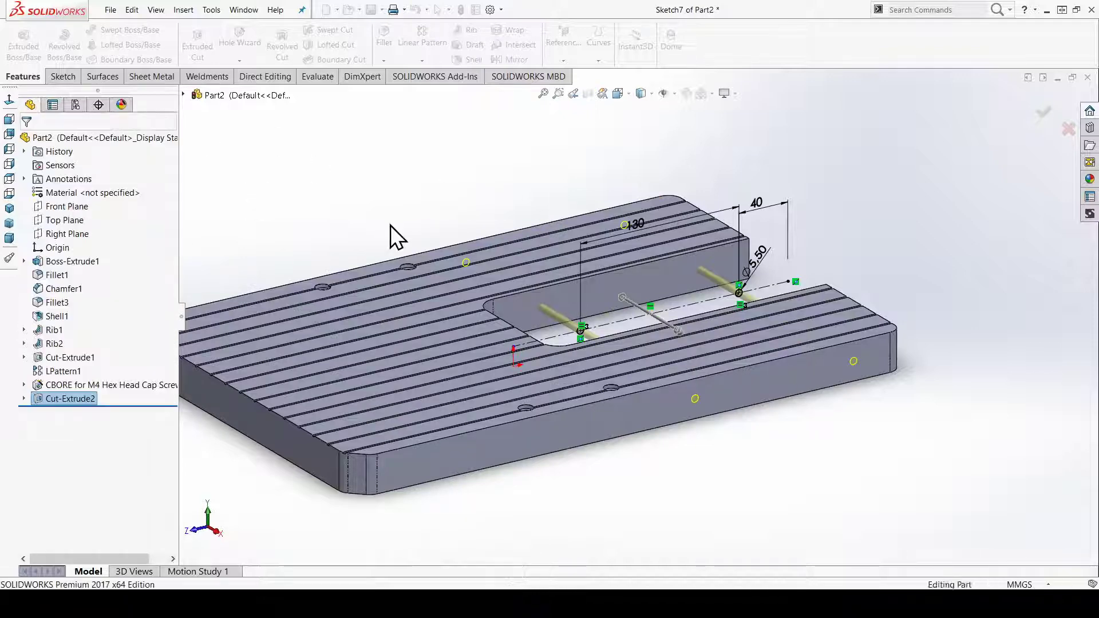
{"action": "mouse_move", "coordinate": [685, 367]}
{"action": "middle_mouse_down"}
{"action": "mouse_move", "coordinate": [613, 306]}
{"action": "mouse_move", "coordinate": [643, 527]}
{"action": "mouse_move", "coordinate": [625, 355]}
{"action": "mouse_move", "coordinate": [601, 358]}
{"action": "middle_mouse_up"}
{"action": "scroll", "coordinate": [647, 415], "scroll_direction": "down", "scroll_amount": 3}
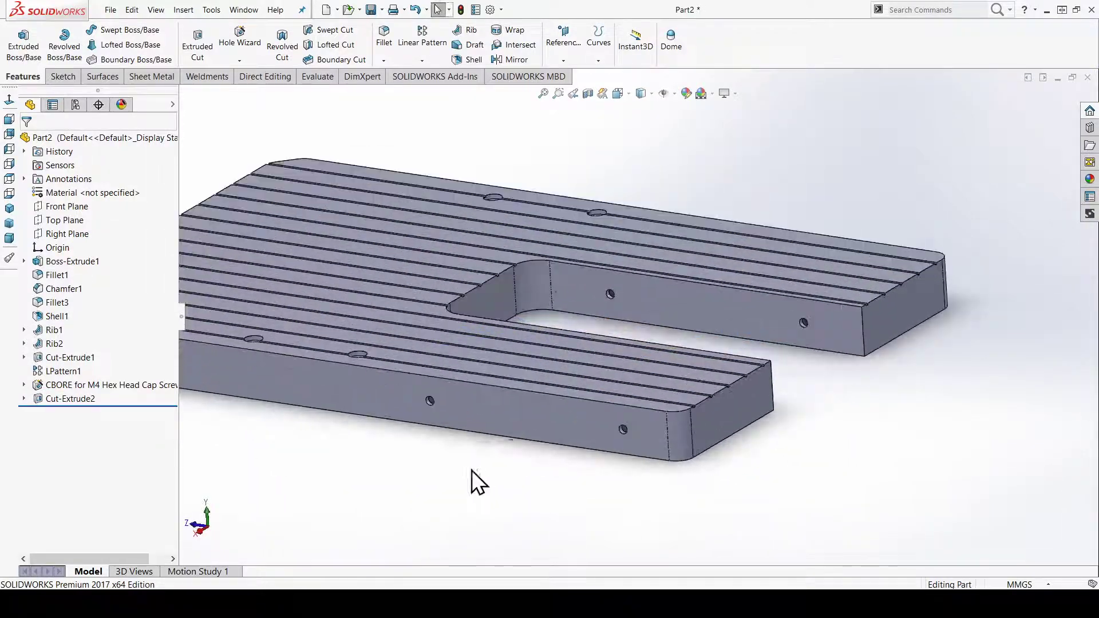
{"action": "left_click", "coordinate": [476, 407]}
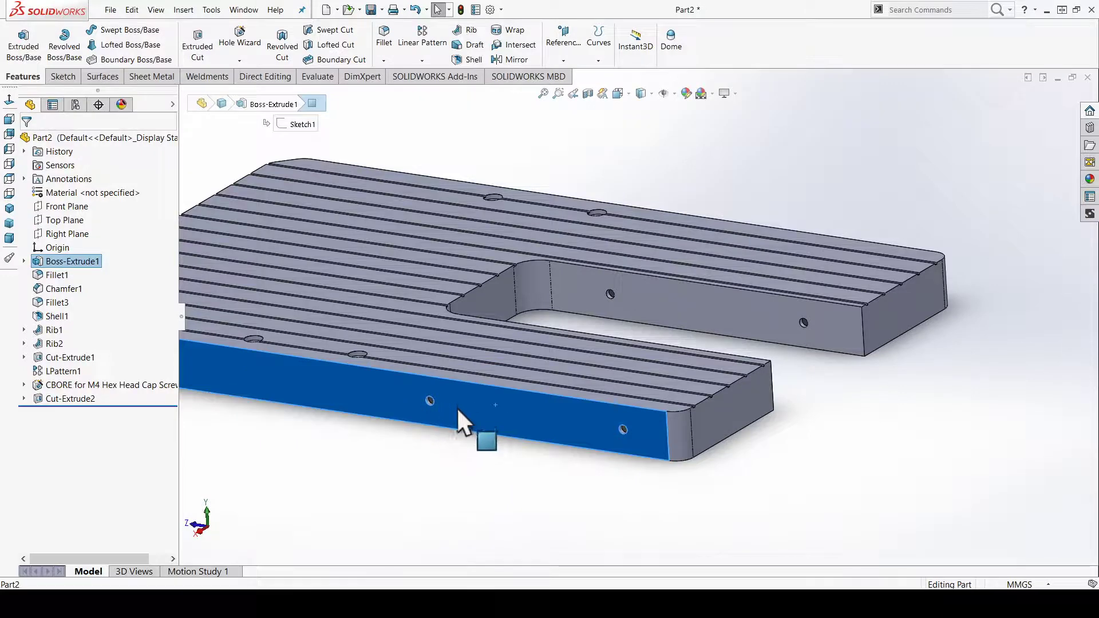
Start a sketch on the outer side face and draw circles over the wall holes.
{"action": "left_click", "coordinate": [515, 369]}
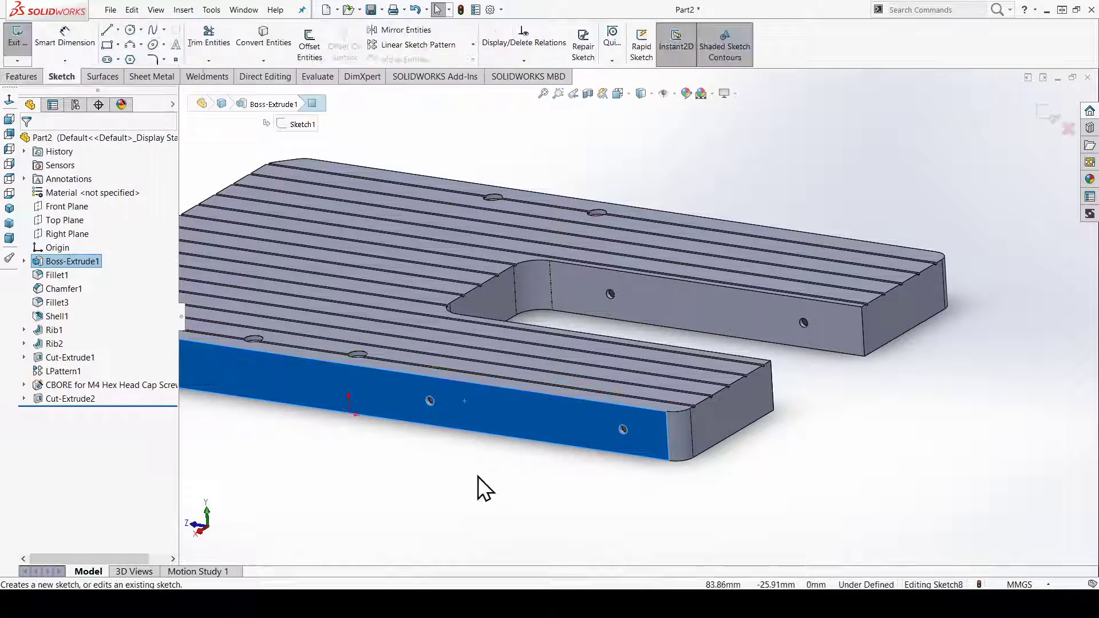
{"action": "scroll", "coordinate": [736, 361], "scroll_direction": "down", "scroll_amount": 3}
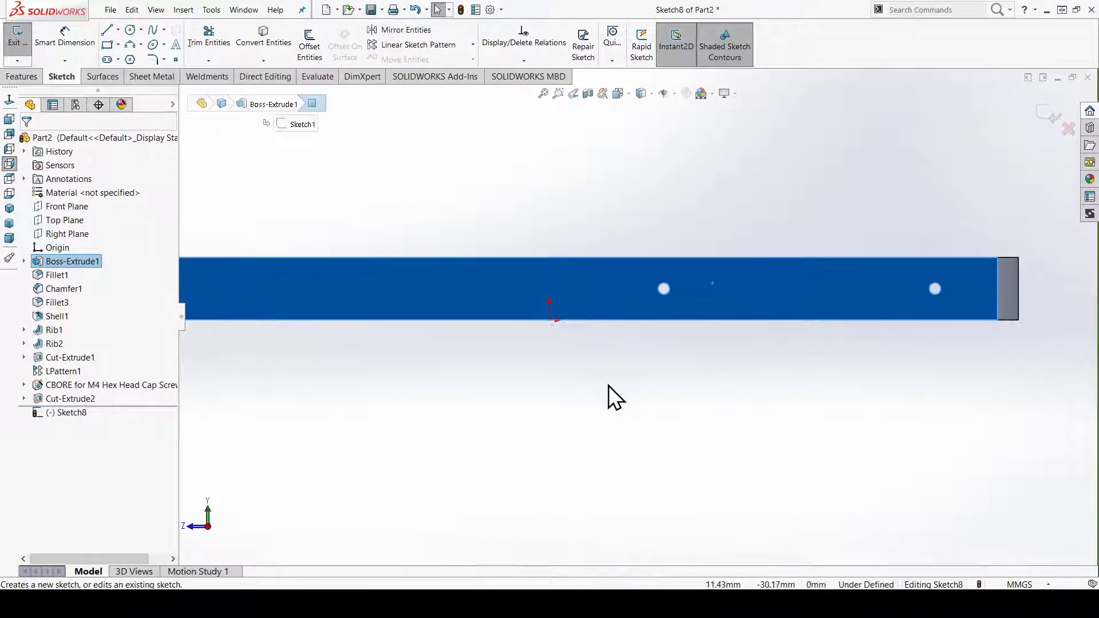
{"action": "key", "text": "c"}
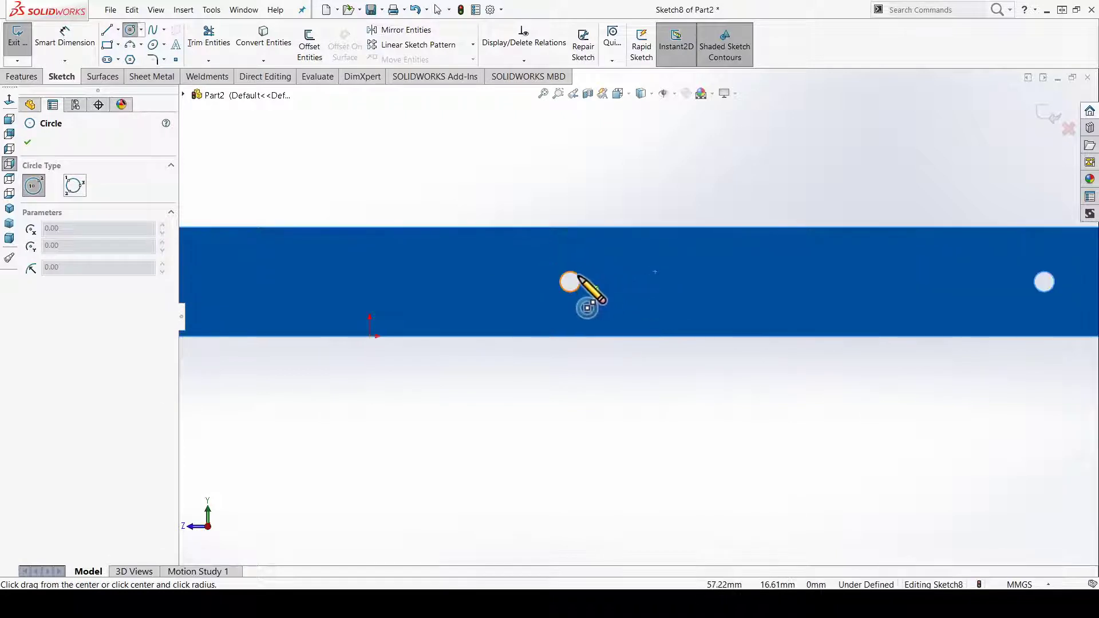
{"action": "left_click_drag", "start_coordinate": [570, 283], "coordinate": [588, 294]}
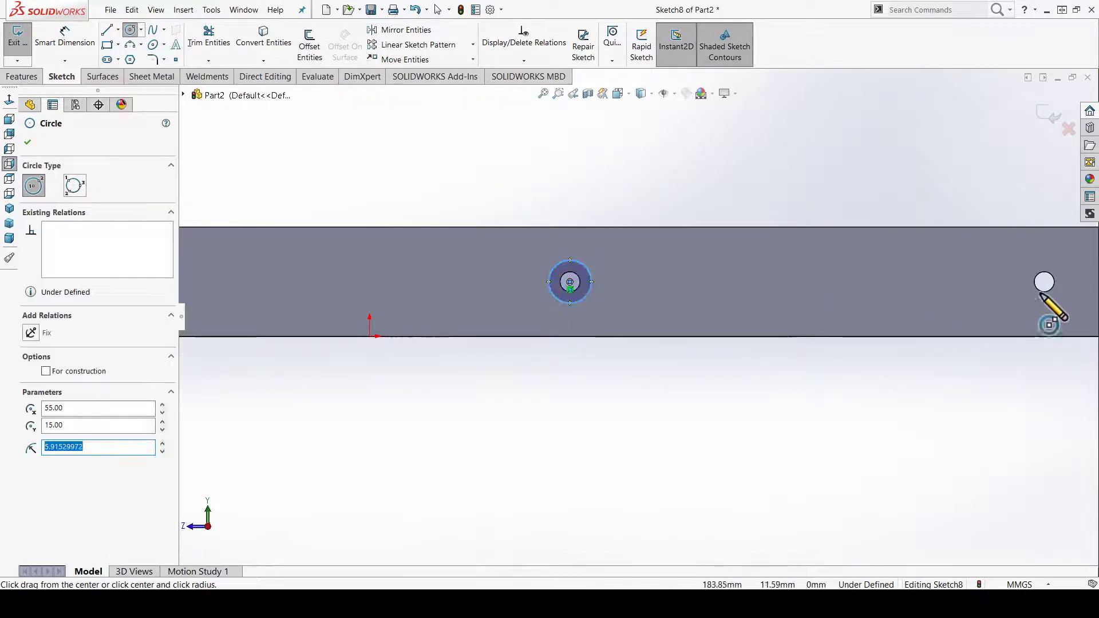
{"action": "key", "text": "Escape"}
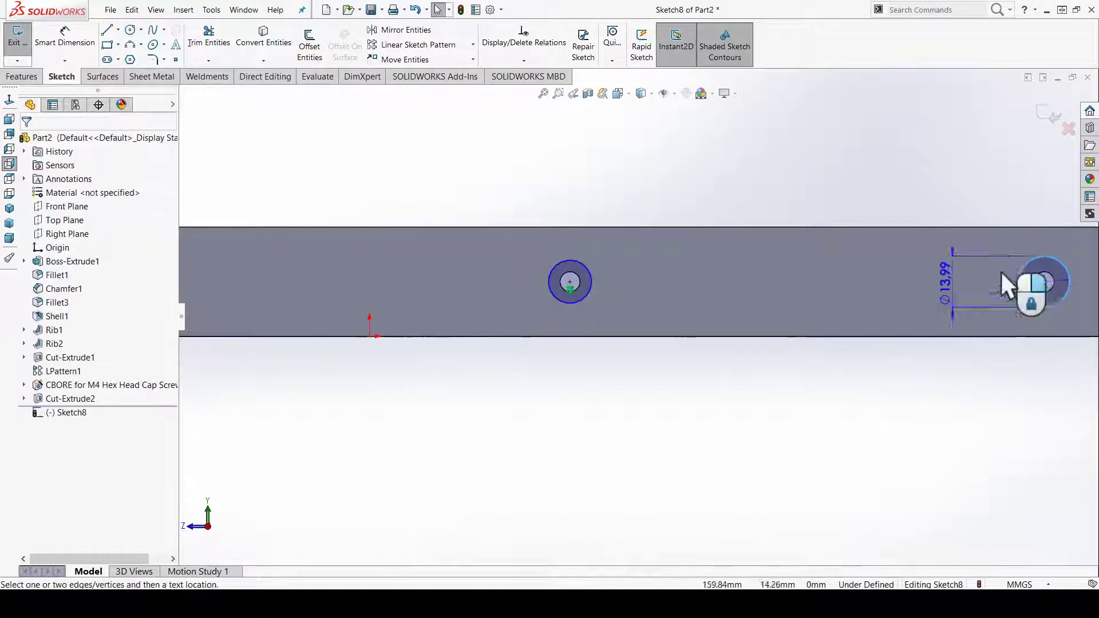
Dimension the right circle to Ø8 and make both circles equal.
{"action": "right_click_drag", "start_coordinate": [1001, 270], "coordinate": [997, 257]}
{"action": "left_click", "coordinate": [1014, 256]}
{"action": "left_click", "coordinate": [997, 244]}
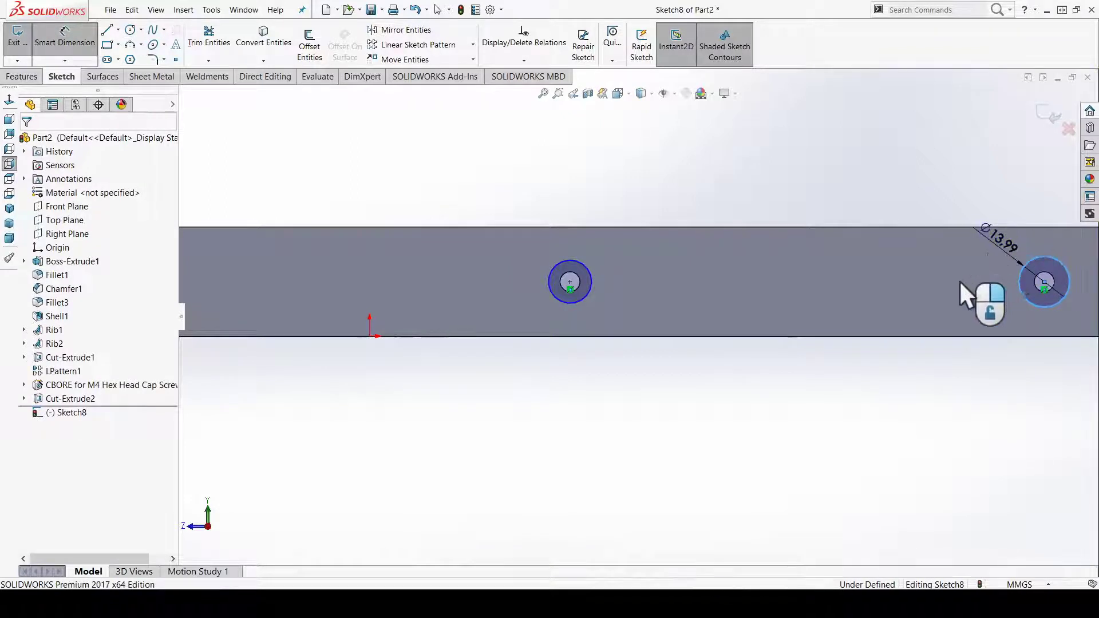
{"action": "type", "text": "8"}
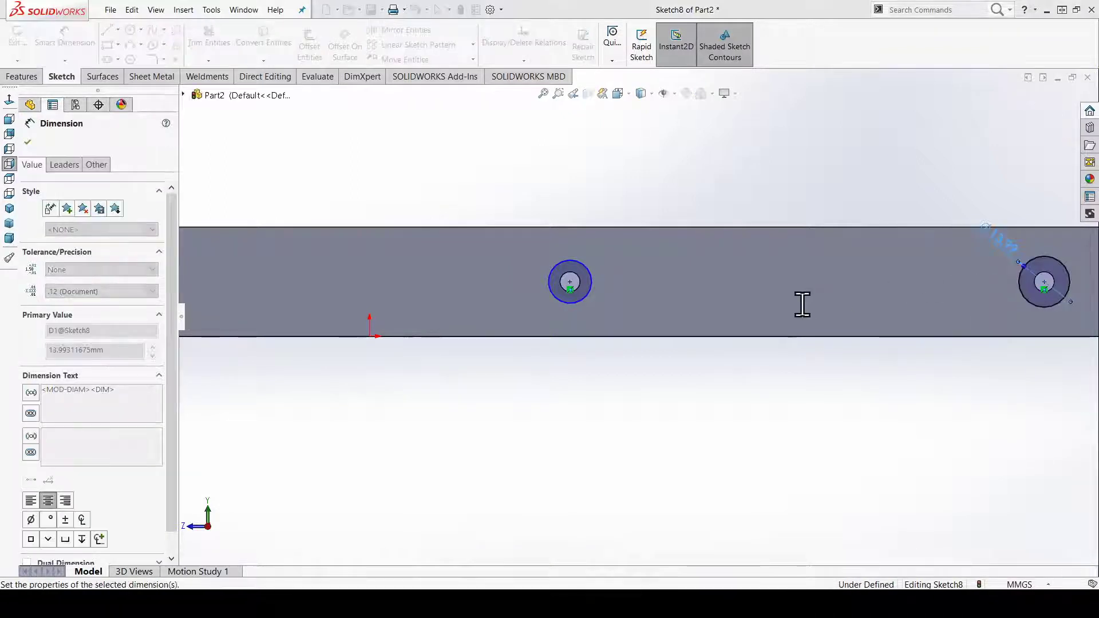
{"action": "key", "text": "Return"}
{"action": "left_click", "coordinate": [589, 267]}
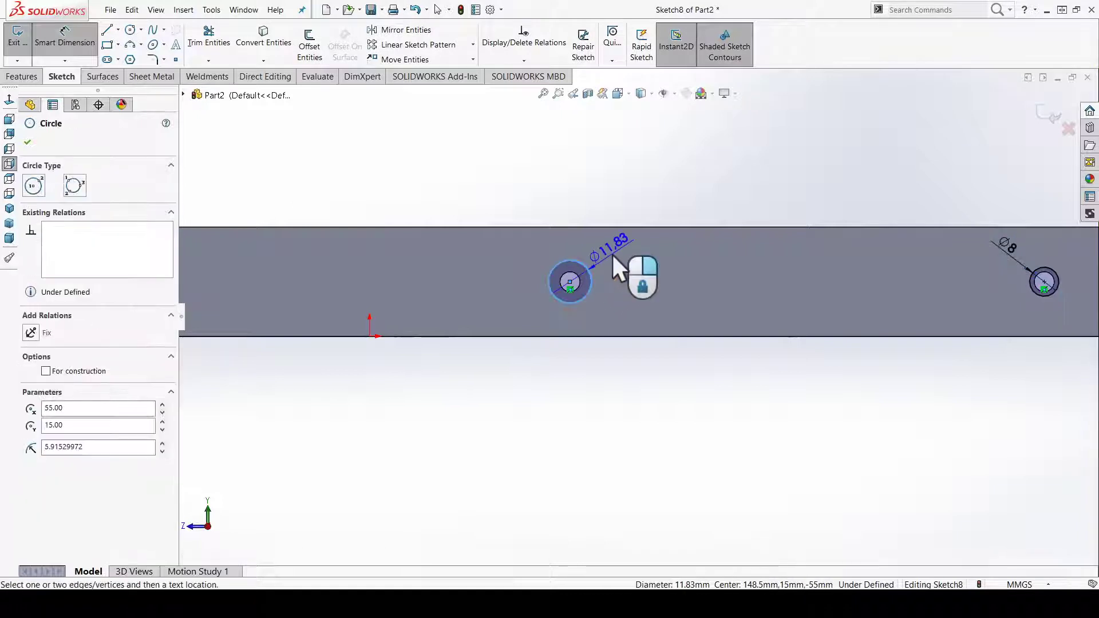
{"action": "key", "text": "Escape"}
{"action": "key", "text": "Escape"}
{"action": "left_click", "coordinate": [1043, 268]}
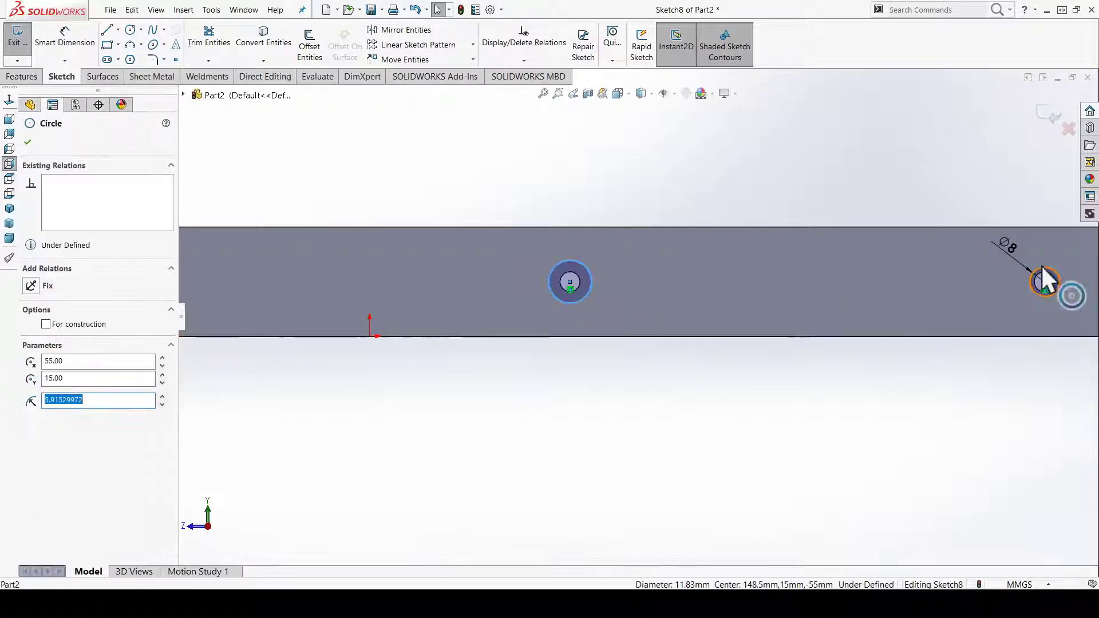
{"action": "left_click", "coordinate": [33, 395]}
{"action": "left_click", "coordinate": [465, 449]}
{"action": "mouse_move", "coordinate": [830, 318]}
{"action": "middle_mouse_down"}
{"action": "mouse_move", "coordinate": [705, 309]}
{"action": "mouse_move", "coordinate": [716, 372]}
{"action": "mouse_move", "coordinate": [417, 287]}
{"action": "middle_mouse_up"}
{"action": "left_click", "coordinate": [26, 76]}
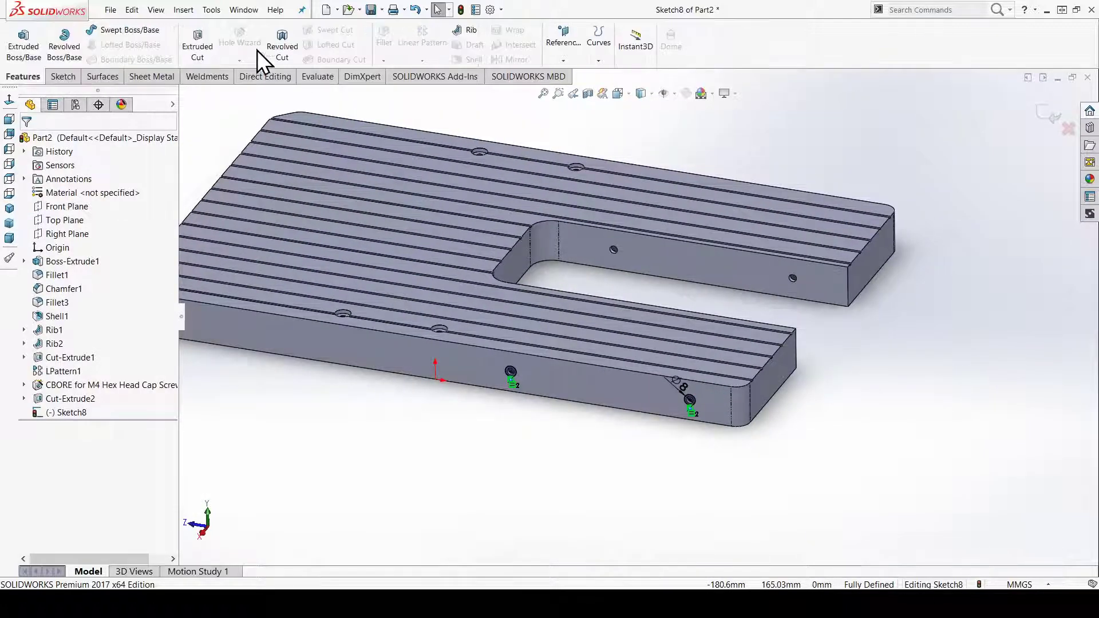
Extrude-cut the Ø8 circles Up To Next and select the resulting Cut-Extrude3.
{"action": "left_click", "coordinate": [202, 47]}
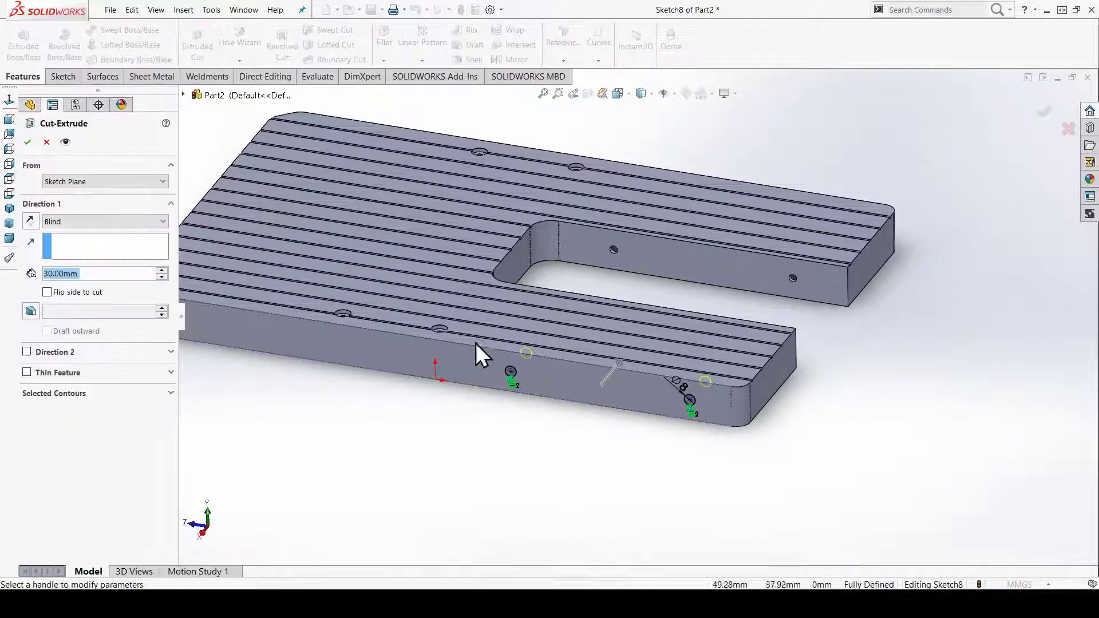
{"action": "left_click", "coordinate": [69, 221]}
{"action": "left_click", "coordinate": [80, 258]}
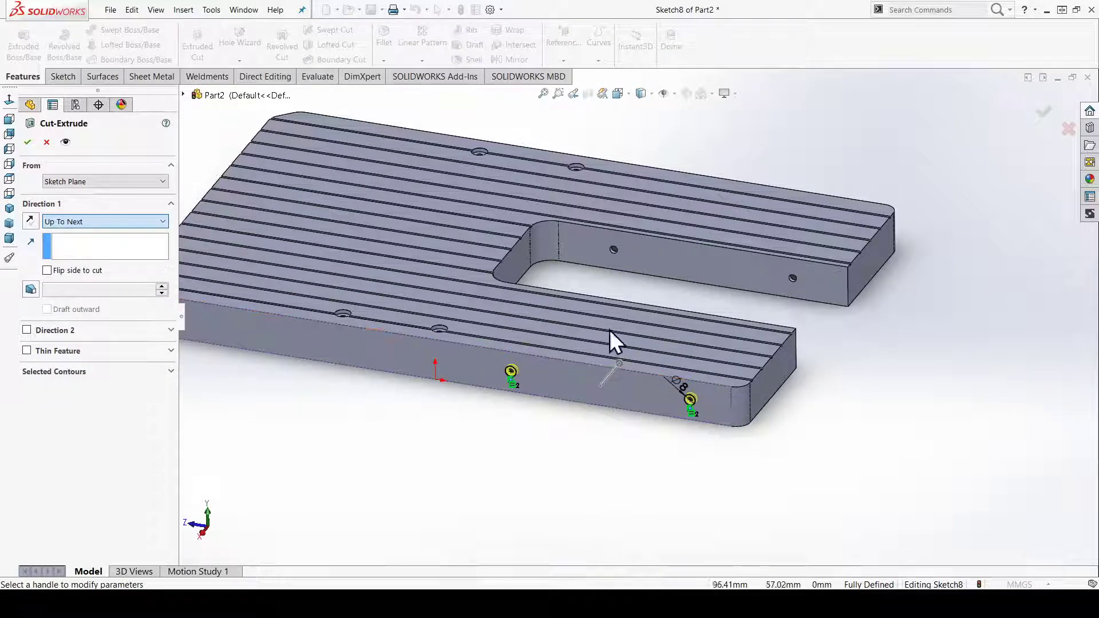
{"action": "left_click", "coordinate": [1049, 112]}
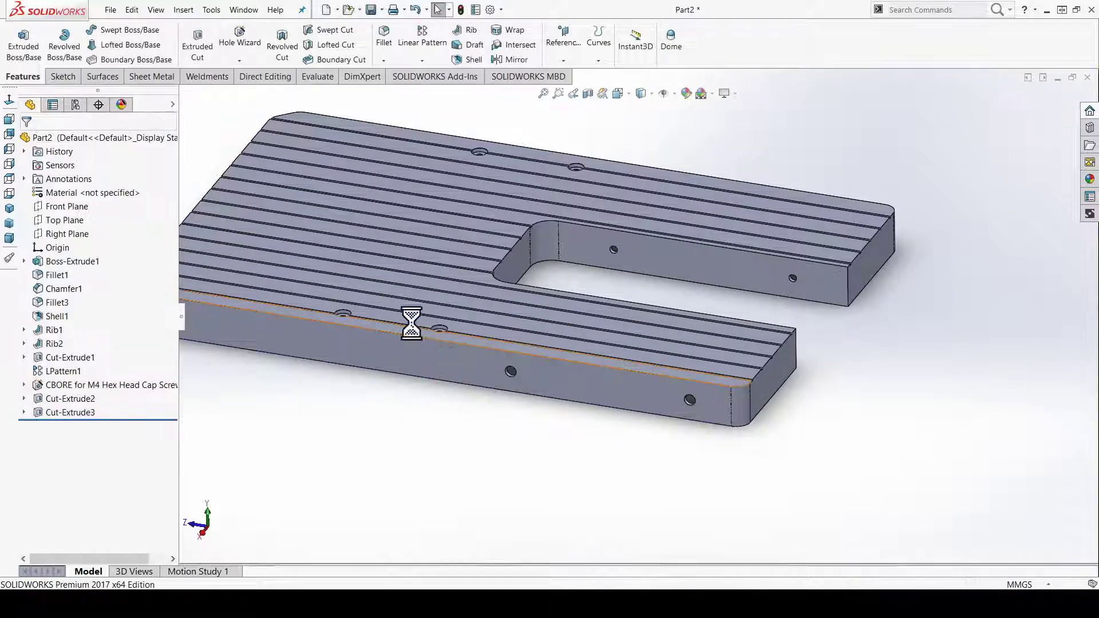
{"action": "left_click", "coordinate": [62, 412]}
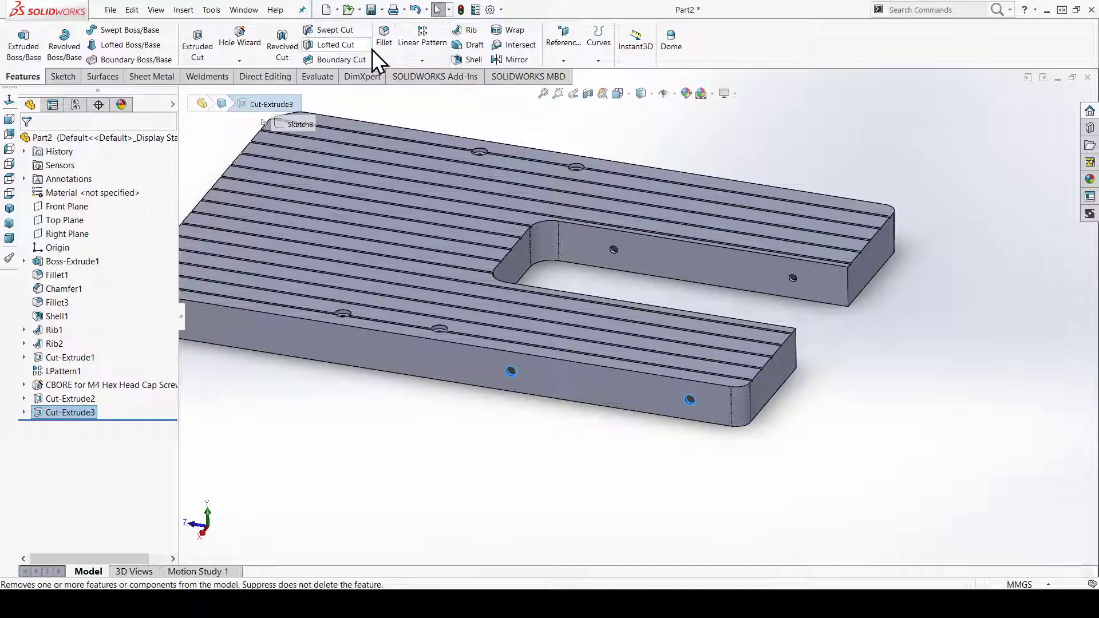
{"action": "left_click", "coordinate": [502, 58]}
Create Mirror1 copying Cut-Extrude3's Ø8 mm side holes across the Right Plane to the opposite wall.
{"action": "mouse_move", "coordinate": [435, 199]}
{"action": "middle_mouse_down"}
{"action": "mouse_move", "coordinate": [562, 179]}
{"action": "mouse_move", "coordinate": [455, 184]}
{"action": "middle_mouse_up"}
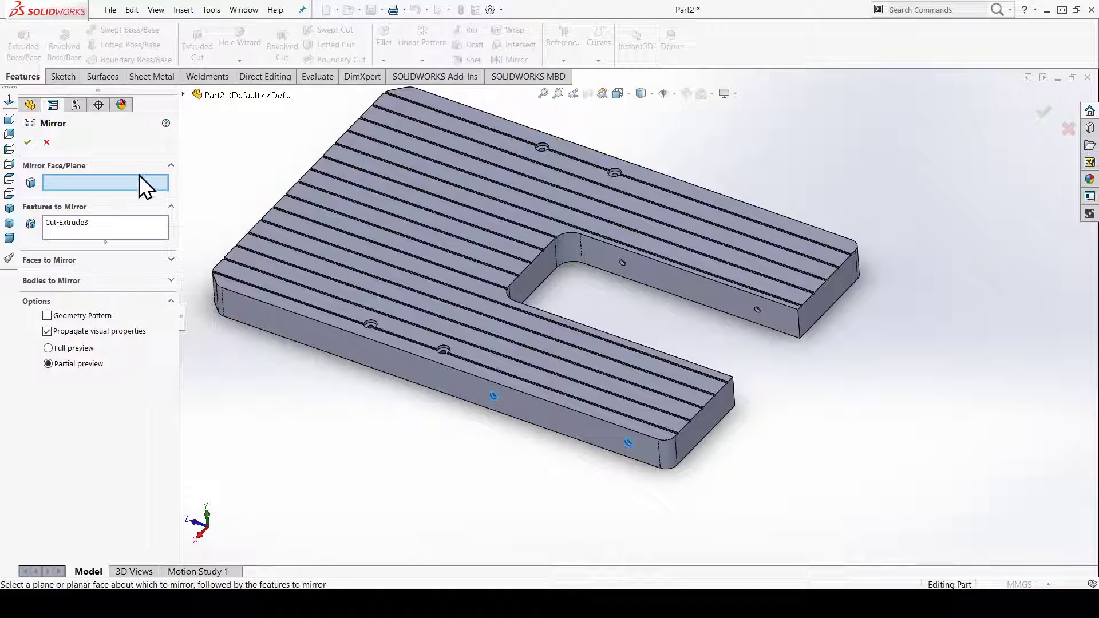
{"action": "left_click", "coordinate": [187, 93]}
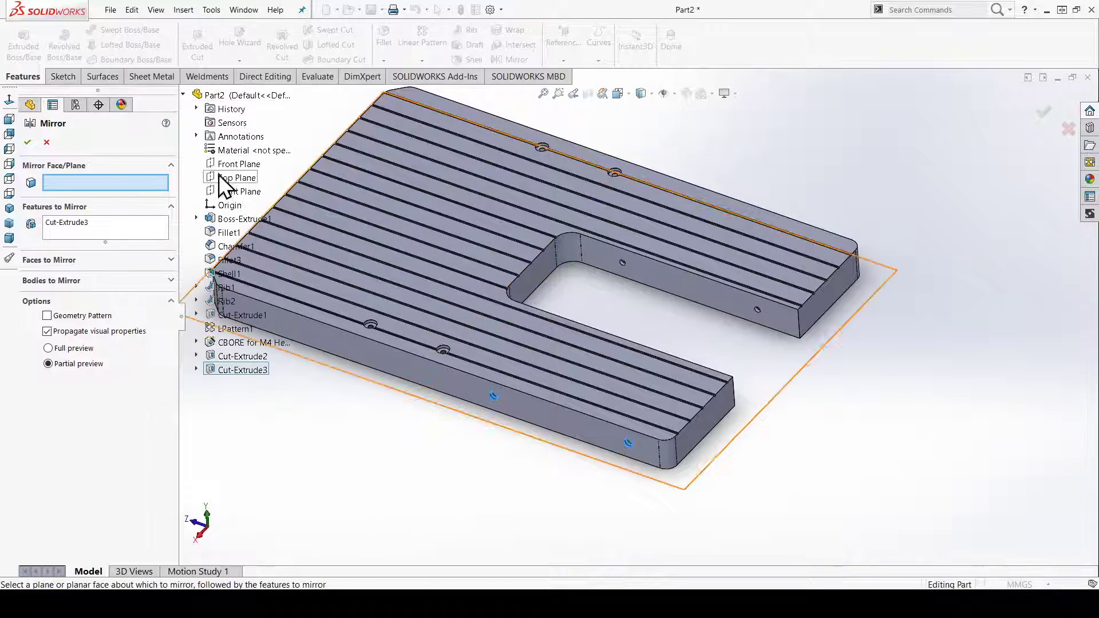
{"action": "left_click", "coordinate": [220, 190]}
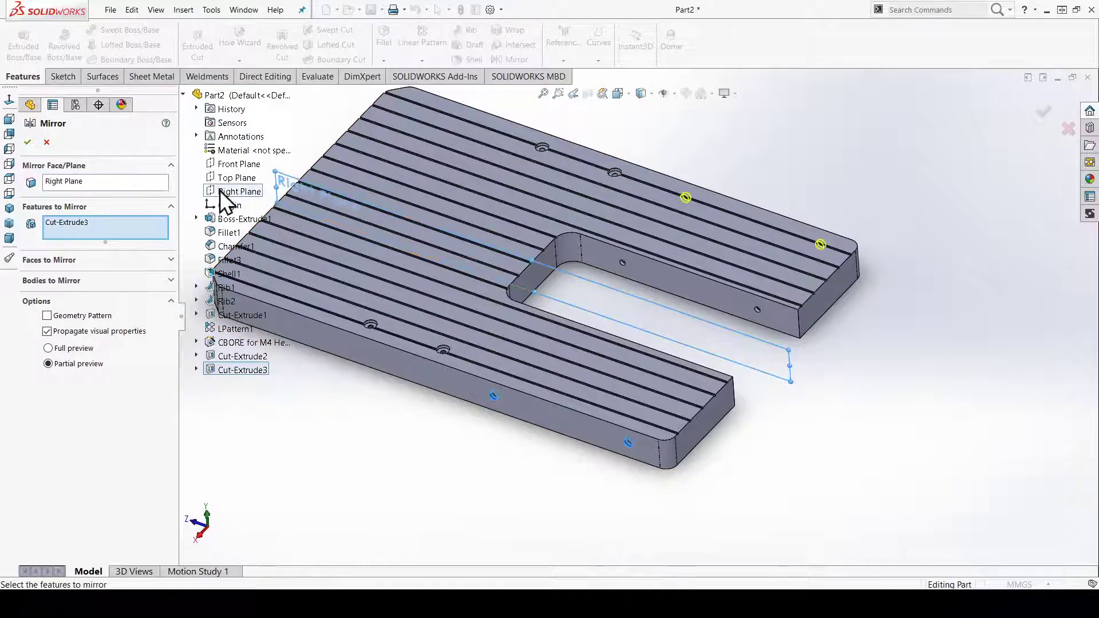
{"action": "middle_click_drag", "start_coordinate": [787, 268], "coordinate": [509, 316]}
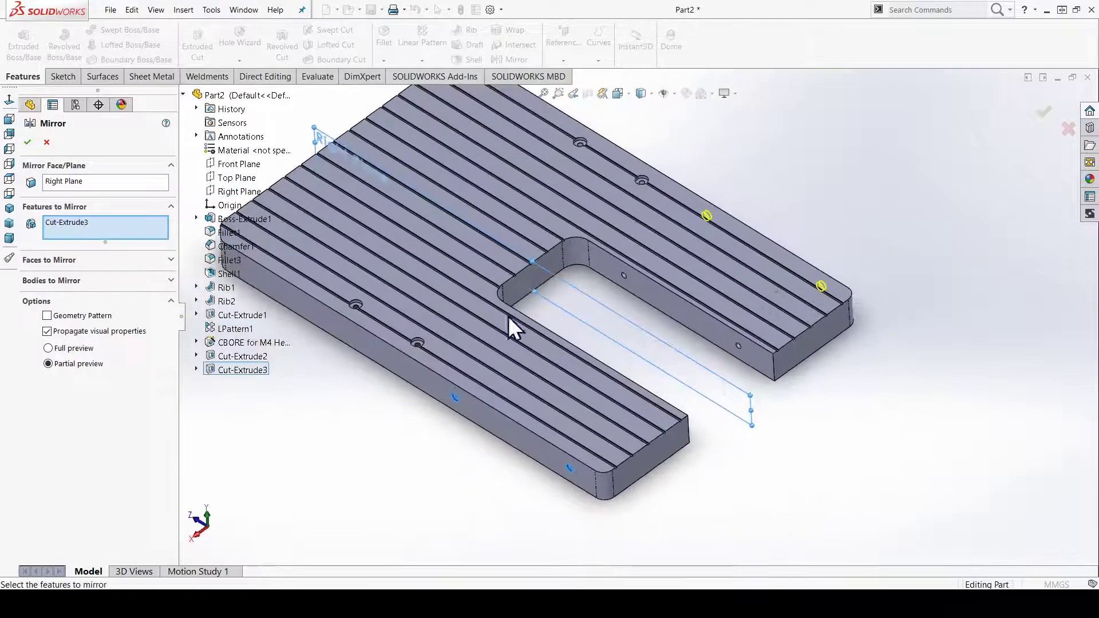
{"action": "left_click", "coordinate": [77, 184]}
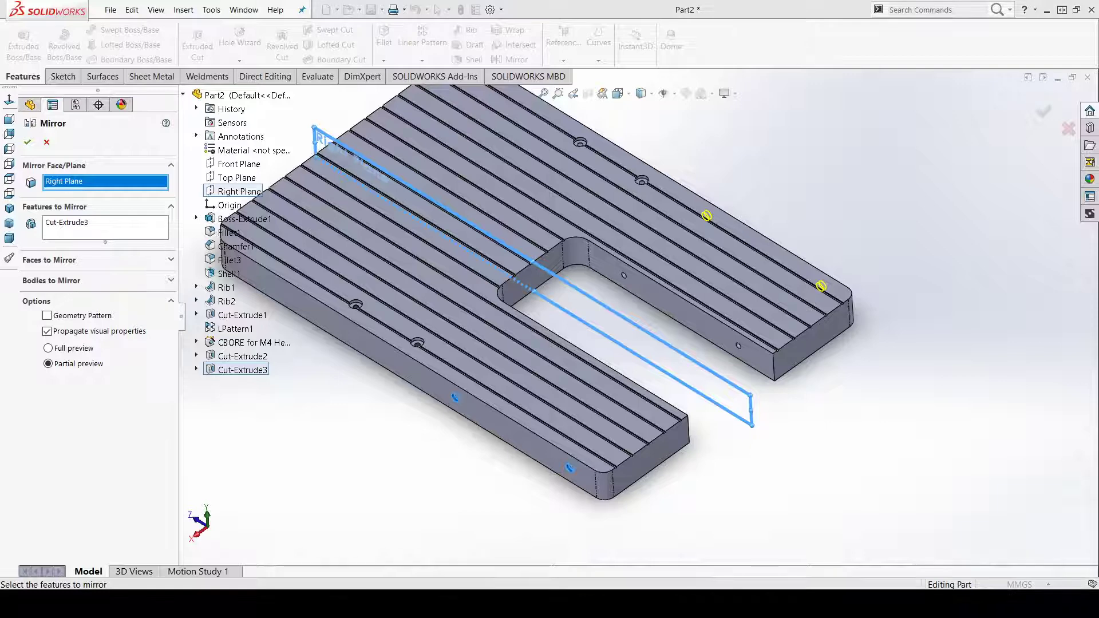
{"action": "left_click", "coordinate": [75, 223]}
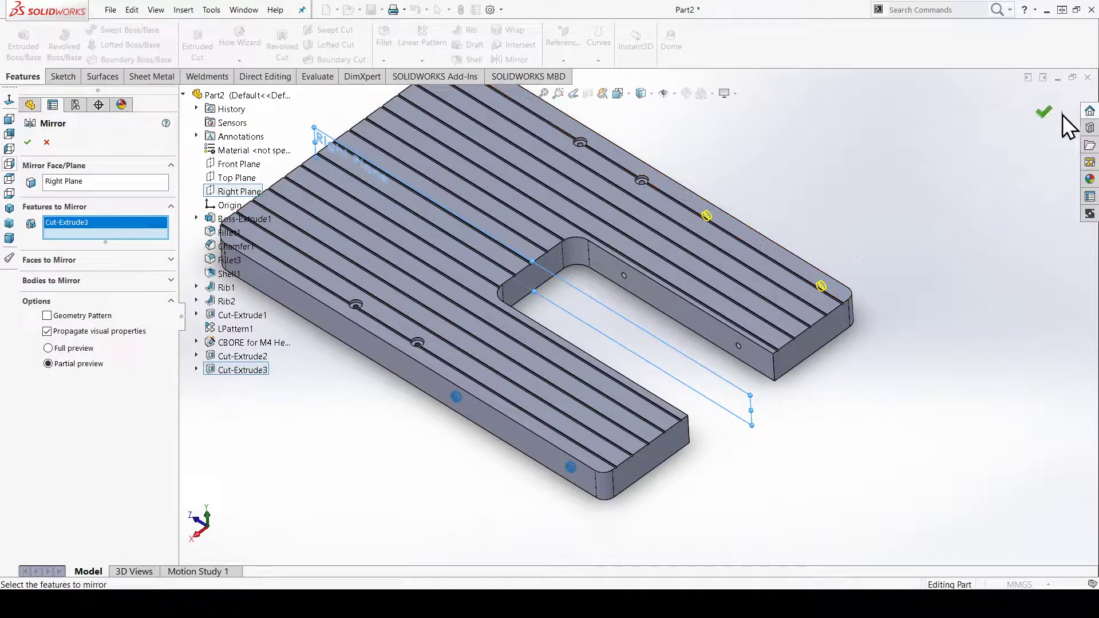
{"action": "key", "text": "Return"}
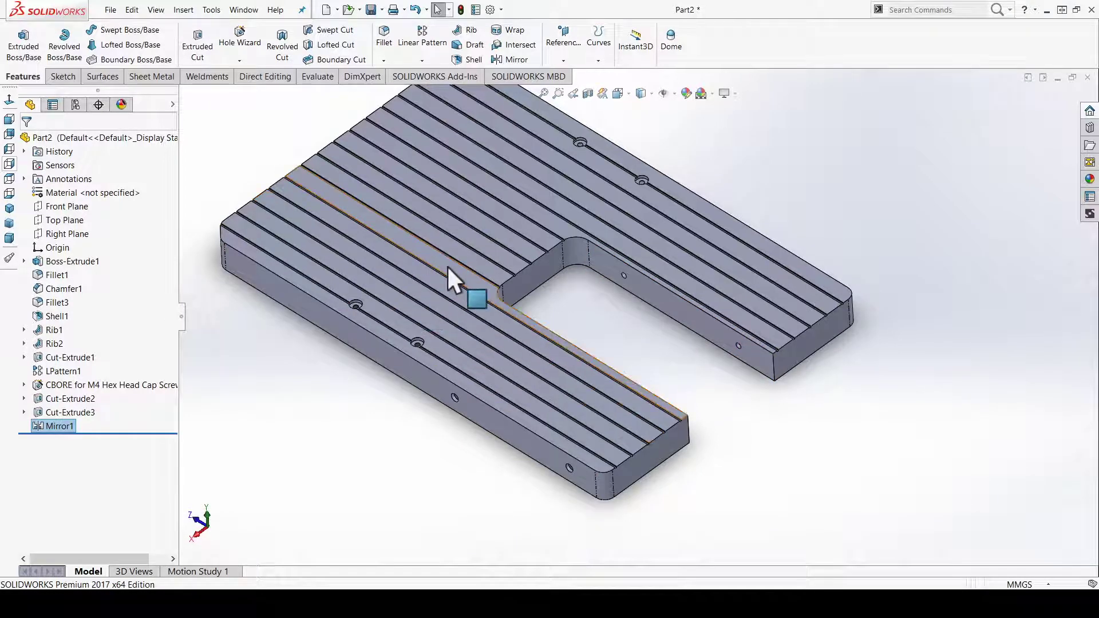
{"action": "mouse_move", "coordinate": [361, 298]}
{"action": "middle_mouse_down"}
{"action": "mouse_move", "coordinate": [417, 245]}
{"action": "mouse_move", "coordinate": [570, 294]}
{"action": "middle_mouse_up"}
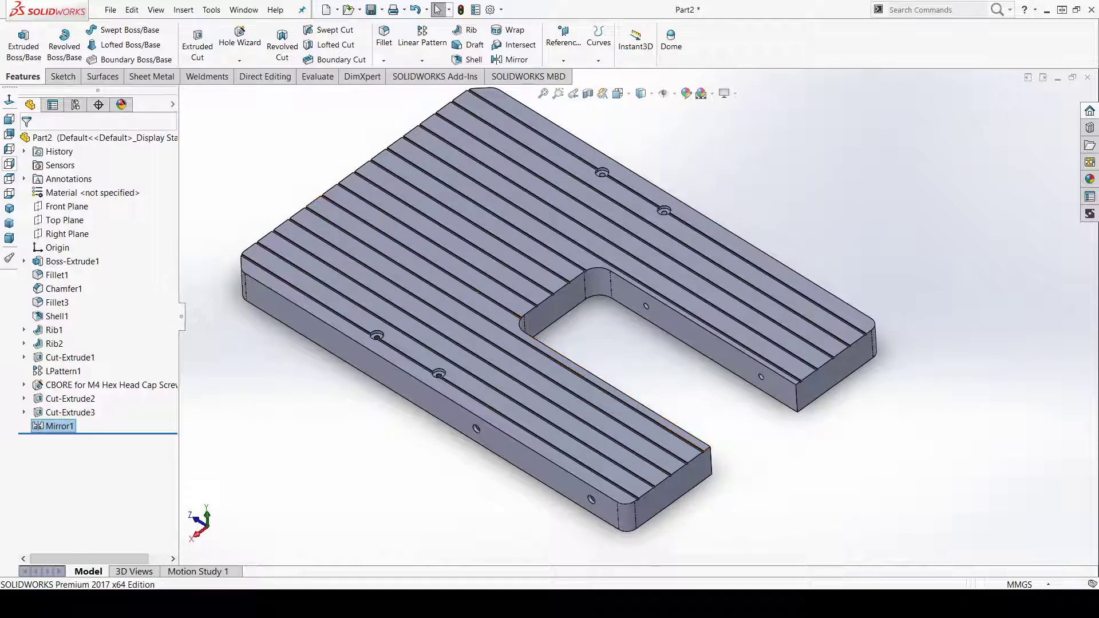